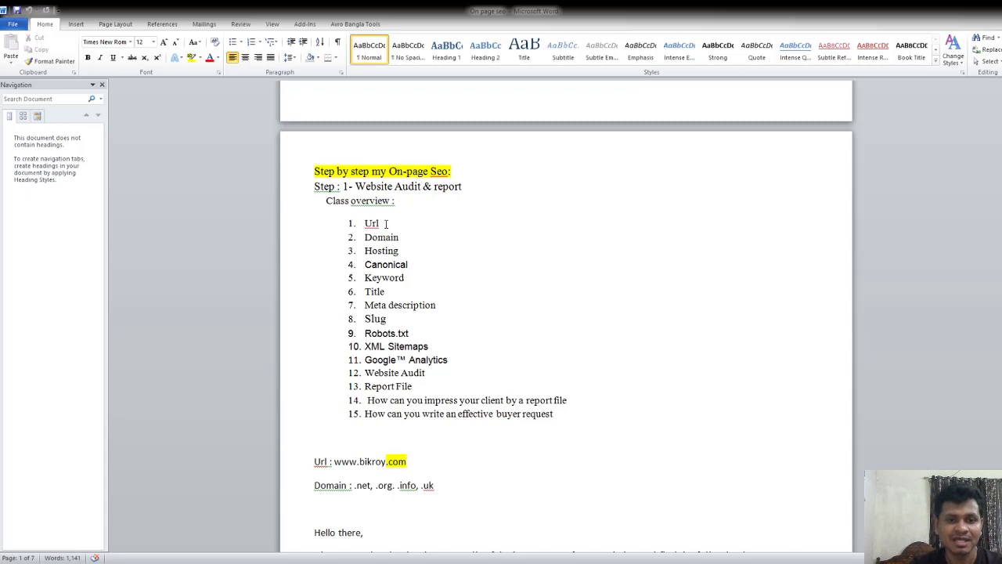
pyautogui.doubleClick(385, 223)
pyautogui.click(384, 227)
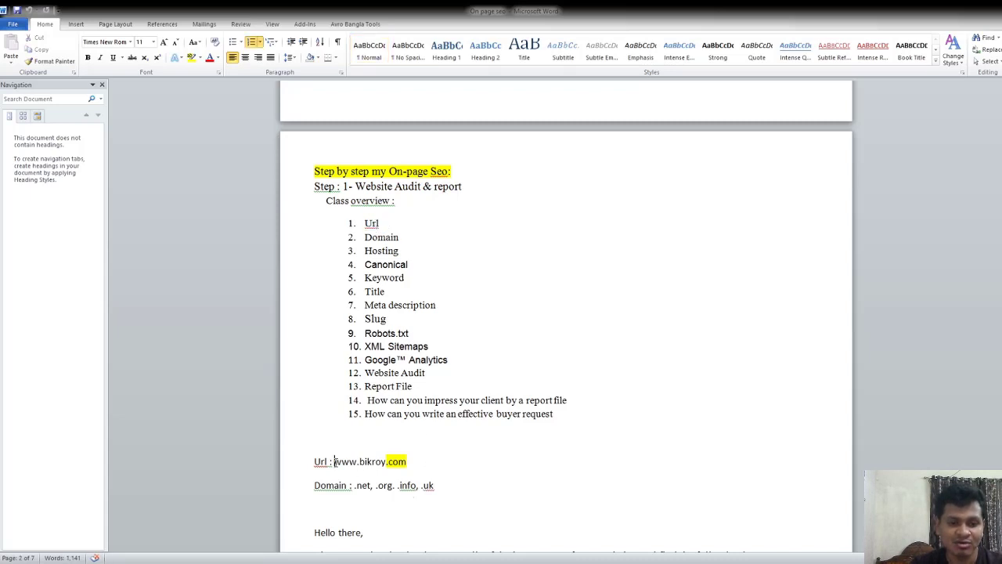
pyautogui.moveTo(335, 461)
pyautogui.mouseDown()
pyautogui.moveTo(410, 461)
pyautogui.moveTo(347, 467)
pyautogui.mouseUp()
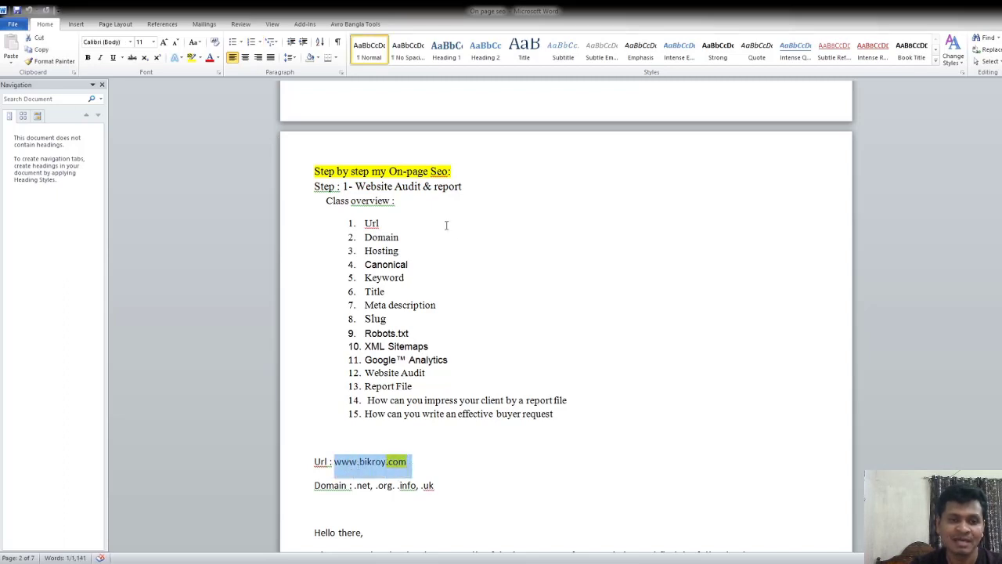
pyautogui.moveTo(400, 237); pyautogui.dragTo(364, 237)
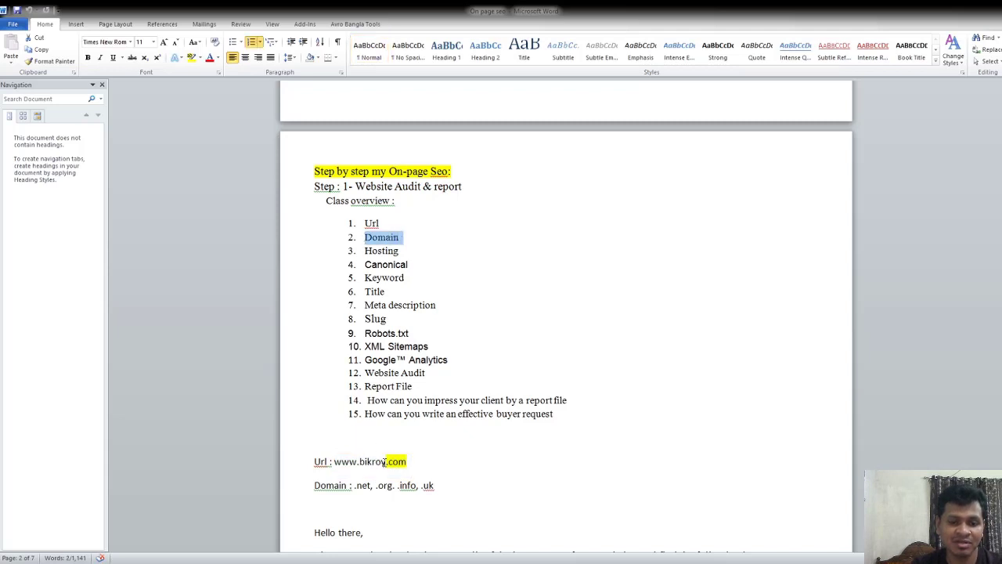
pyautogui.moveTo(385, 461)
pyautogui.mouseDown()
pyautogui.moveTo(410, 461)
pyautogui.moveTo(395, 462)
pyautogui.mouseUp()
pyautogui.click(412, 462)
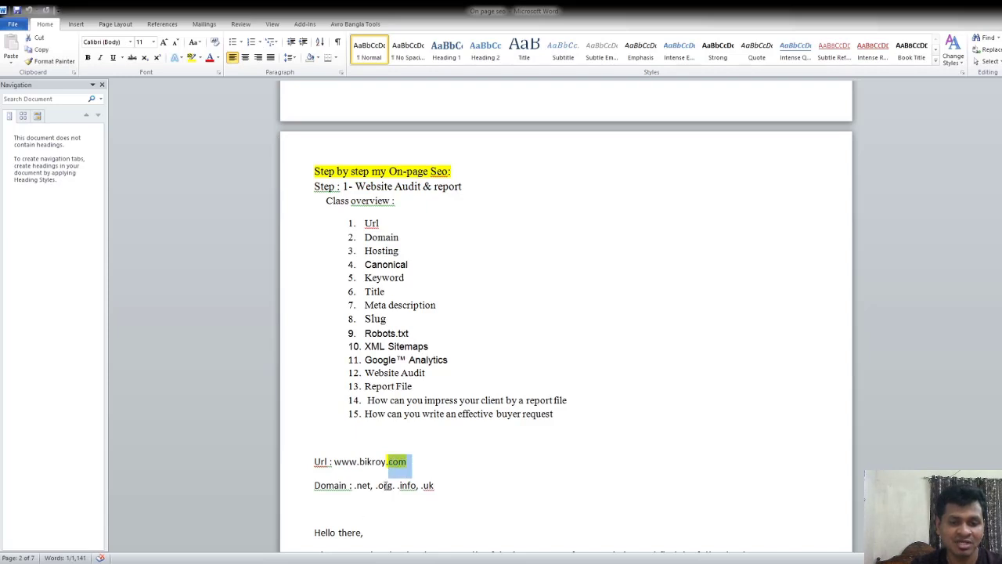
pyautogui.moveTo(436, 486); pyautogui.dragTo(417, 486)
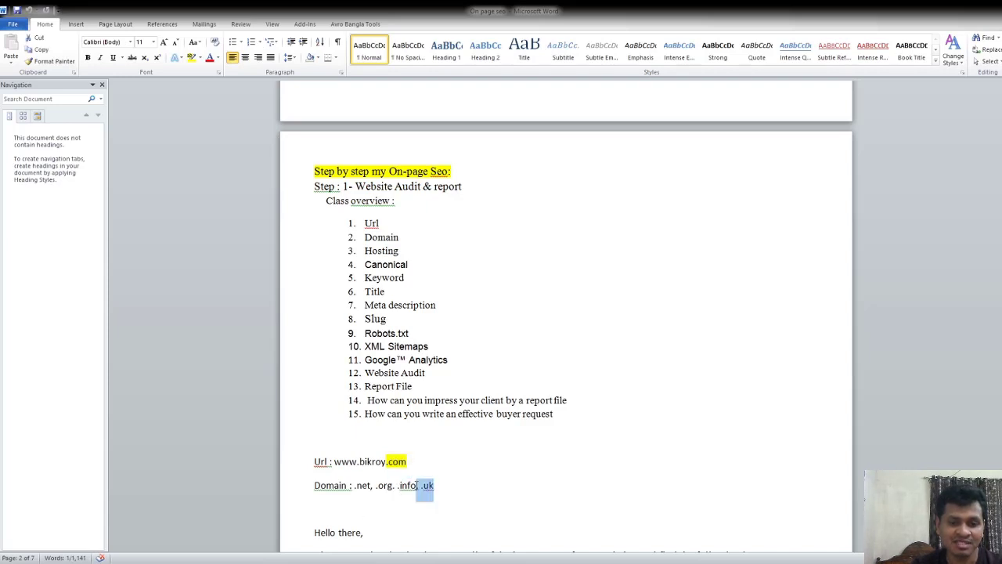
pyautogui.moveTo(417, 485); pyautogui.dragTo(361, 464)
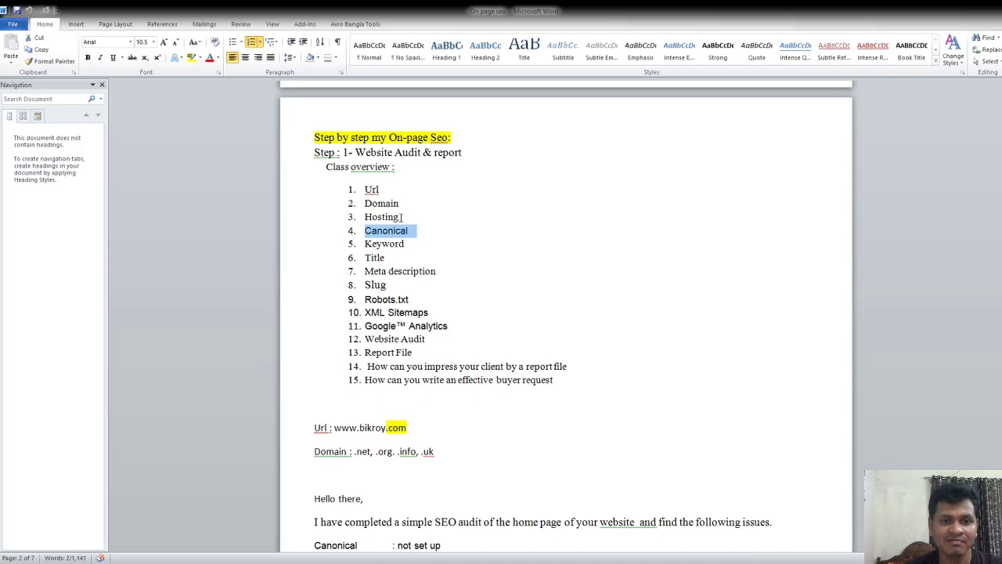
# Point out the Hosting and Canonical topics in the class overview list by selecting each in turn
pyautogui.click(399, 217)
pyautogui.moveTo(400, 217); pyautogui.dragTo(365, 216)
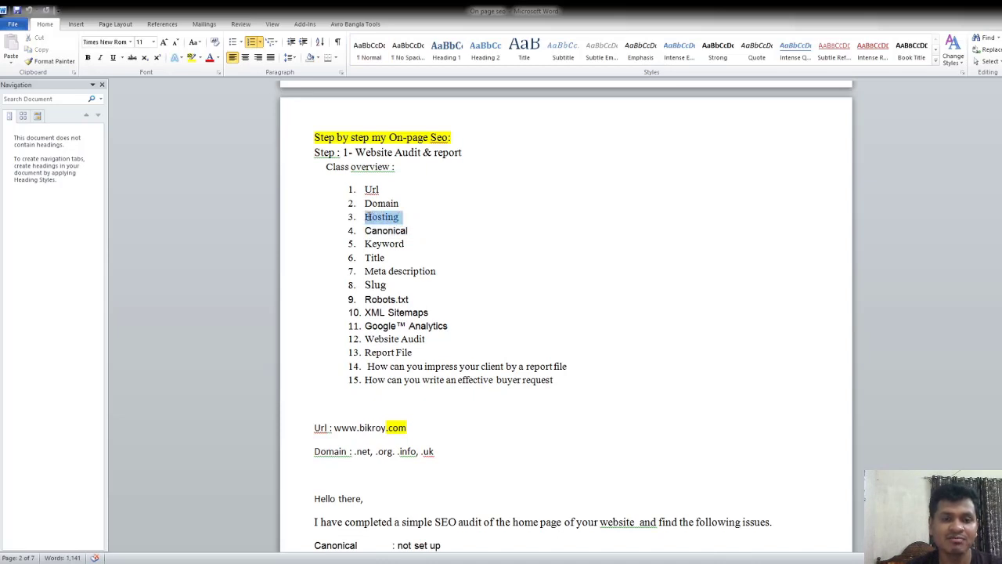
pyautogui.click(407, 216)
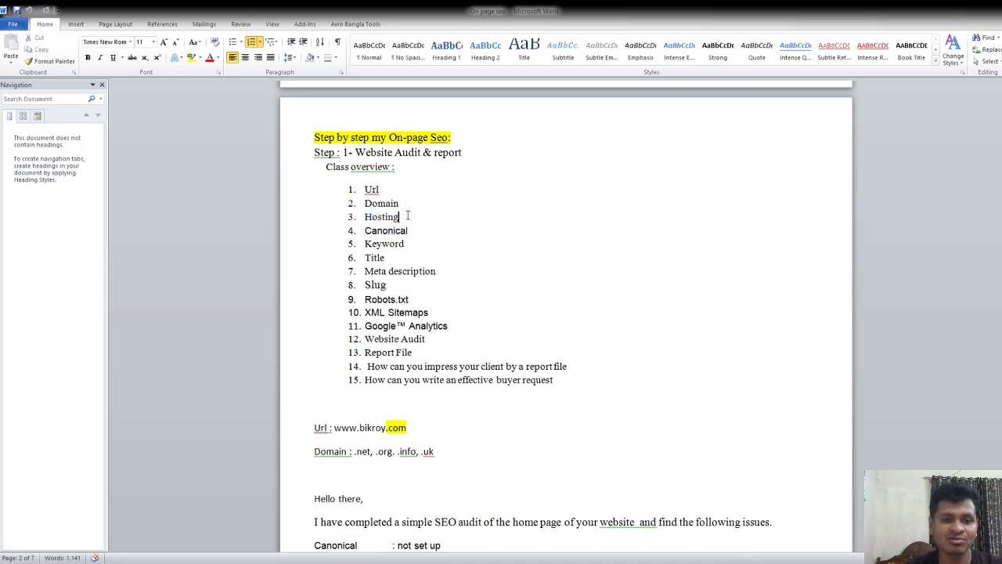
pyautogui.moveTo(404, 217); pyautogui.dragTo(367, 220)
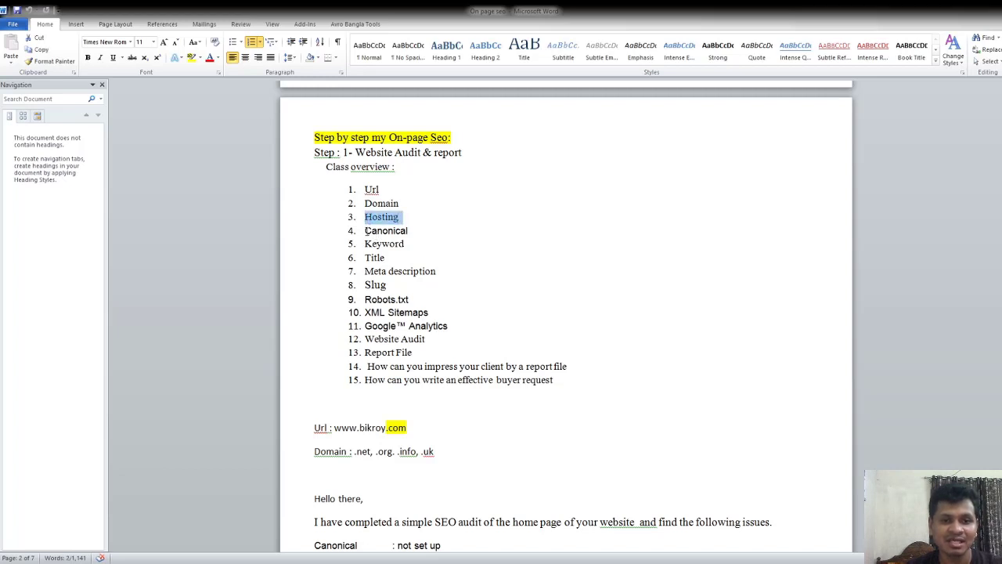
pyautogui.click(365, 230)
pyautogui.moveTo(364, 230); pyautogui.dragTo(413, 230)
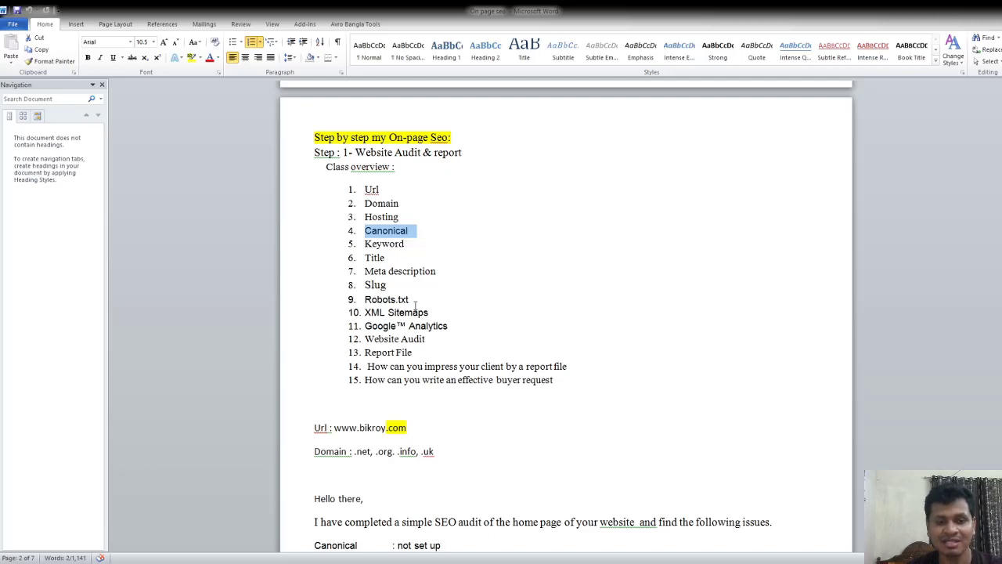
# Compare the black-shoes and red-shoes category segments of the two example.com canonical URLs further down the document
pyautogui.scroll(-20, 415, 306)
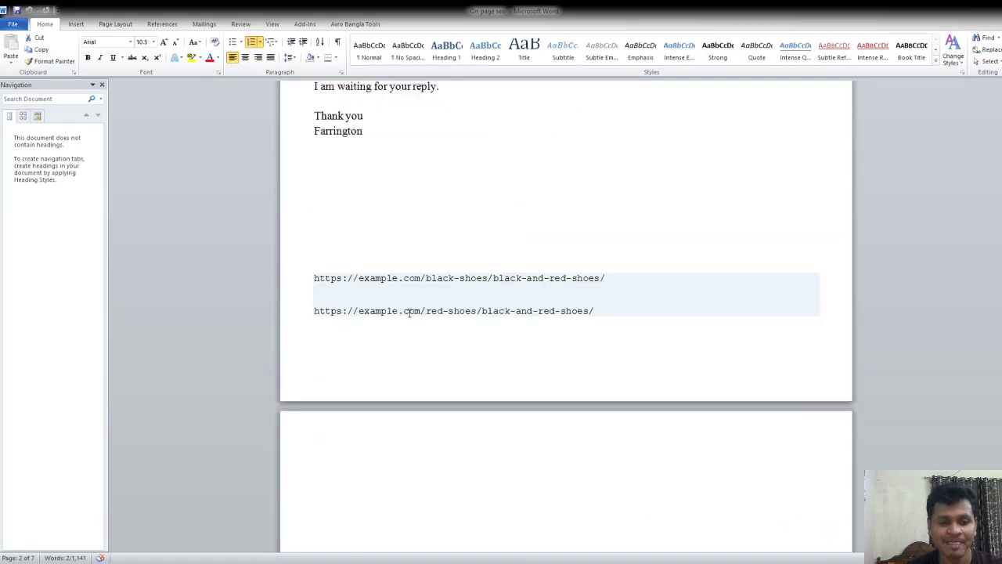
pyautogui.scroll(1, 376, 313)
pyautogui.click(316, 311)
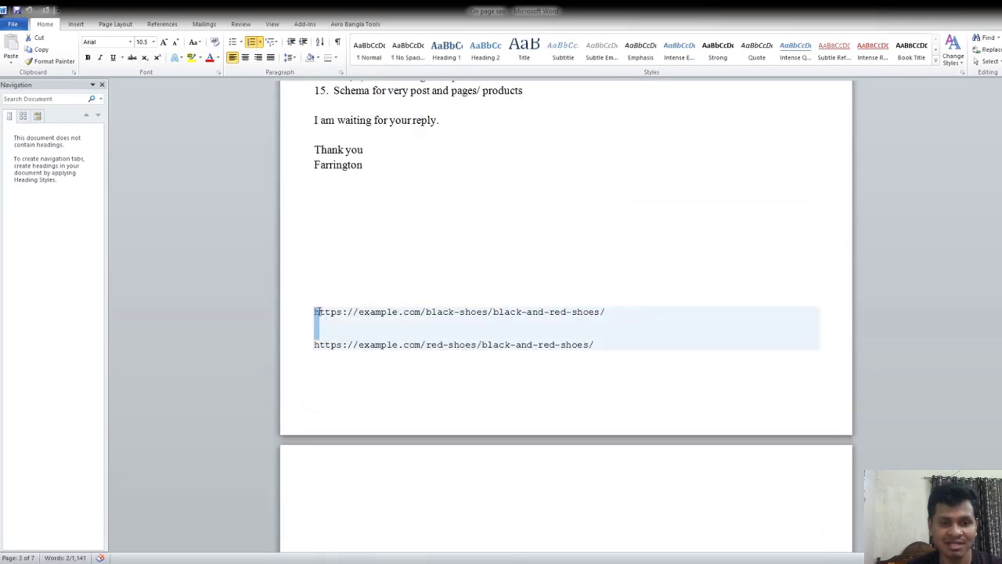
pyautogui.moveTo(316, 312); pyautogui.dragTo(601, 311)
pyautogui.click(410, 311)
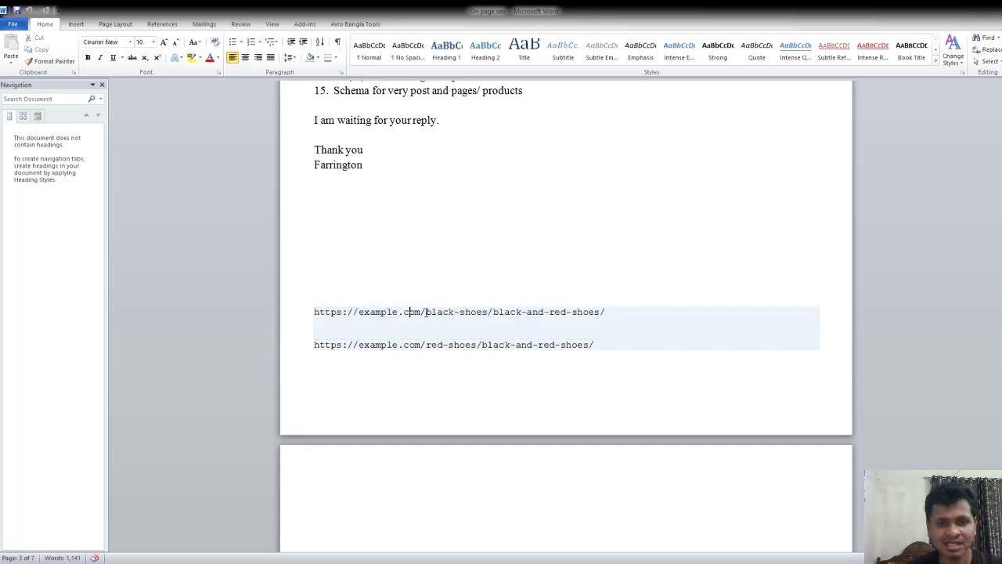
pyautogui.moveTo(425, 311); pyautogui.dragTo(473, 312)
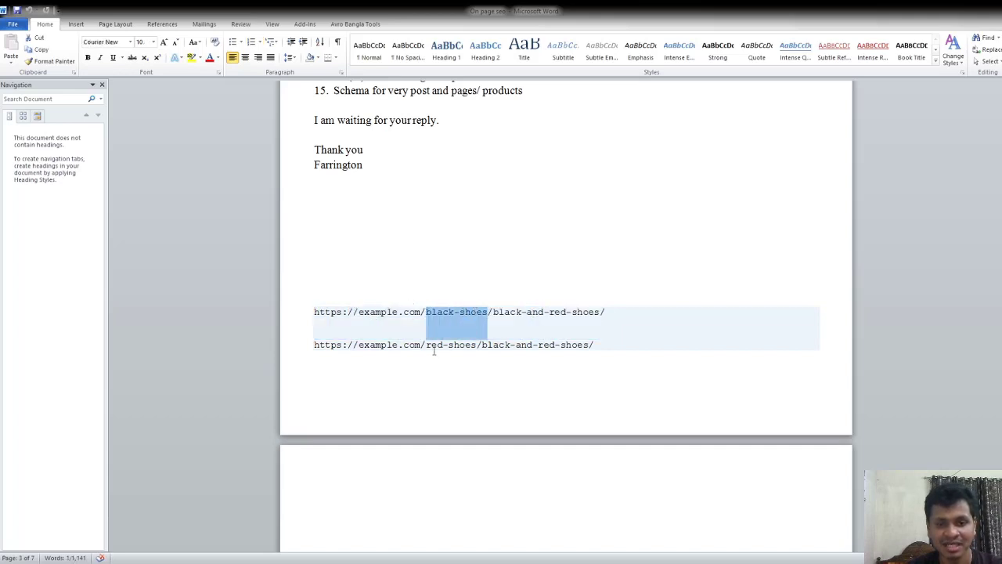
pyautogui.moveTo(426, 345); pyautogui.dragTo(466, 344)
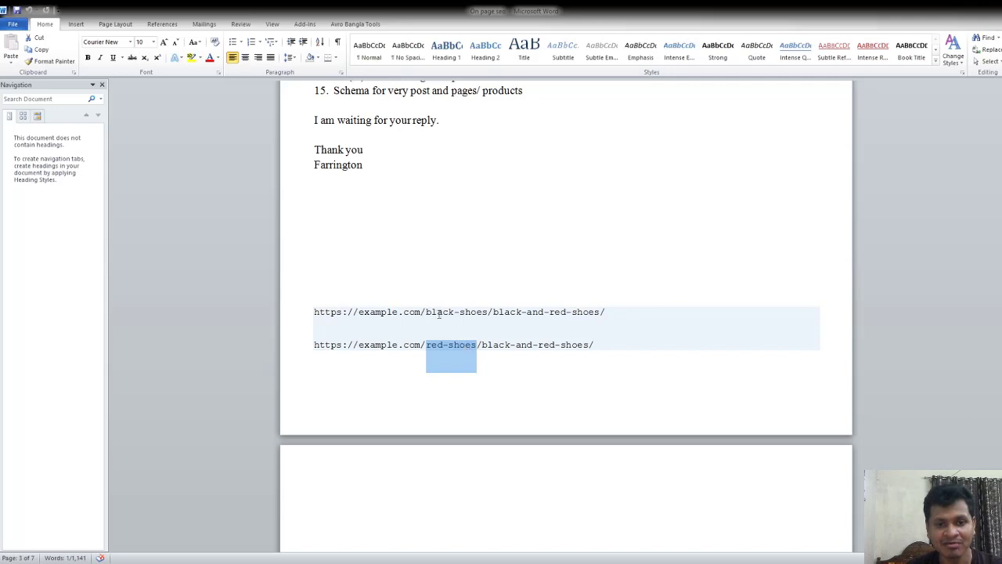
pyautogui.moveTo(431, 312); pyautogui.dragTo(460, 312)
pyautogui.moveTo(429, 345); pyautogui.dragTo(463, 344)
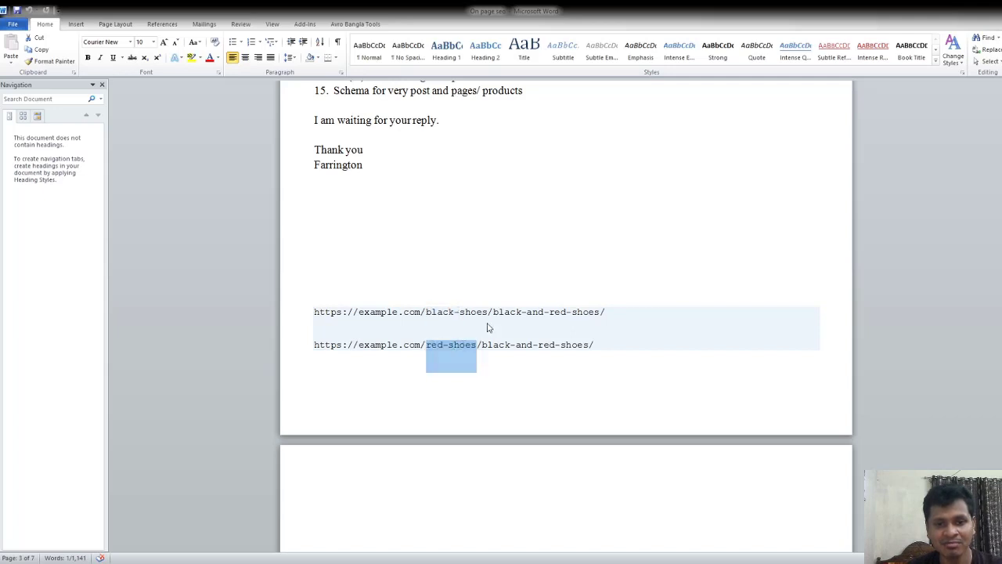
# Compare the black-and-red-shoes endings and the complete addresses of the two example.com URLs
pyautogui.click(551, 348)
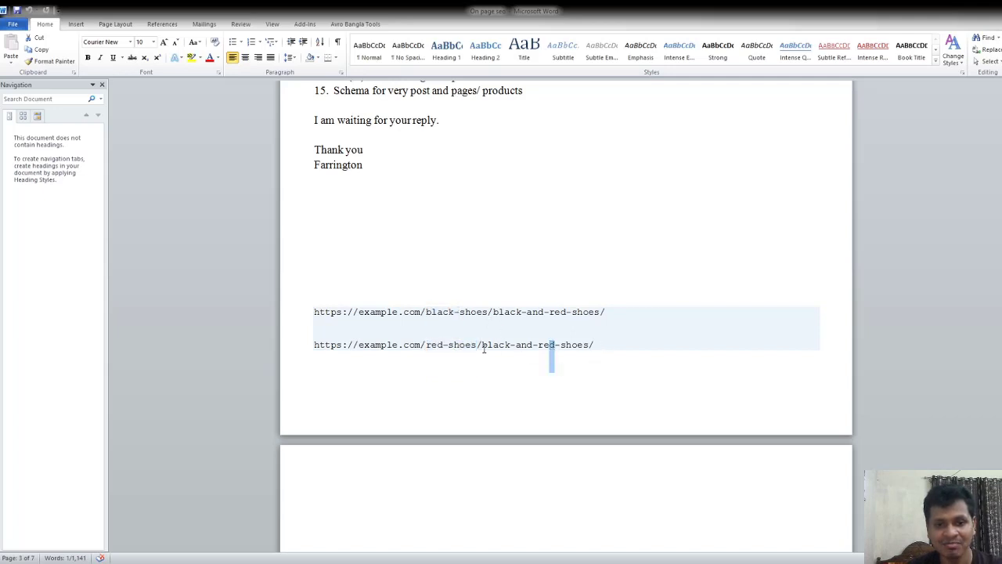
pyautogui.moveTo(482, 345); pyautogui.dragTo(554, 346)
pyautogui.moveTo(494, 311); pyautogui.dragTo(589, 324)
pyautogui.moveTo(482, 345); pyautogui.dragTo(561, 344)
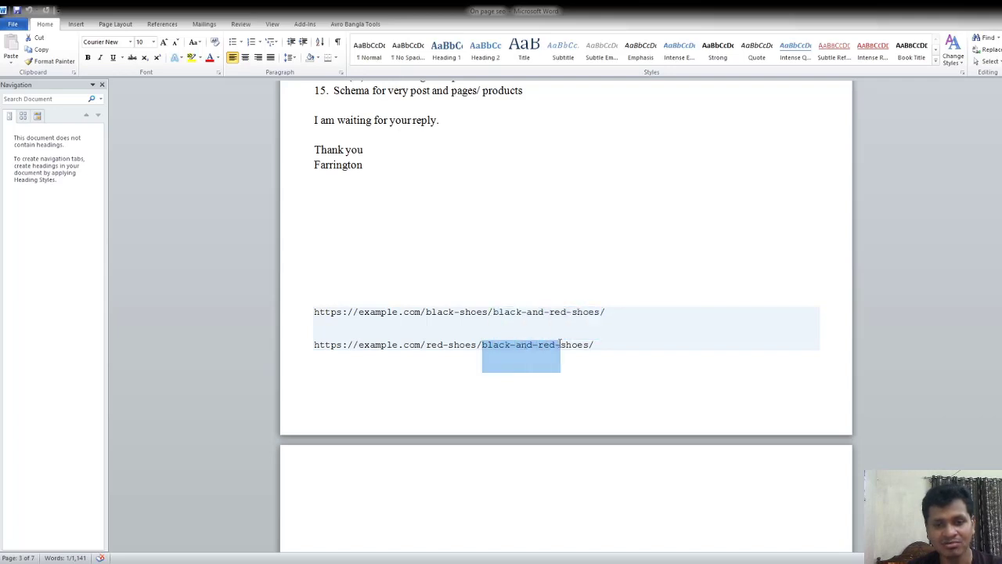
pyautogui.moveTo(425, 312); pyautogui.dragTo(487, 311)
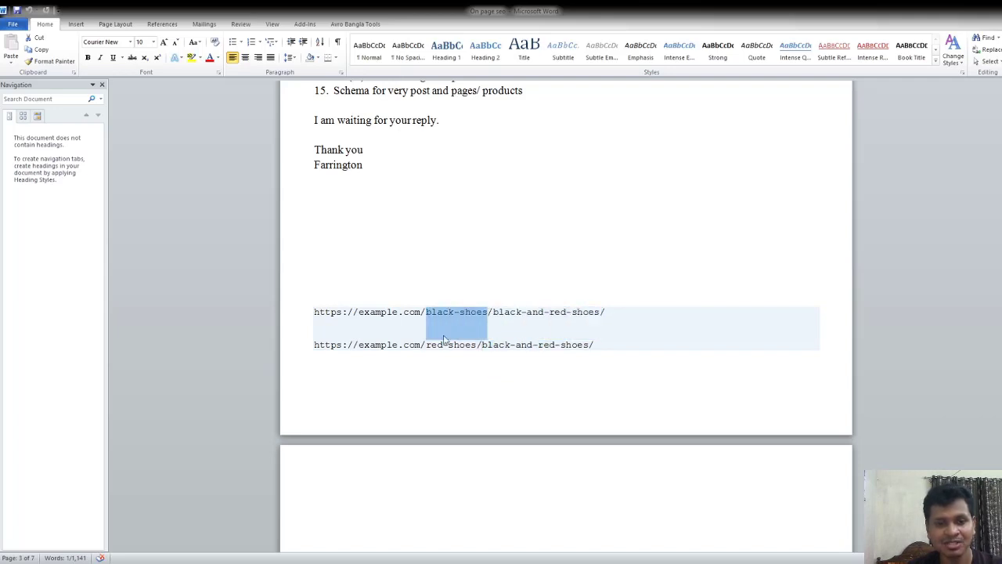
pyautogui.moveTo(314, 344); pyautogui.dragTo(587, 345)
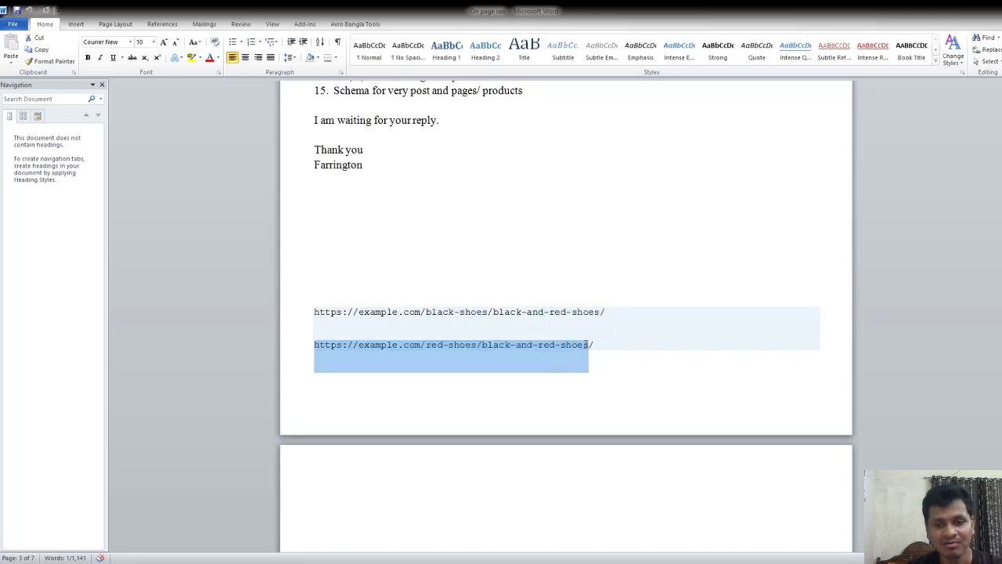
pyautogui.moveTo(314, 311); pyautogui.dragTo(605, 312)
pyautogui.click(595, 344)
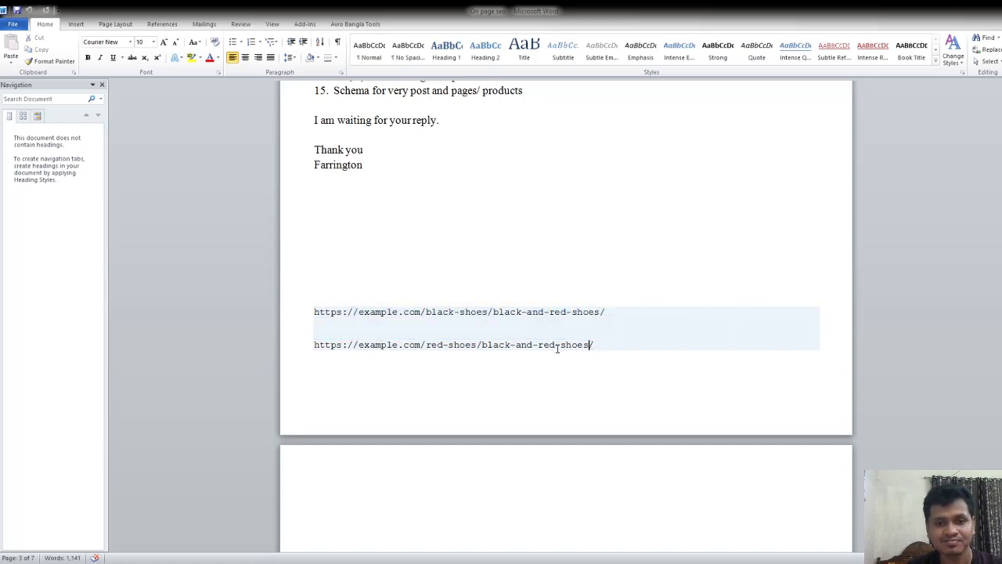
# Return to the class overview list and point out the Keyword topic
pyautogui.scroll(8, 494, 349)
pyautogui.scroll(20, 494, 349)
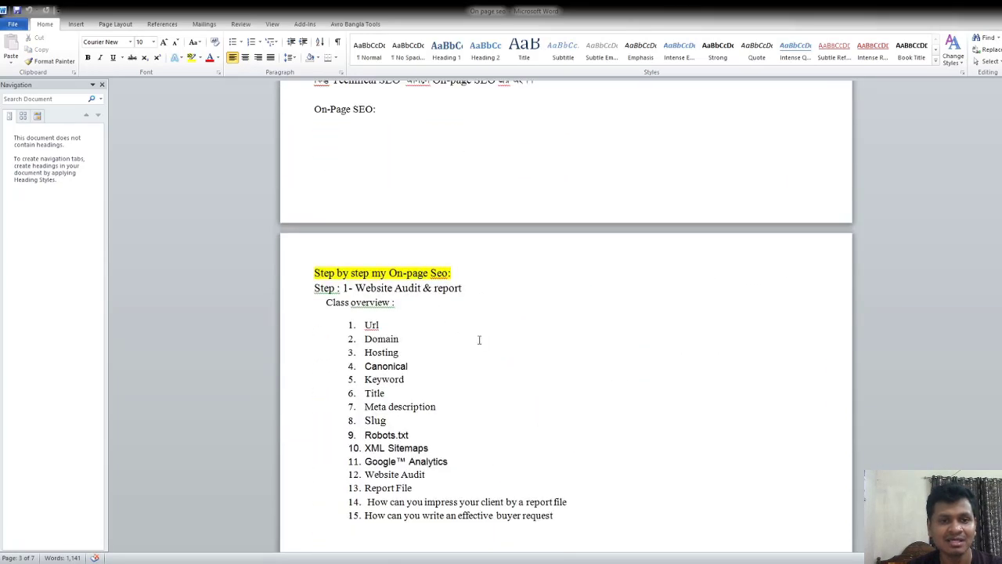
pyautogui.scroll(-3, 474, 333)
pyautogui.moveTo(406, 278); pyautogui.dragTo(372, 278)
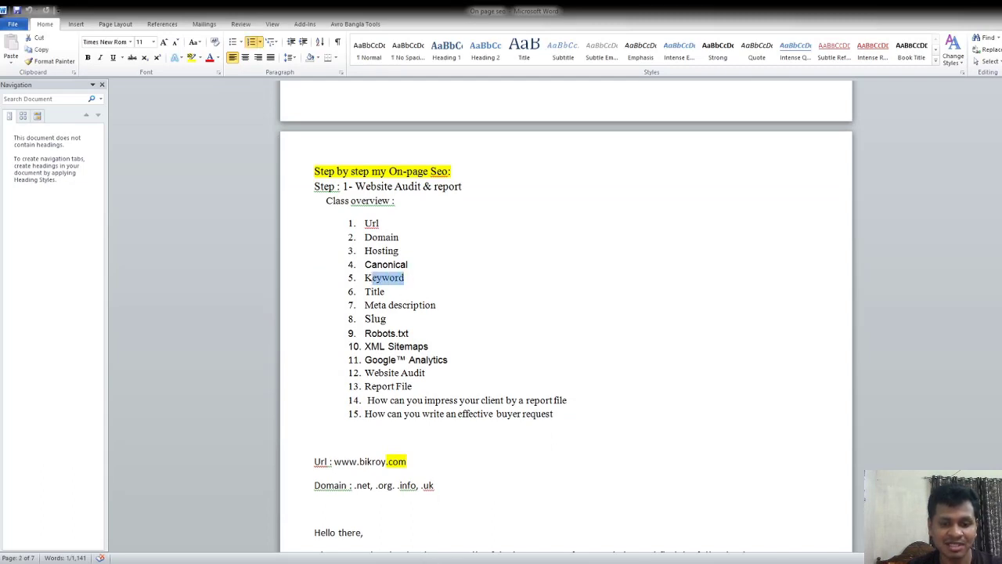
pyautogui.click(372, 278)
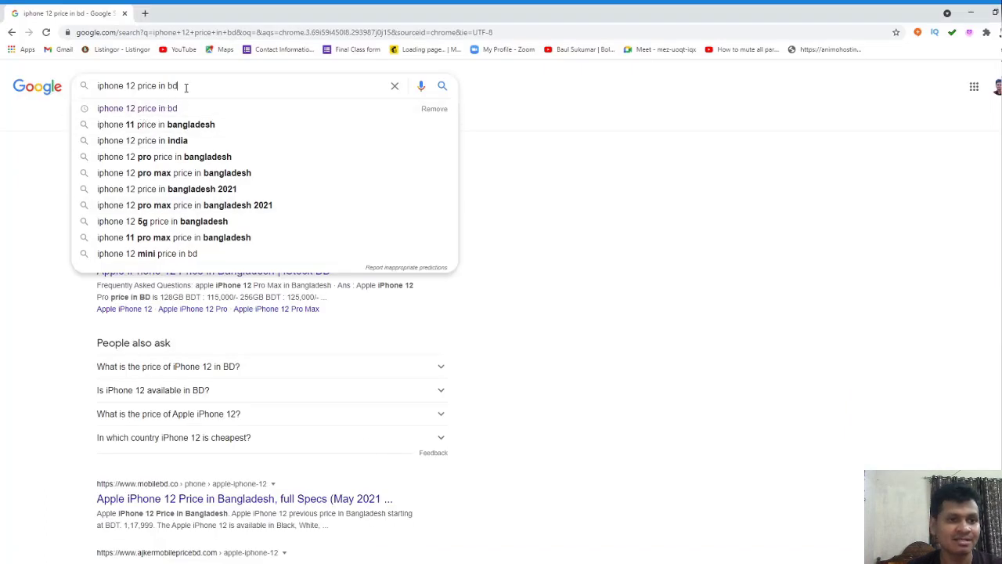
# Switch to Chrome and examine the Google search phrase "iphone 12 price in bd" and its results as a keyword example
pyautogui.moveTo(185, 87); pyautogui.dragTo(98, 88)
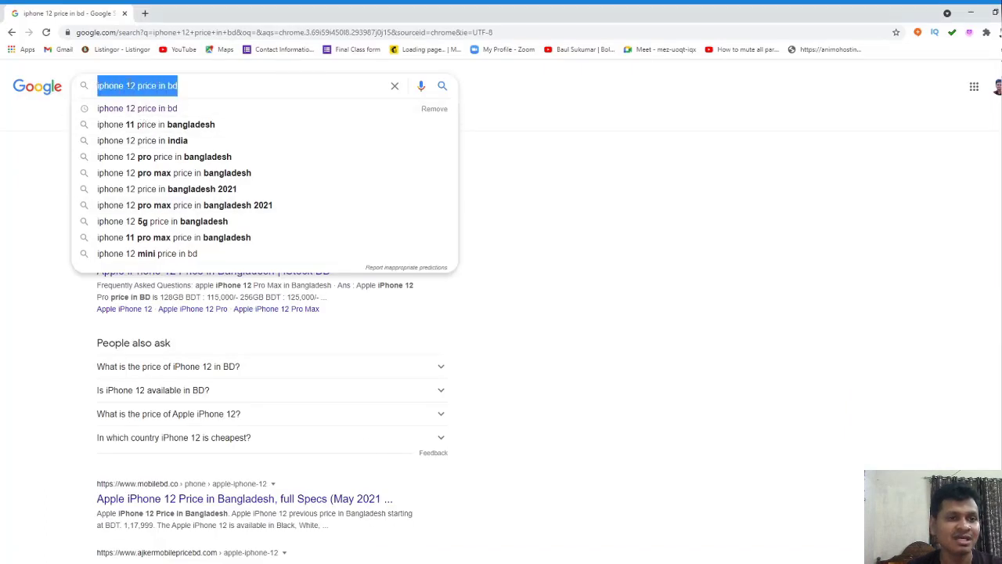
pyautogui.moveTo(199, 85); pyautogui.dragTo(97, 86)
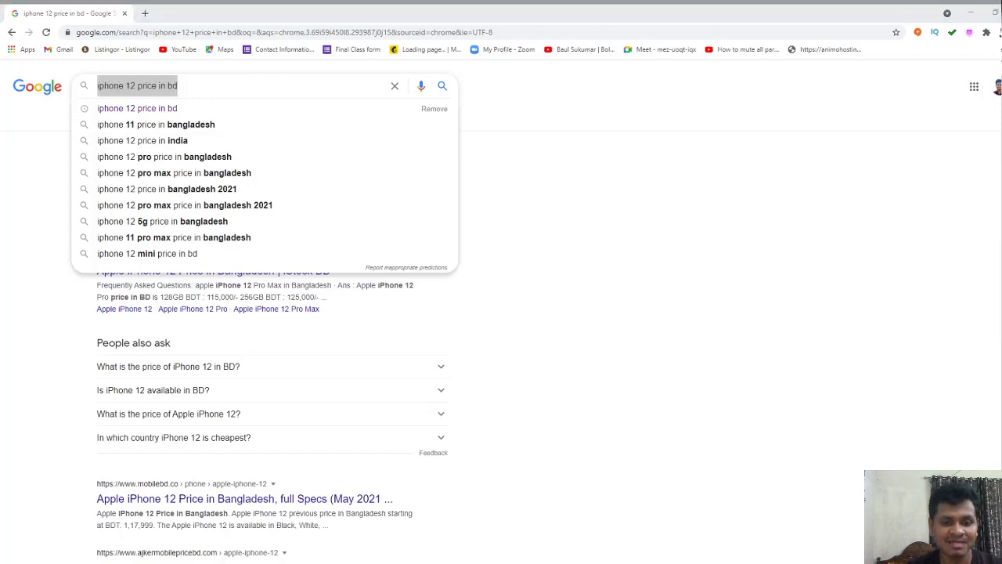
pyautogui.click(605, 161)
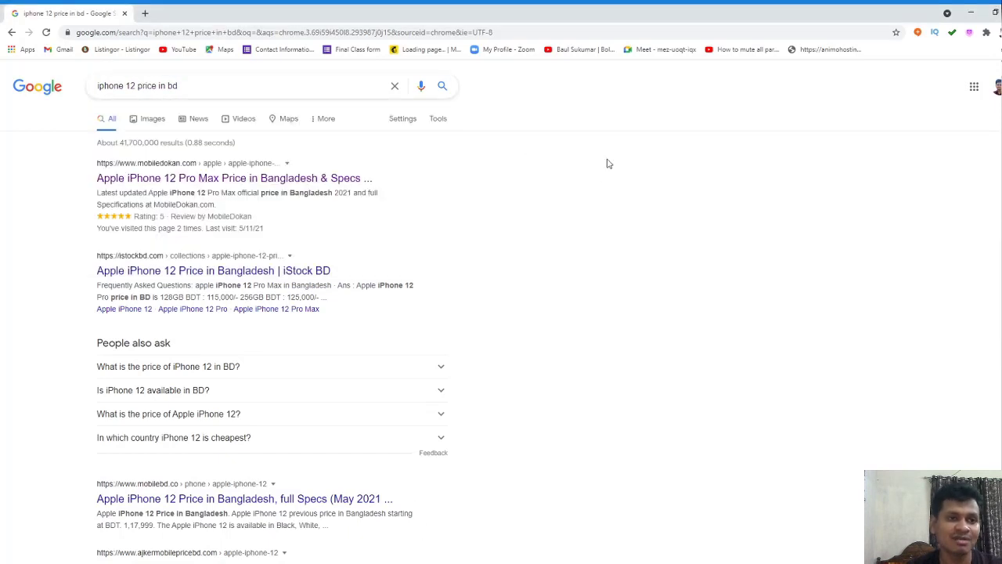
pyautogui.scroll(-5, 192, 296)
pyautogui.scroll(5, 193, 296)
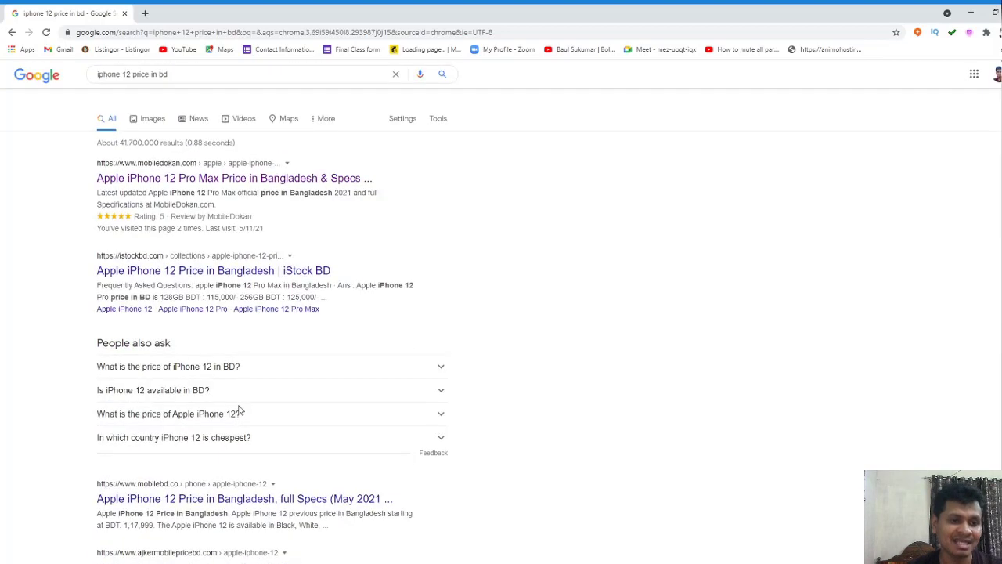
# Examine the titles of the first two Google results and the description text under the MobileDokan result
pyautogui.moveTo(94, 179); pyautogui.dragTo(382, 180)
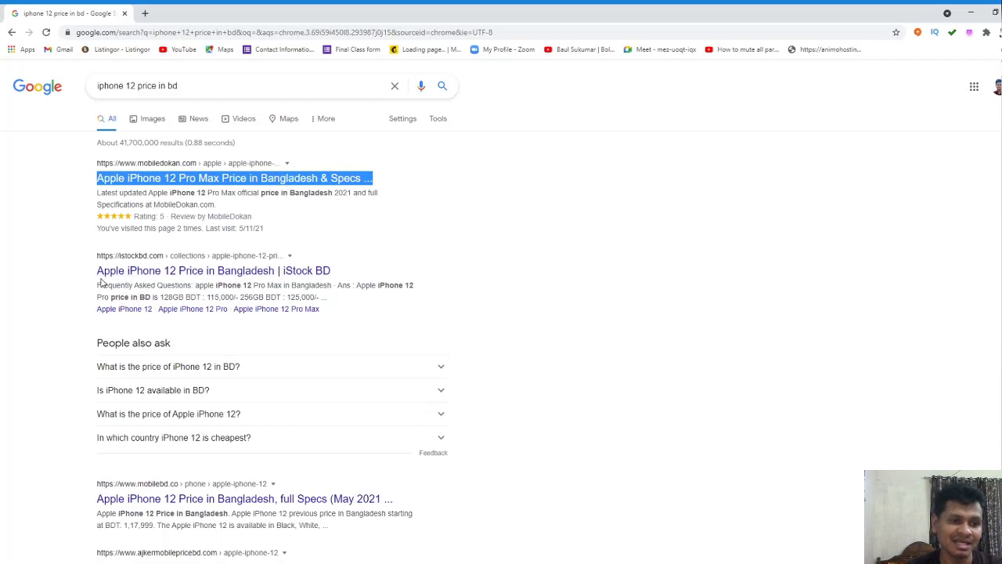
pyautogui.moveTo(97, 271); pyautogui.dragTo(338, 272)
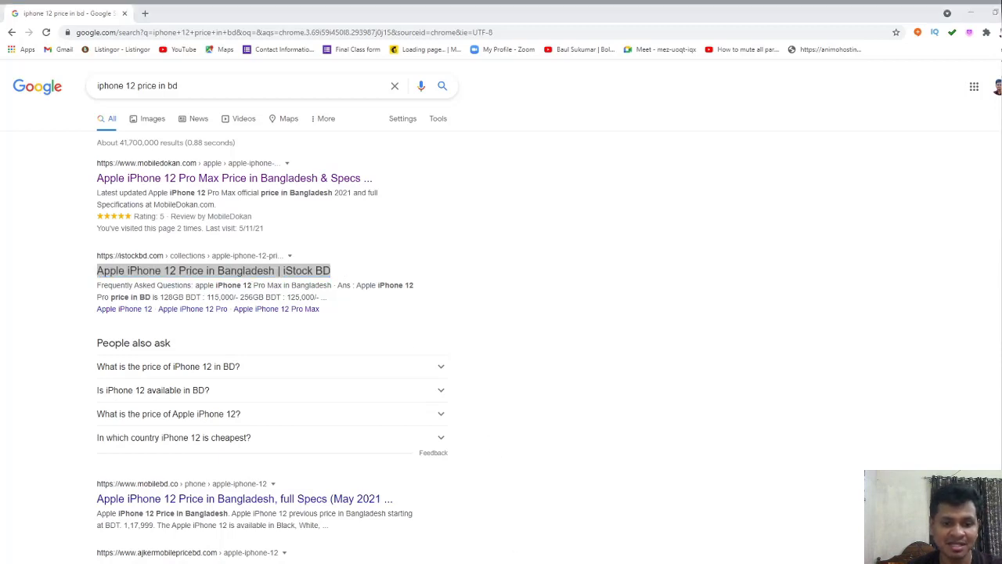
pyautogui.hotkey('alt', 'Tab')
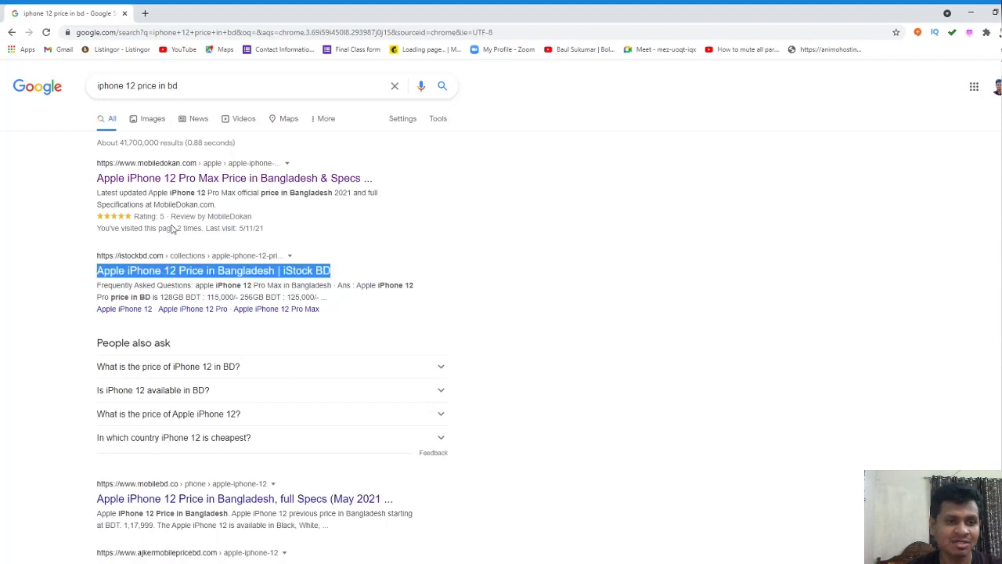
pyautogui.tripleClick(92, 201)
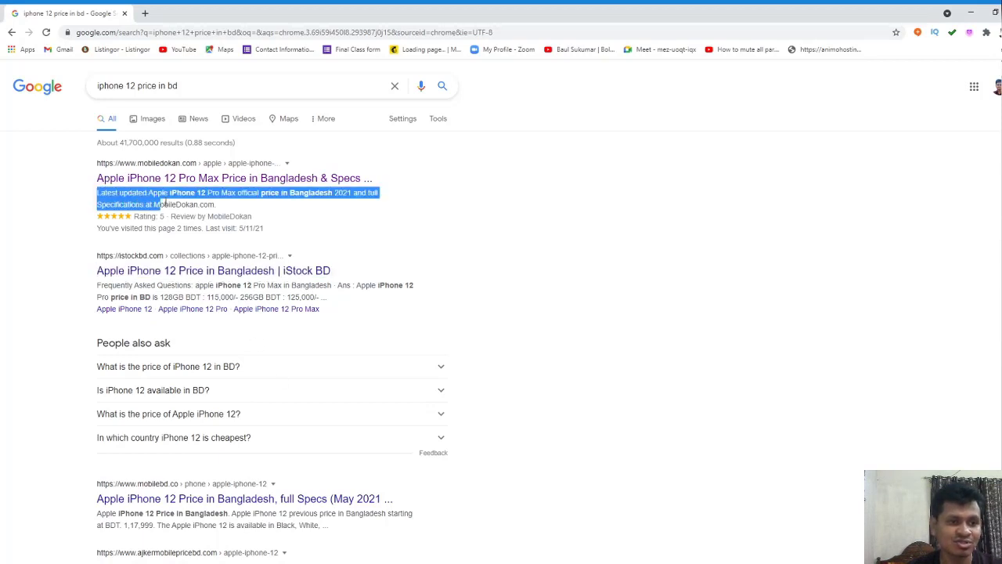
pyautogui.tripleClick(92, 200)
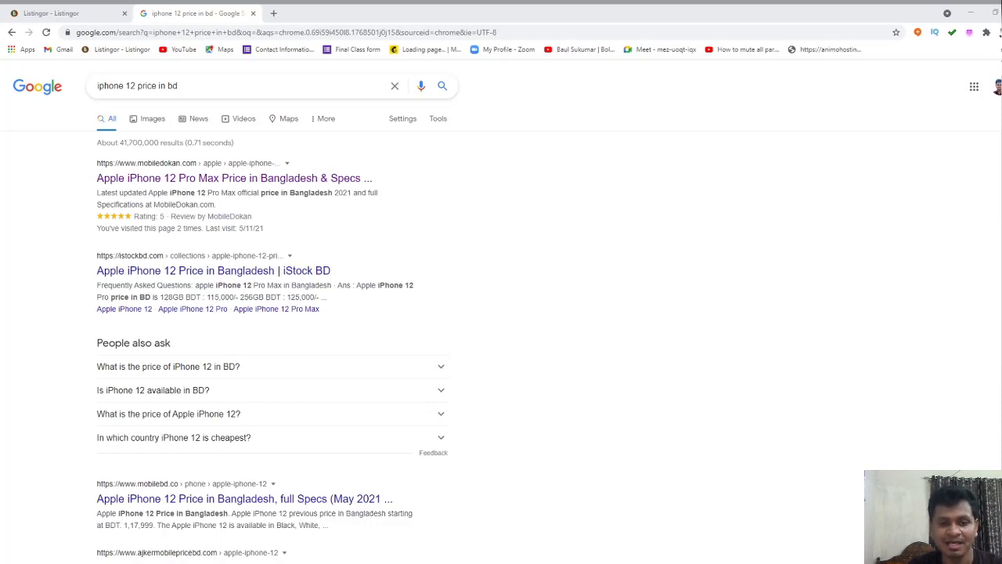
# Check the class overview list in Word and return to the Google results in Chrome
pyautogui.hotkey('alt', 'Tab')
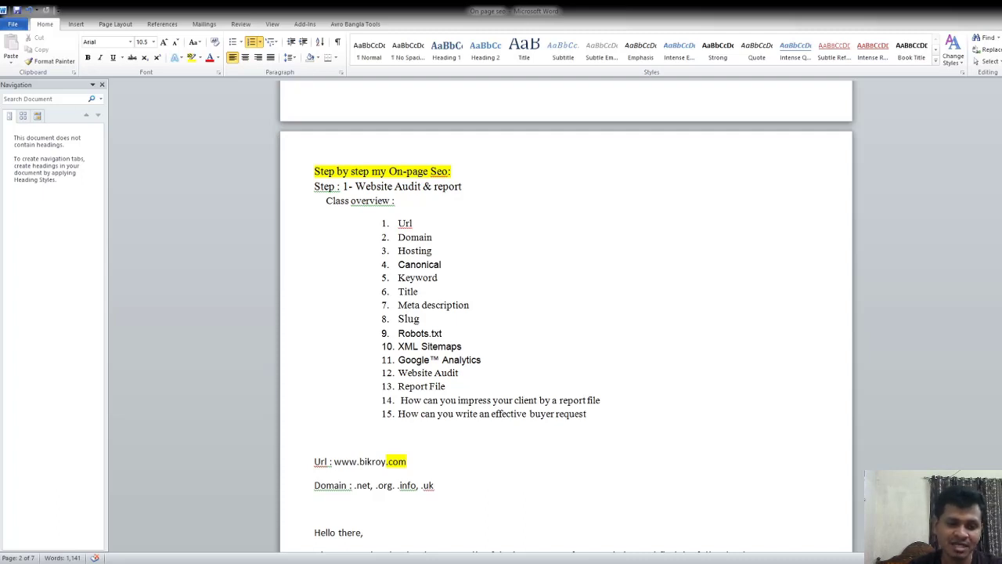
pyautogui.hotkey('alt', 'Tab')
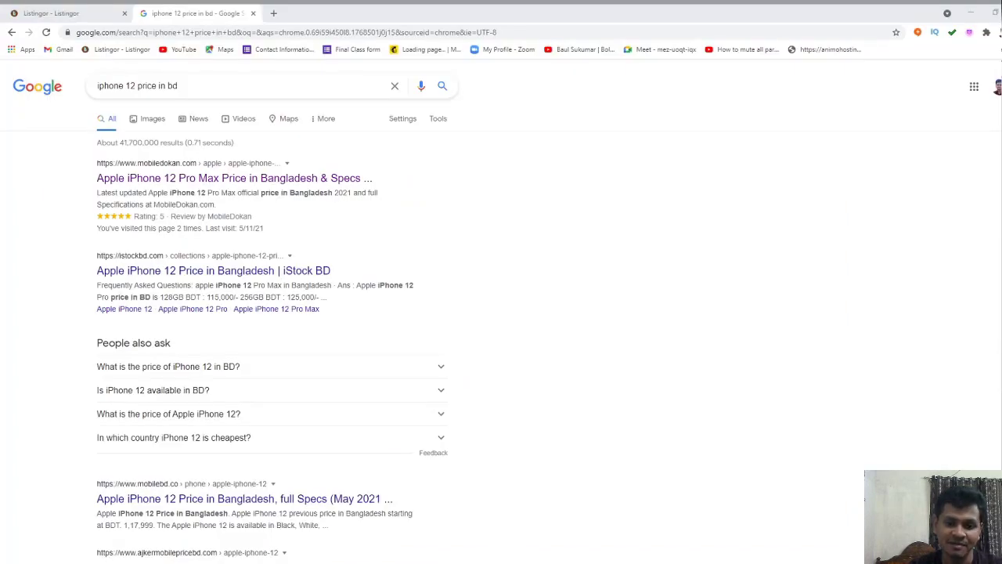
# Open the HTML source of the Listingor home page and look through the code
pyautogui.click(498, 558)
pyautogui.click(77, 11)
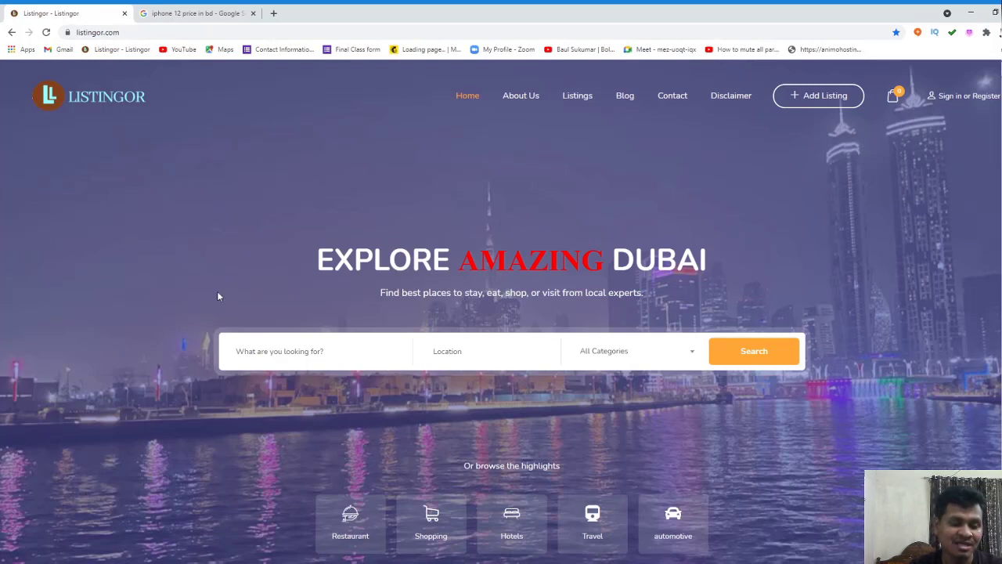
pyautogui.hotkey('ctrl', 'u')
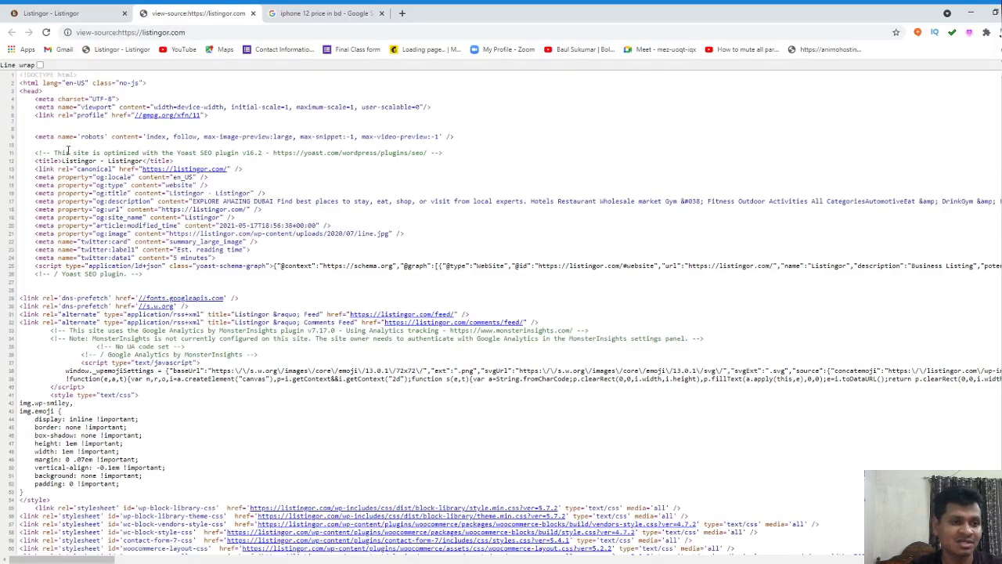
pyautogui.scroll(-10, 71, 145)
pyautogui.scroll(10, 167, 312)
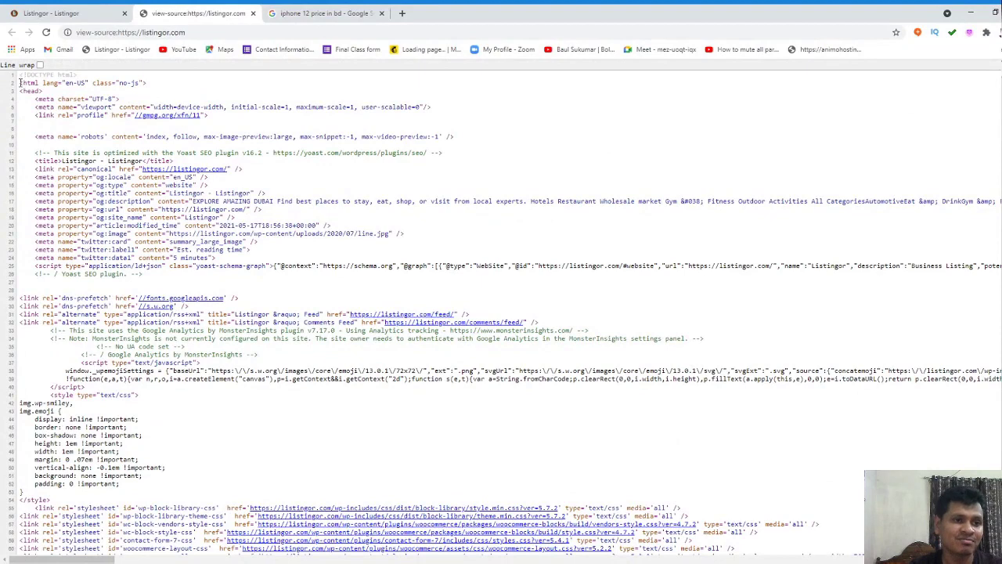
# Highlight the source code from the html tag through the style block as an example, and close the source view
pyautogui.moveTo(26, 84); pyautogui.dragTo(278, 502)
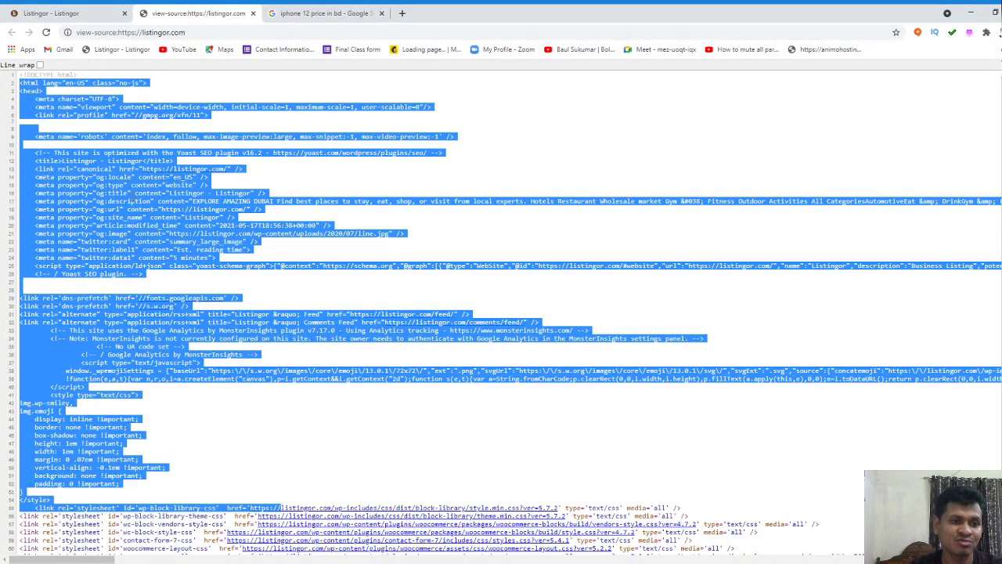
pyautogui.click(78, 182)
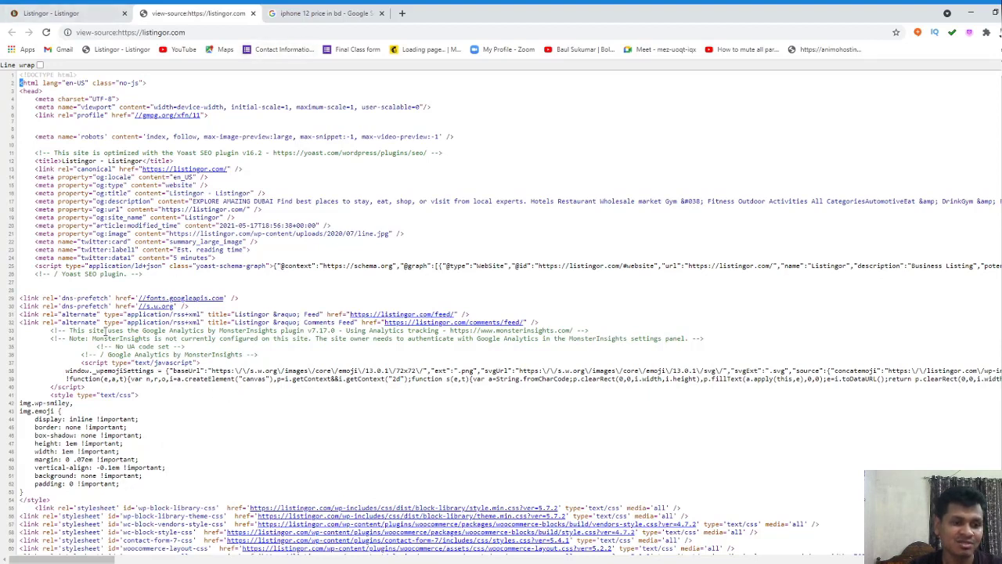
pyautogui.moveTo(19, 81); pyautogui.dragTo(244, 498)
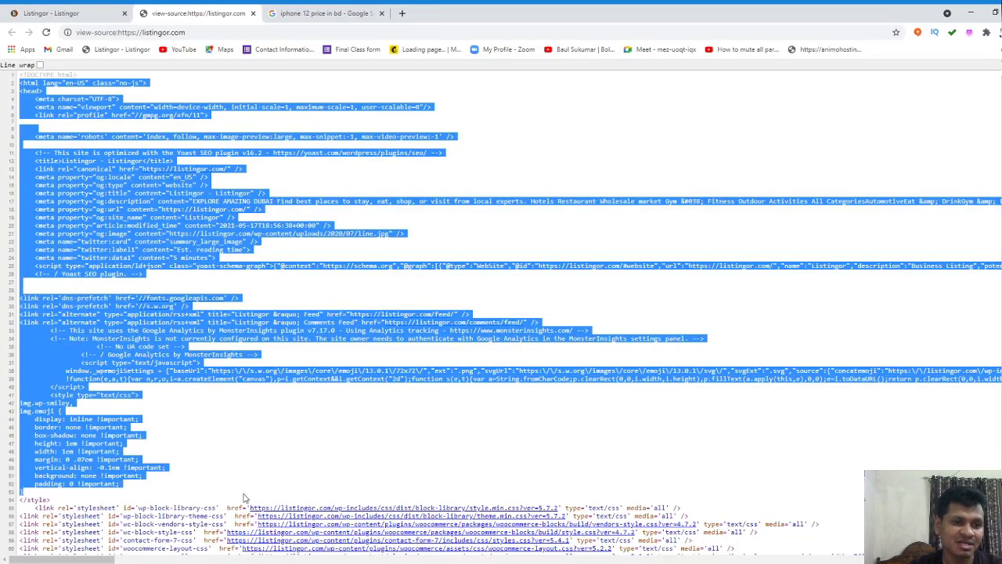
pyautogui.moveTo(133, 487); pyautogui.dragTo(17, 85)
pyautogui.click(253, 13)
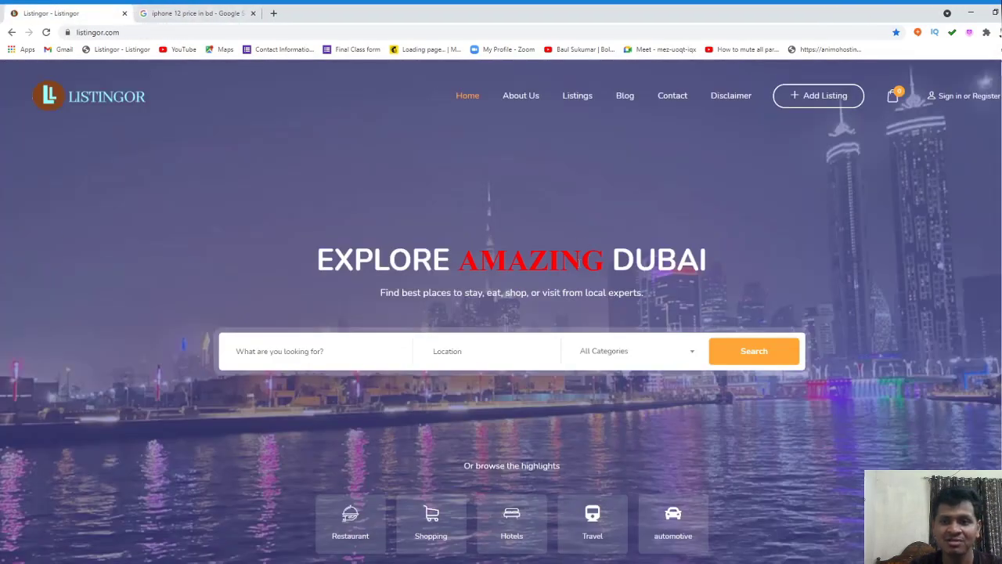
# Search Google for "seo quake chrome extension" and open the SEOquake Chrome Web Store result in a separate tab
pyautogui.click(188, 13)
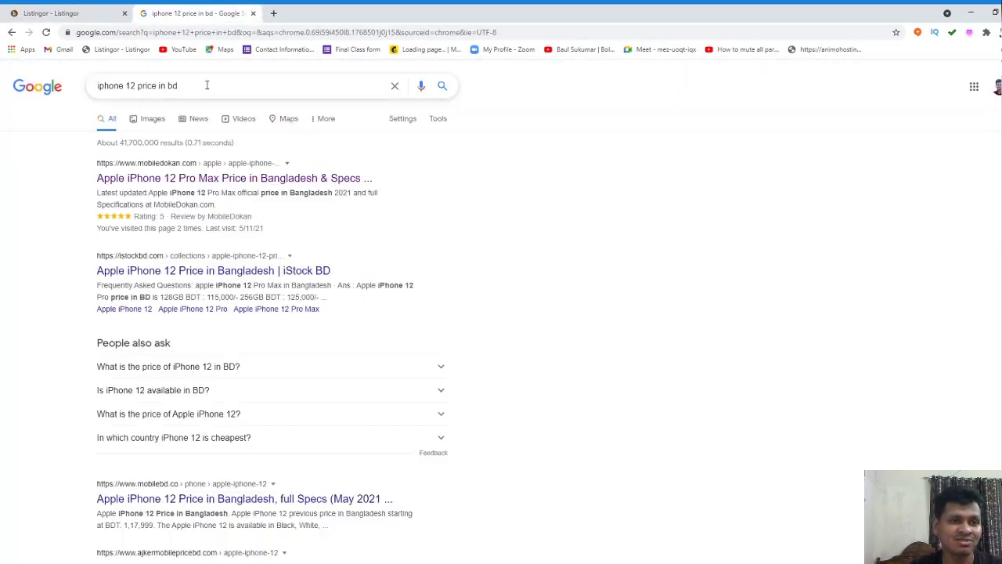
pyautogui.moveTo(205, 86); pyautogui.dragTo(47, 89)
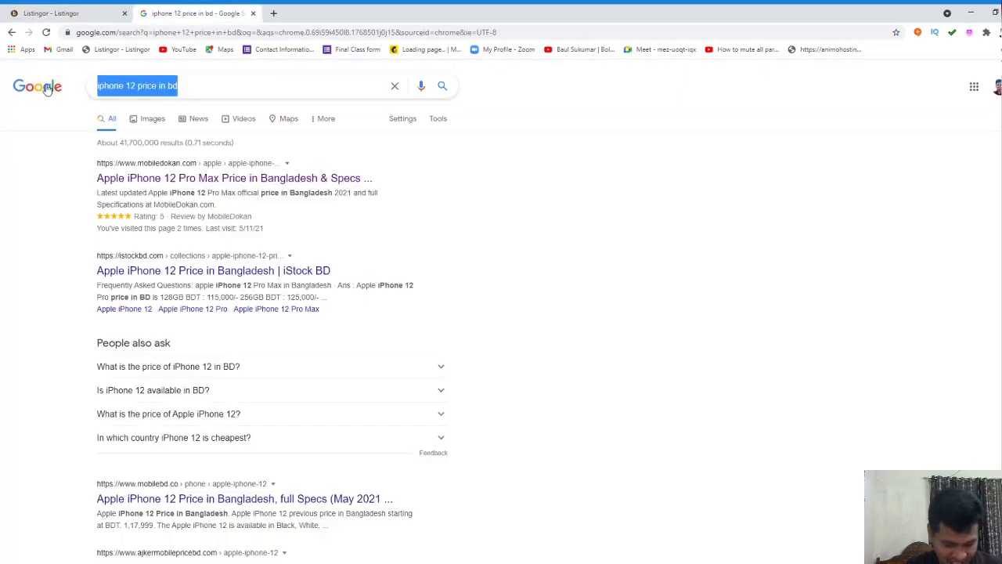
pyautogui.write('seo')
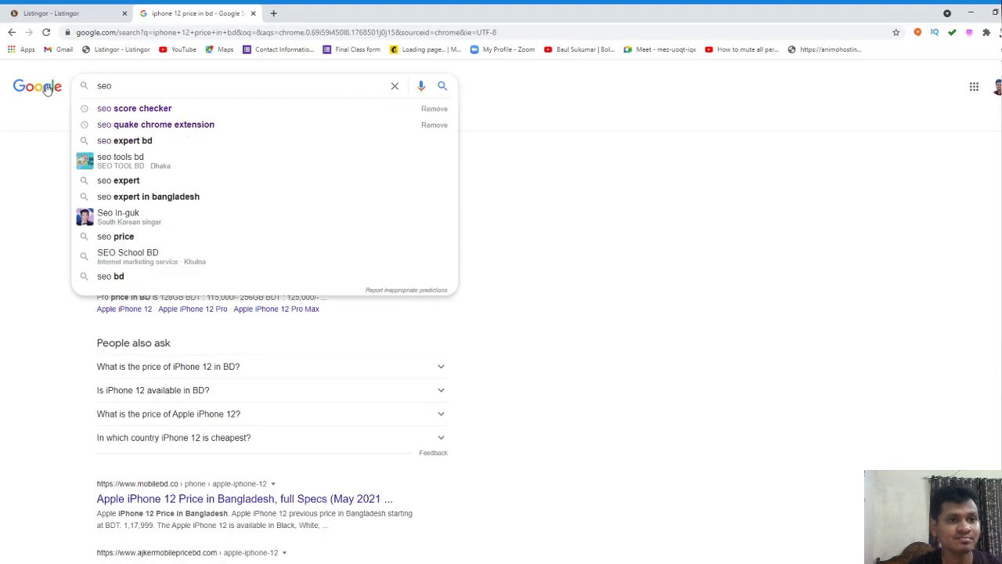
pyautogui.click(166, 124)
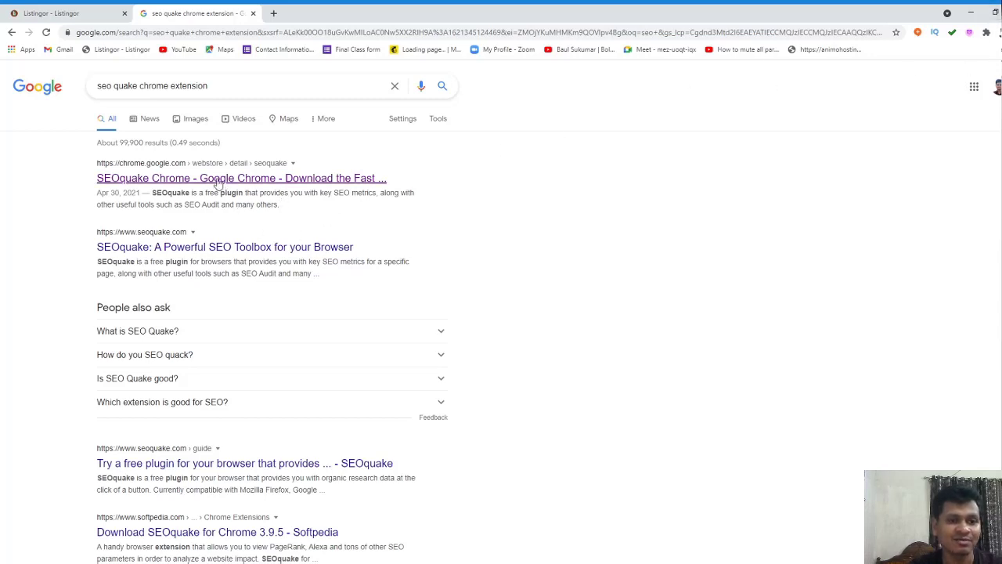
pyautogui.middleClick(258, 182)
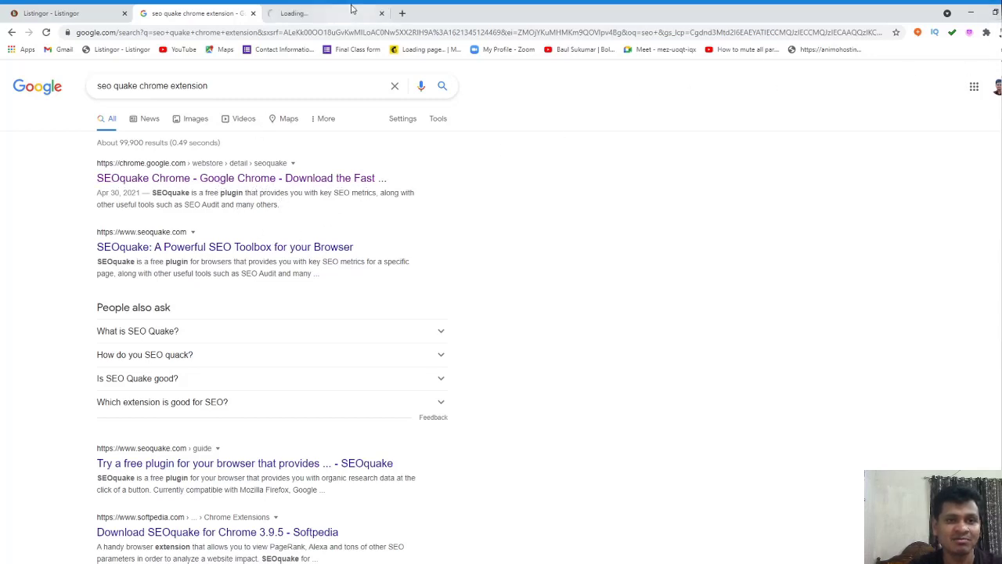
pyautogui.click(347, 14)
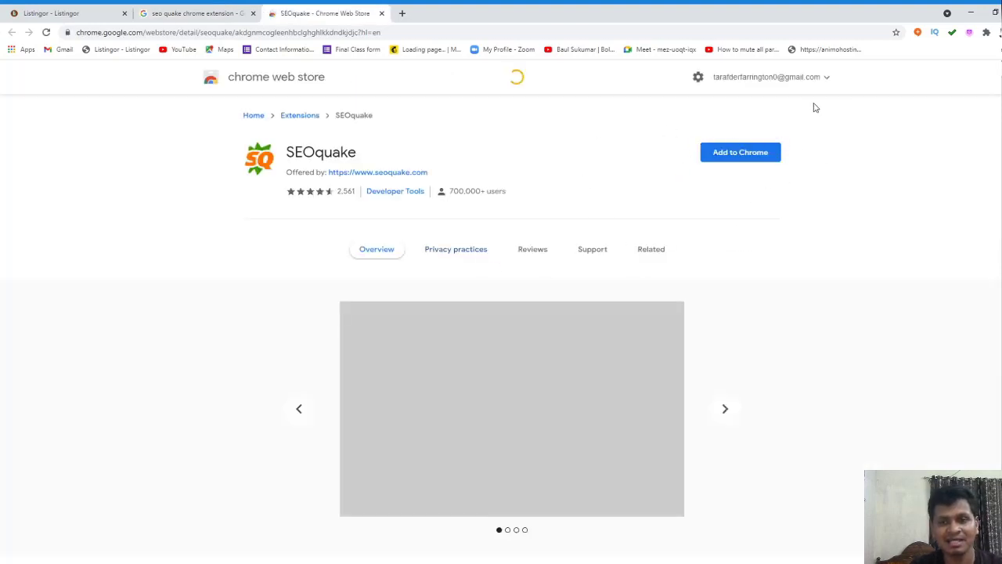
# Add the SEOquake extension to Chrome, approve the installation and dismiss the notification
pyautogui.click(740, 153)
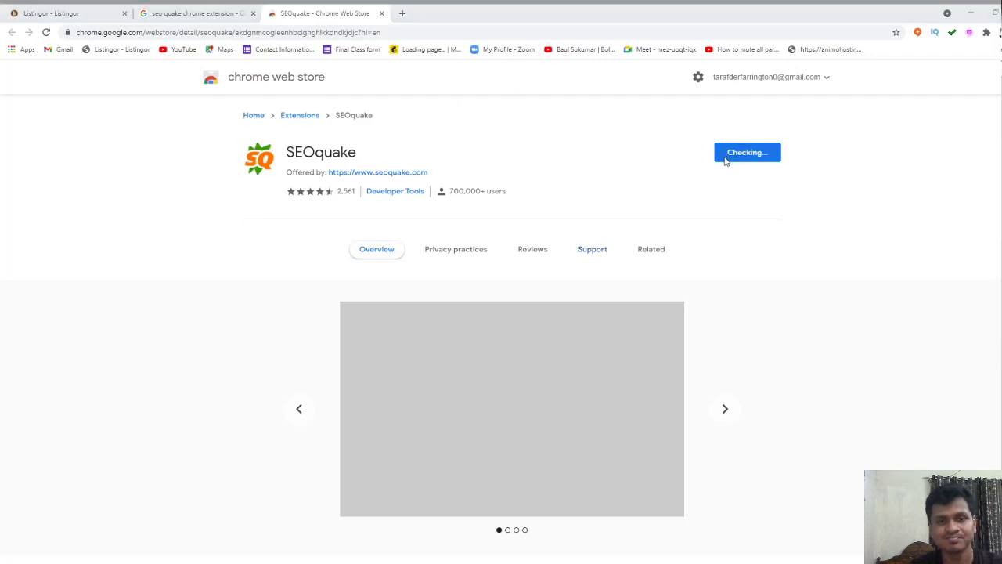
pyautogui.click(533, 123)
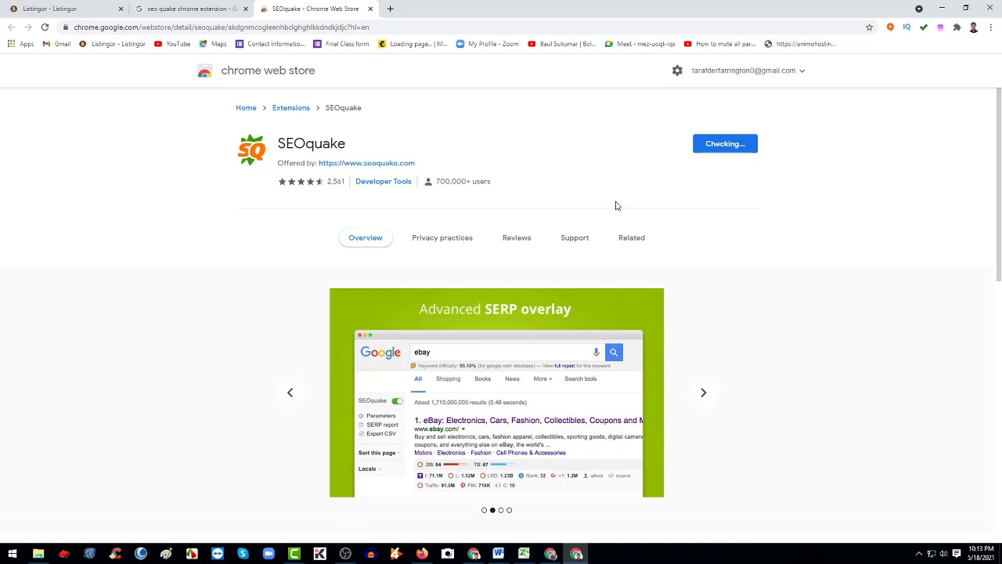
pyautogui.click(631, 237)
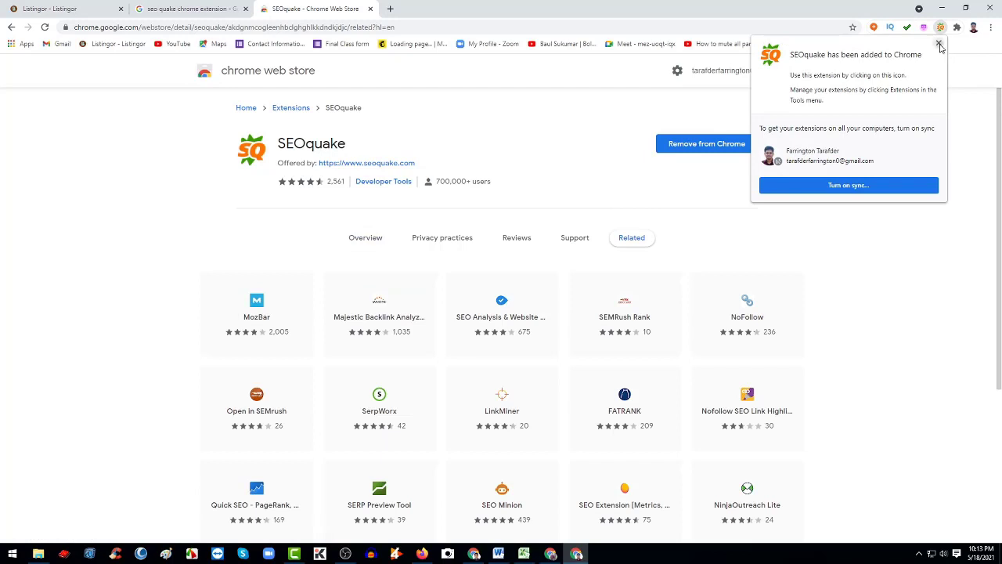
pyautogui.click(939, 44)
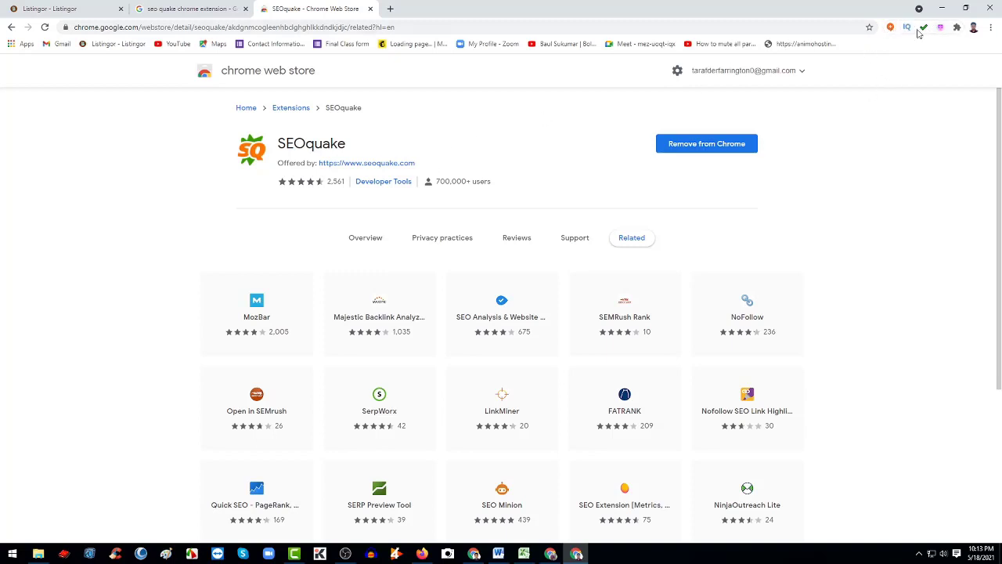
# Pin the SEOquake extension in Chrome and close the extensions list
pyautogui.click(956, 28)
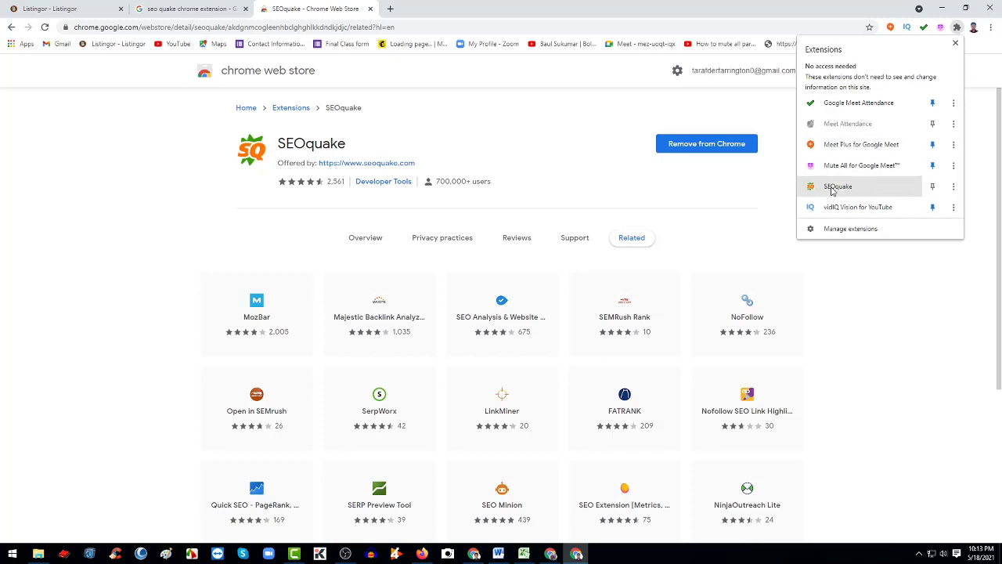
pyautogui.click(933, 187)
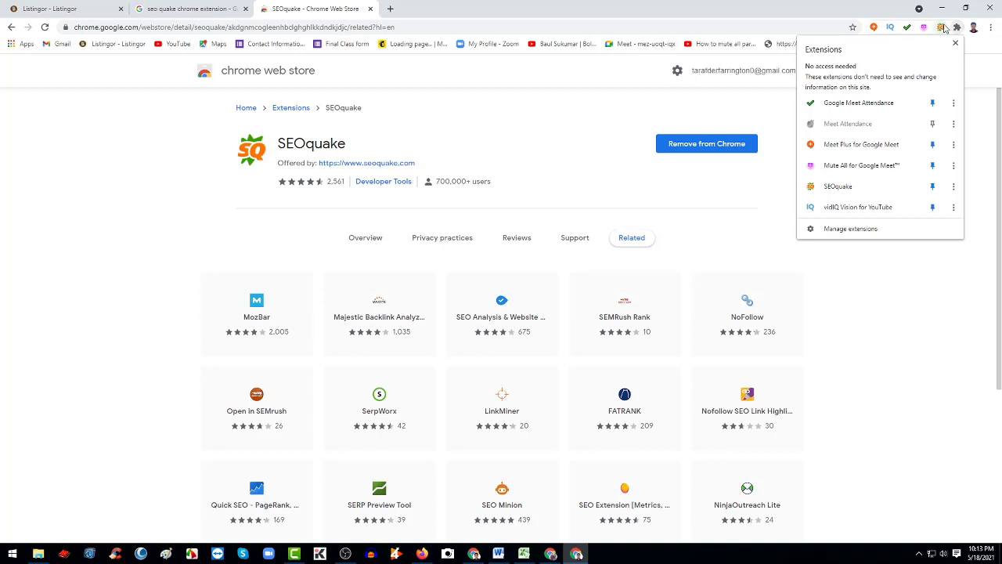
pyautogui.click(575, 124)
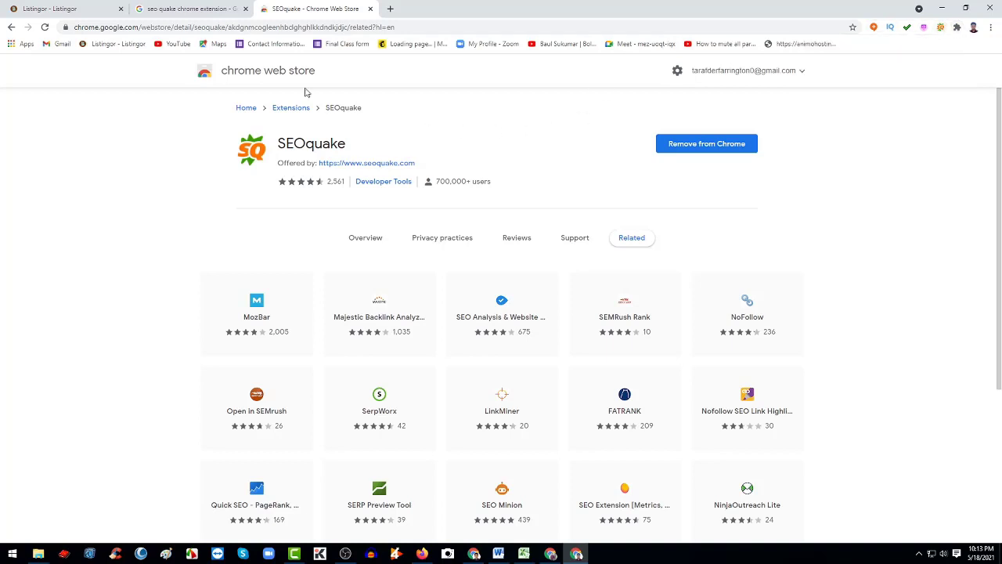
# Close the Google search and web store pages and run SEOquake's Diagnosis on listingor.com
pyautogui.click(245, 9)
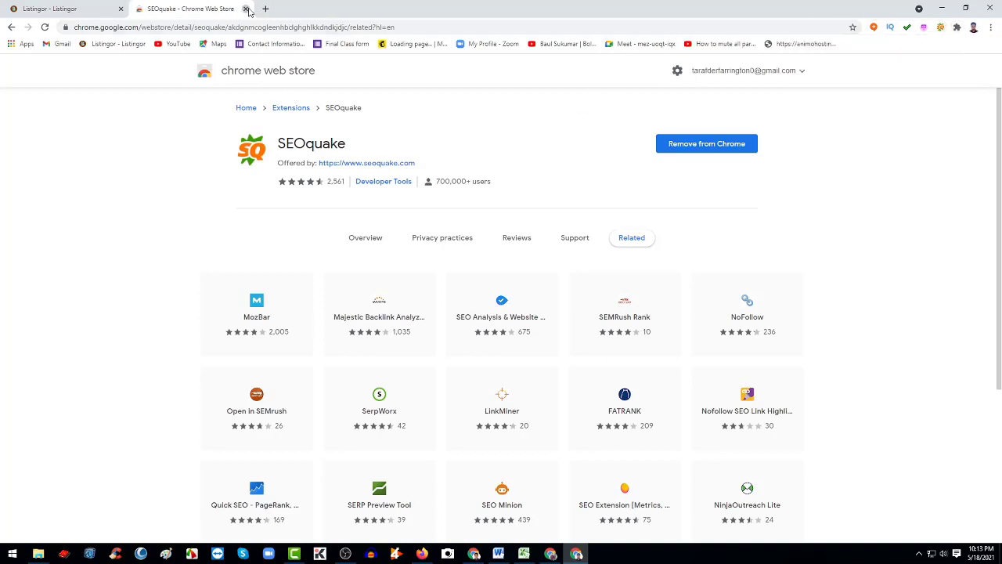
pyautogui.click(245, 8)
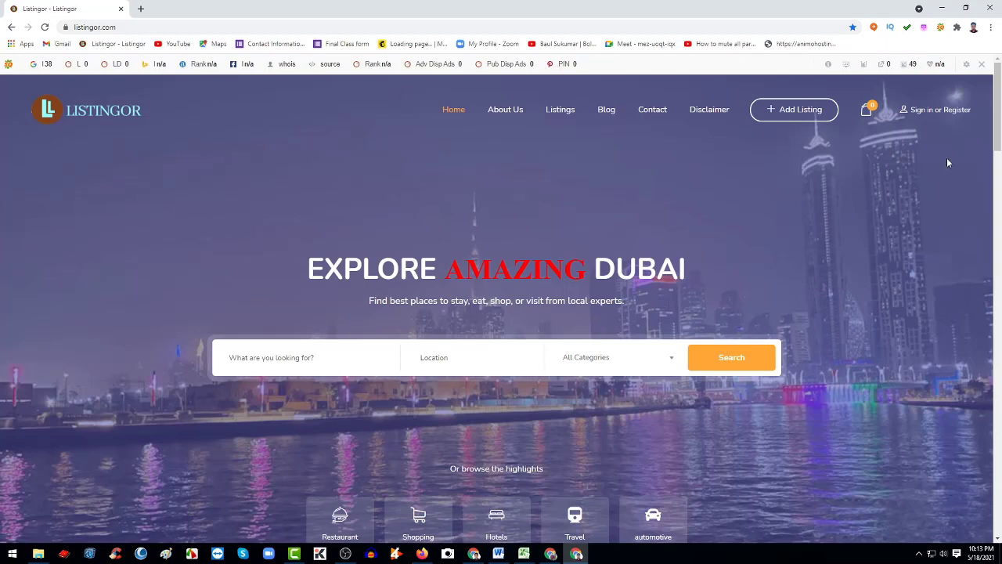
pyautogui.click(941, 30)
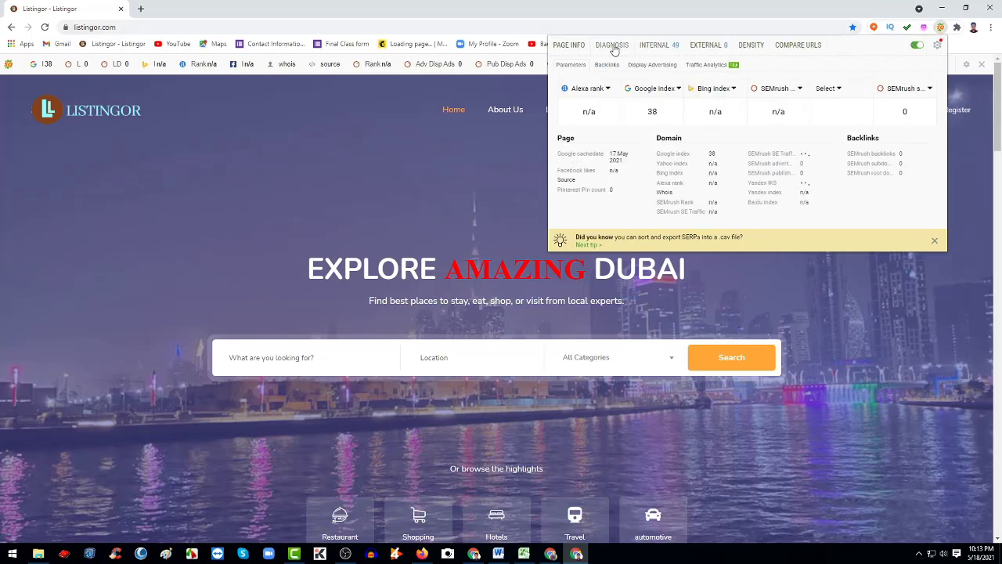
pyautogui.click(613, 48)
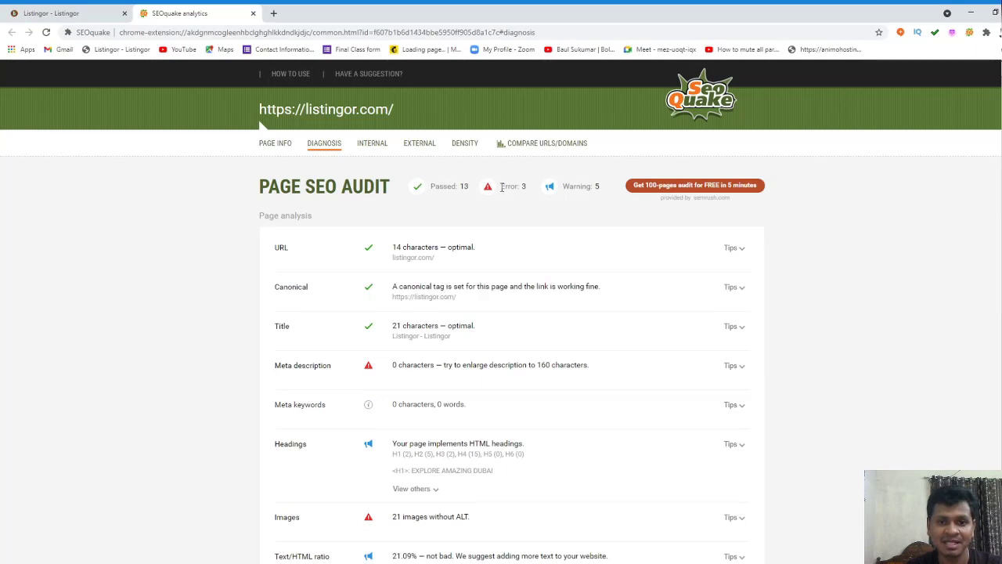
# Point out the Error and Warning counts of the Page SEO Audit and glance over the report
pyautogui.moveTo(501, 186); pyautogui.dragTo(519, 188)
pyautogui.moveTo(594, 188); pyautogui.dragTo(565, 192)
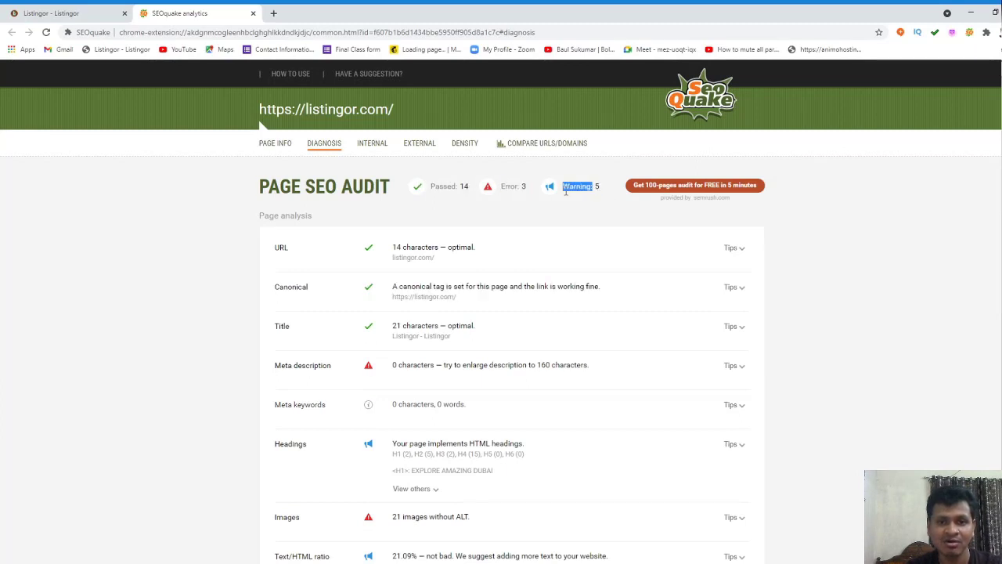
pyautogui.scroll(-3, 518, 239)
pyautogui.scroll(2, 356, 225)
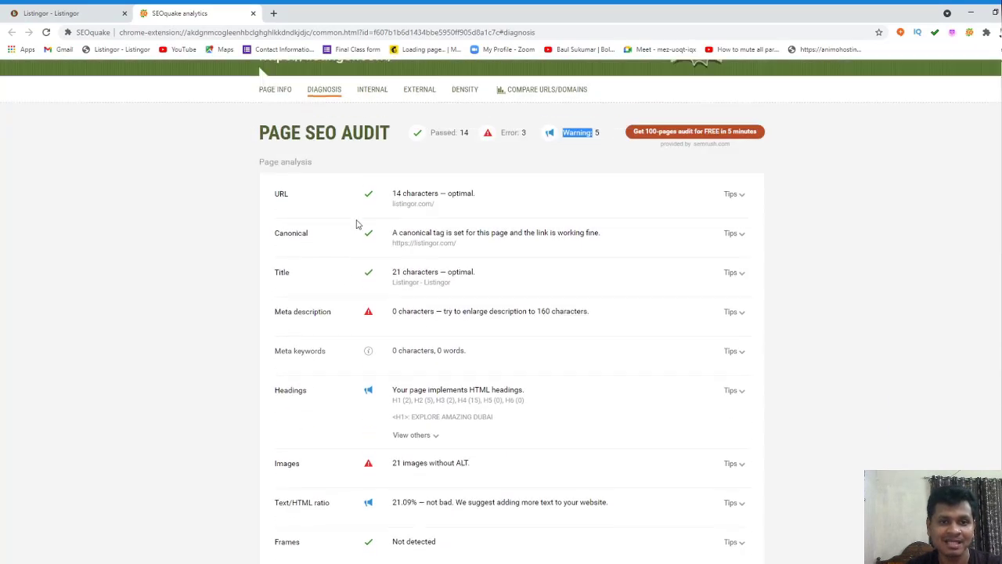
# Highlight the URL row of the audit and check it against the Listingor site
pyautogui.moveTo(276, 200); pyautogui.dragTo(452, 213)
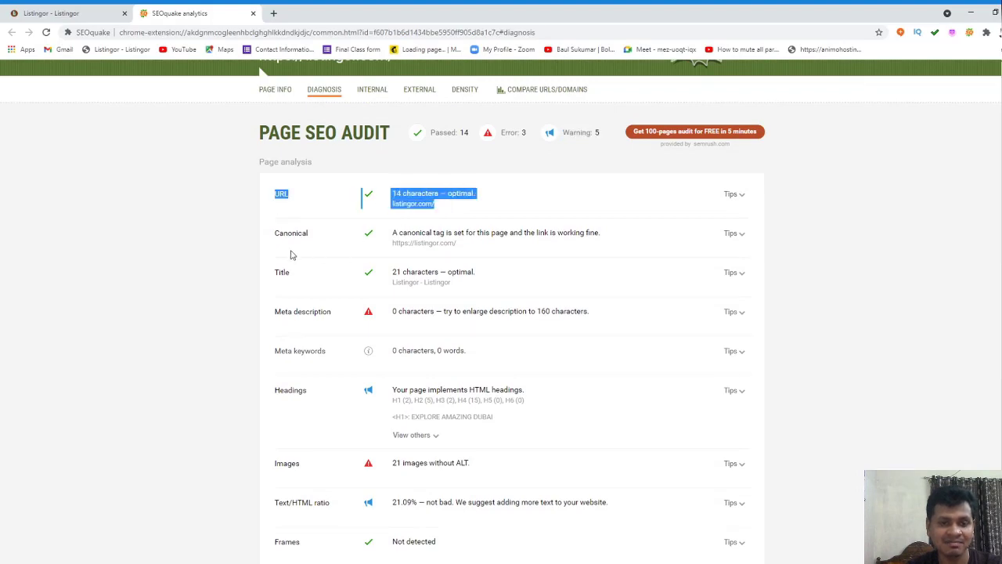
pyautogui.click(51, 14)
pyautogui.click(173, 13)
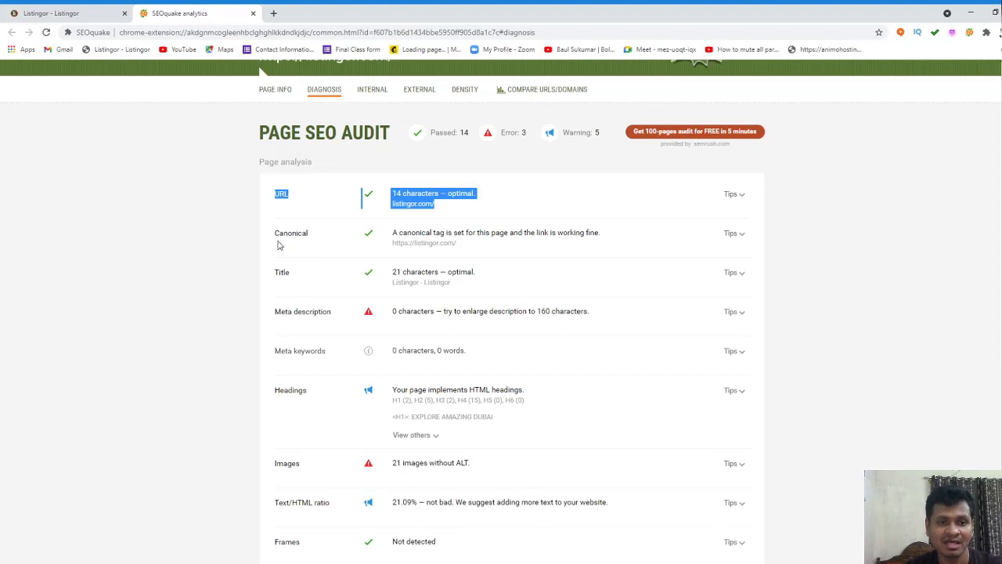
# Highlight the Canonical, Title and Meta description rows of the audit to review their results
pyautogui.moveTo(269, 230); pyautogui.dragTo(493, 251)
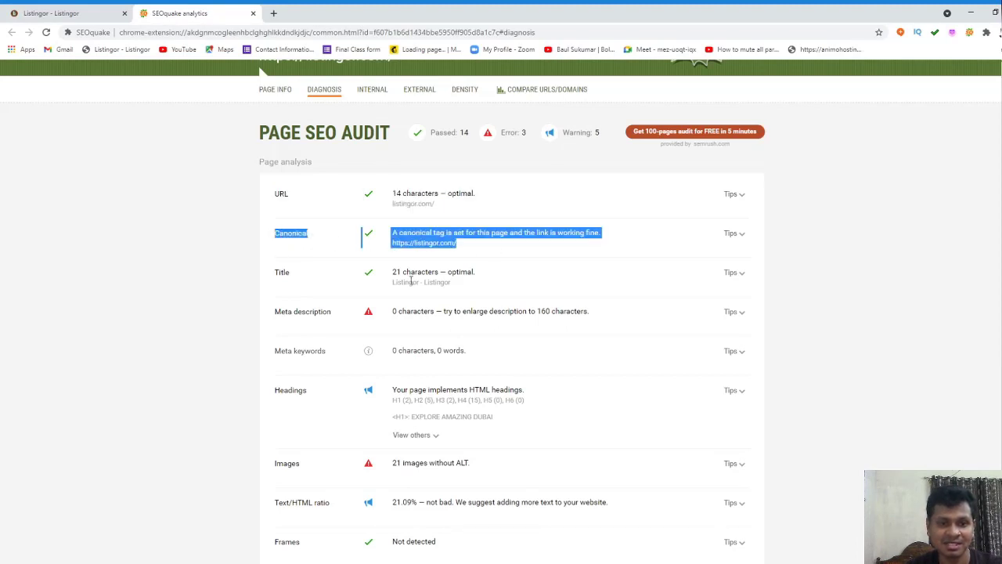
pyautogui.moveTo(254, 274); pyautogui.dragTo(407, 294)
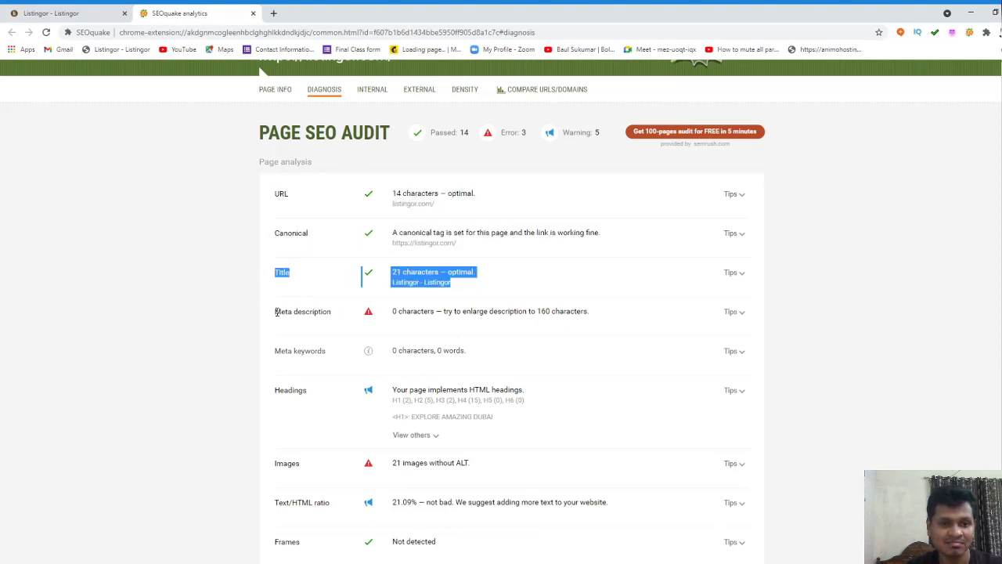
pyautogui.moveTo(275, 311); pyautogui.dragTo(353, 326)
pyautogui.click(332, 330)
pyautogui.moveTo(273, 304); pyautogui.dragTo(675, 331)
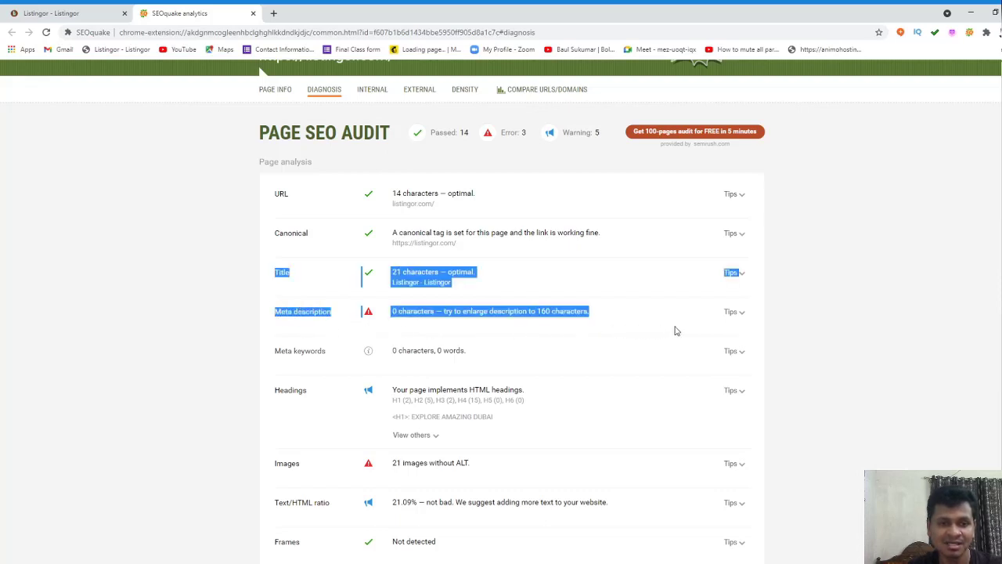
# Examine the Meta keywords row and the H1 entry in the Headings row of the audit
pyautogui.scroll(-1, 665, 333)
pyautogui.moveTo(255, 300); pyautogui.dragTo(501, 308)
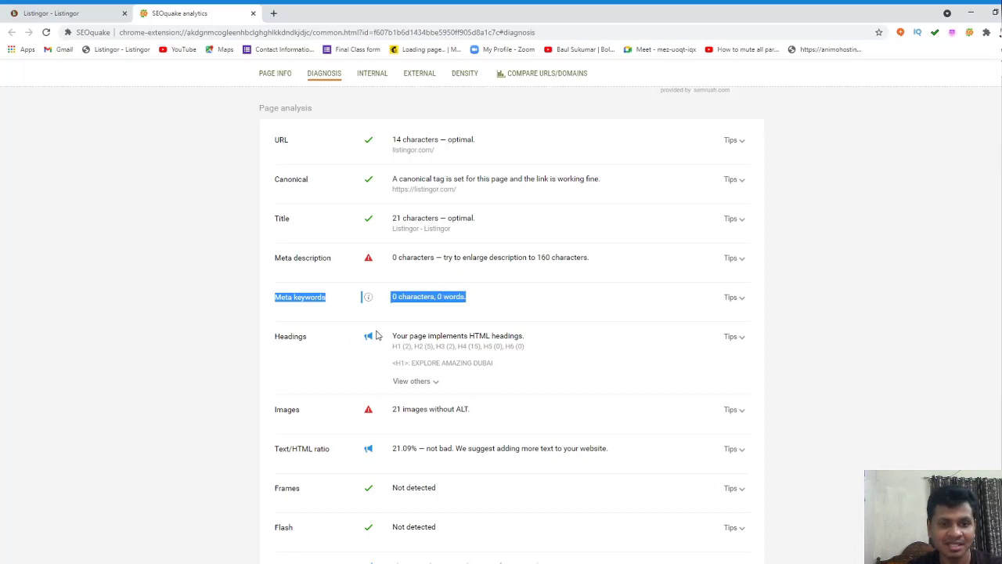
pyautogui.click(374, 335)
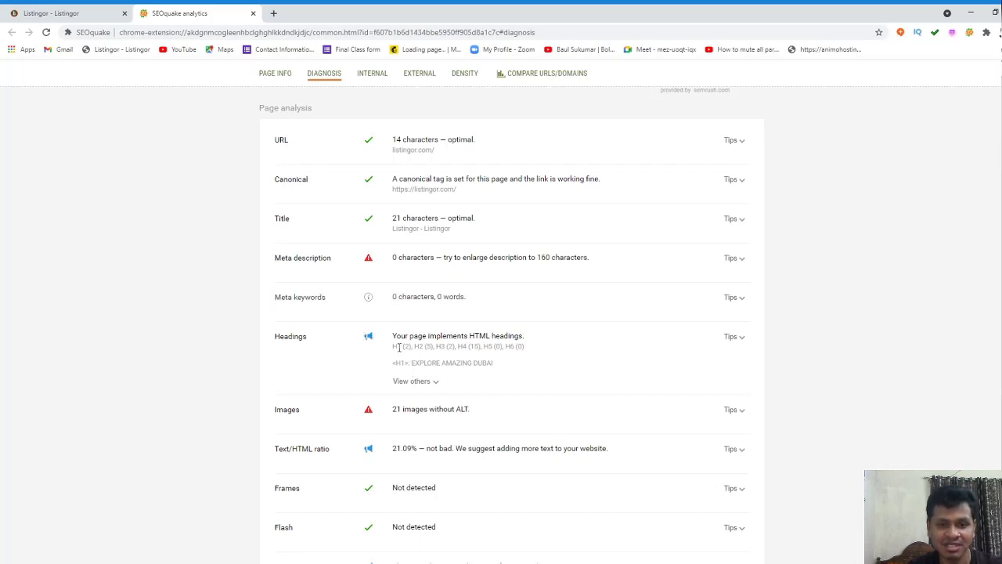
pyautogui.moveTo(394, 346); pyautogui.dragTo(411, 346)
pyautogui.moveTo(410, 346); pyautogui.dragTo(388, 352)
pyautogui.click(413, 346)
pyautogui.click(413, 347)
pyautogui.scroll(-2, 493, 387)
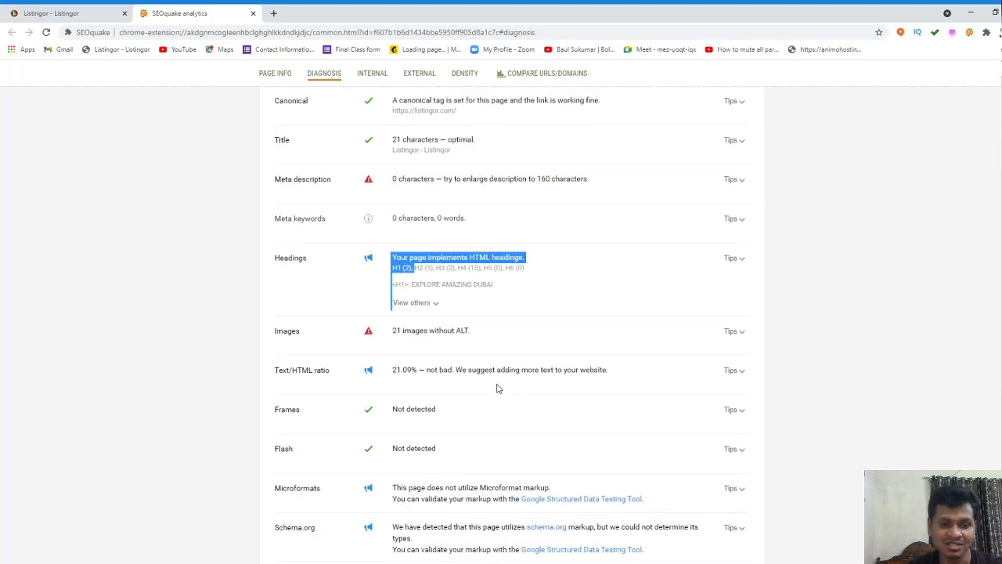
# Highlight the missing ALT text result in the Images row and look over the remaining page analysis rows
pyautogui.click(299, 315)
pyautogui.moveTo(390, 304); pyautogui.dragTo(483, 310)
pyautogui.scroll(-2, 467, 335)
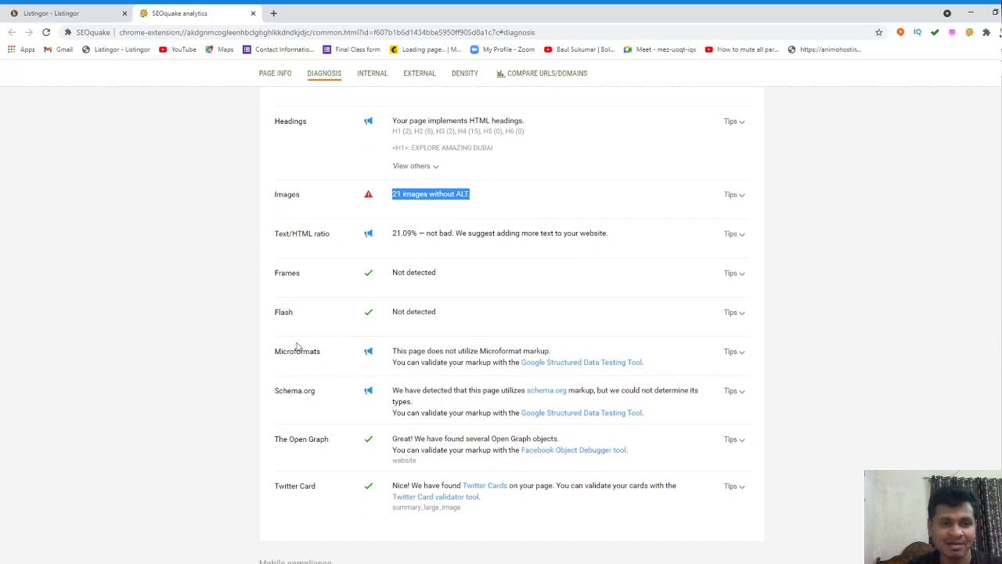
# Look over the Text/HTML ratio to Microformats rows, and highlight the Schema.org row's label and markup result
pyautogui.moveTo(273, 232); pyautogui.dragTo(591, 369)
pyautogui.moveTo(270, 390); pyautogui.dragTo(320, 394)
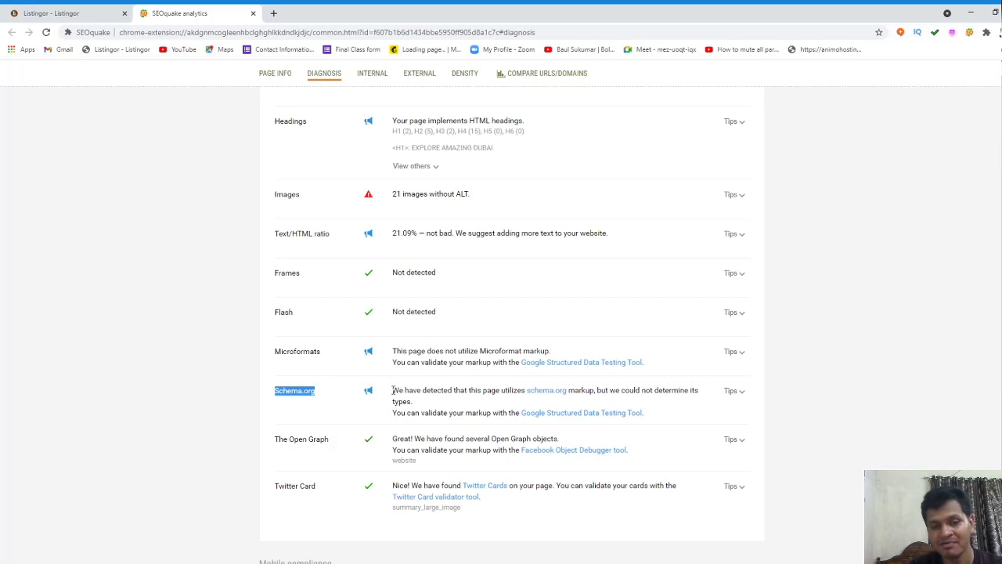
pyautogui.moveTo(393, 390); pyautogui.dragTo(434, 407)
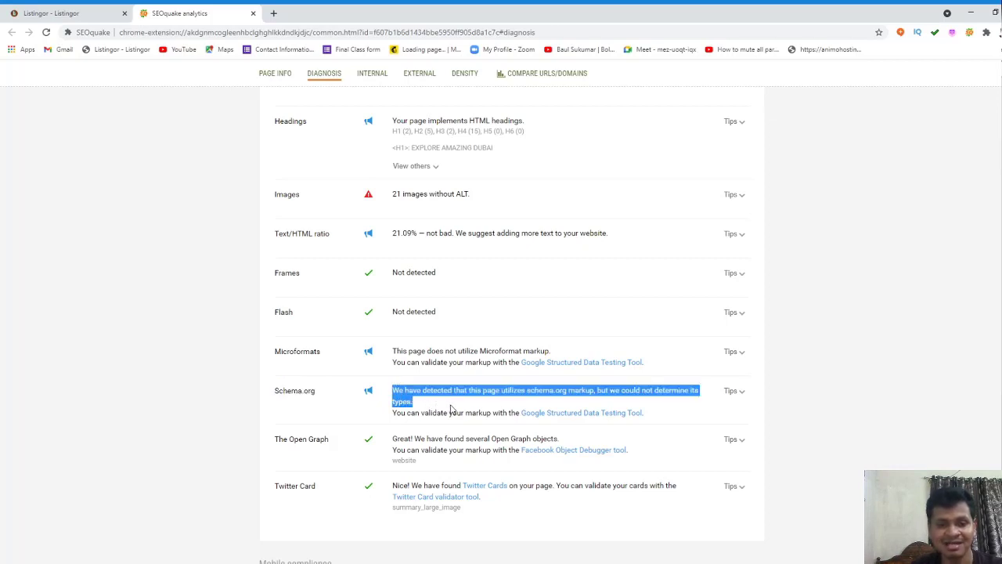
pyautogui.click(421, 404)
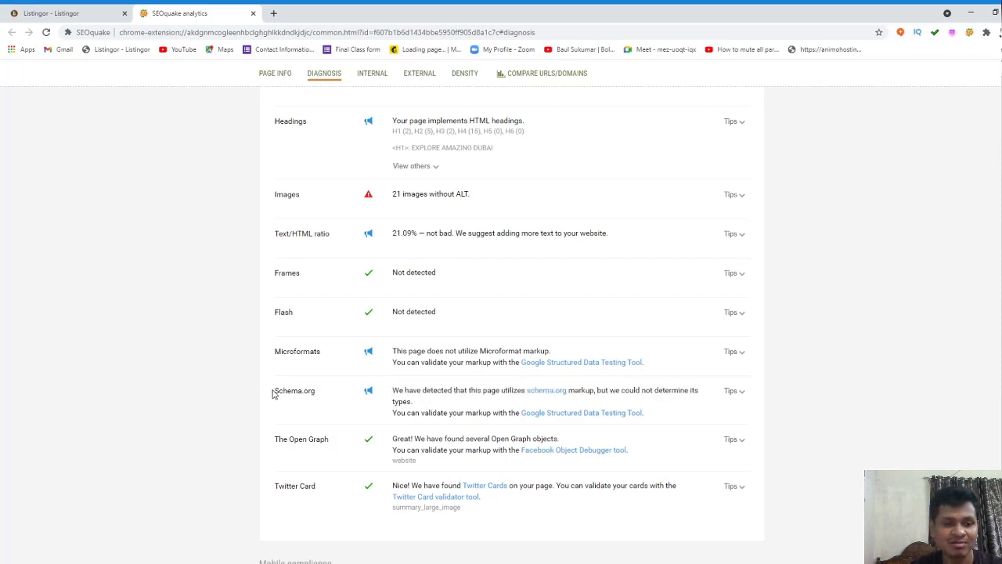
pyautogui.moveTo(273, 391); pyautogui.dragTo(329, 399)
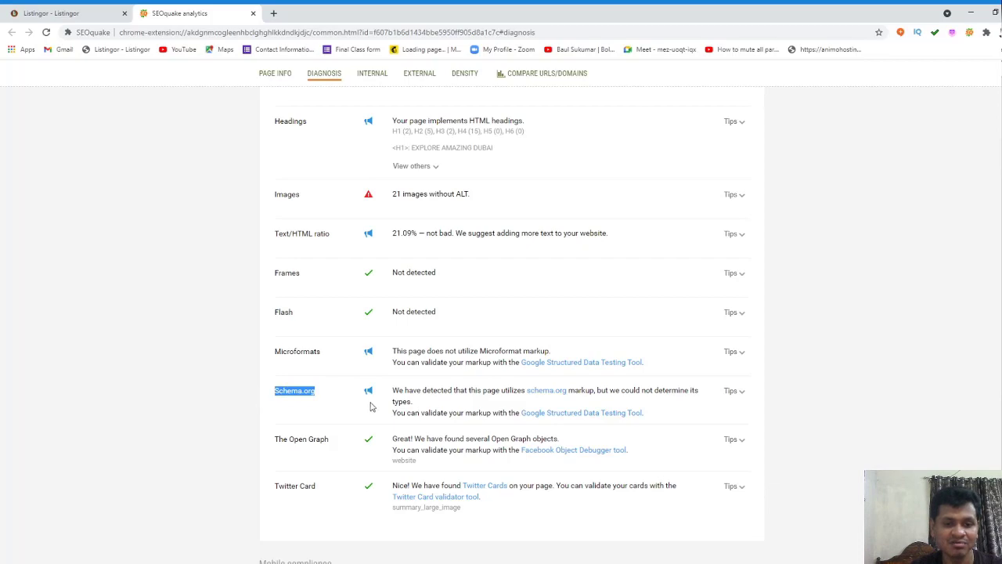
pyautogui.click(439, 407)
pyautogui.doubleClick(364, 390)
pyautogui.moveTo(386, 400); pyautogui.dragTo(425, 401)
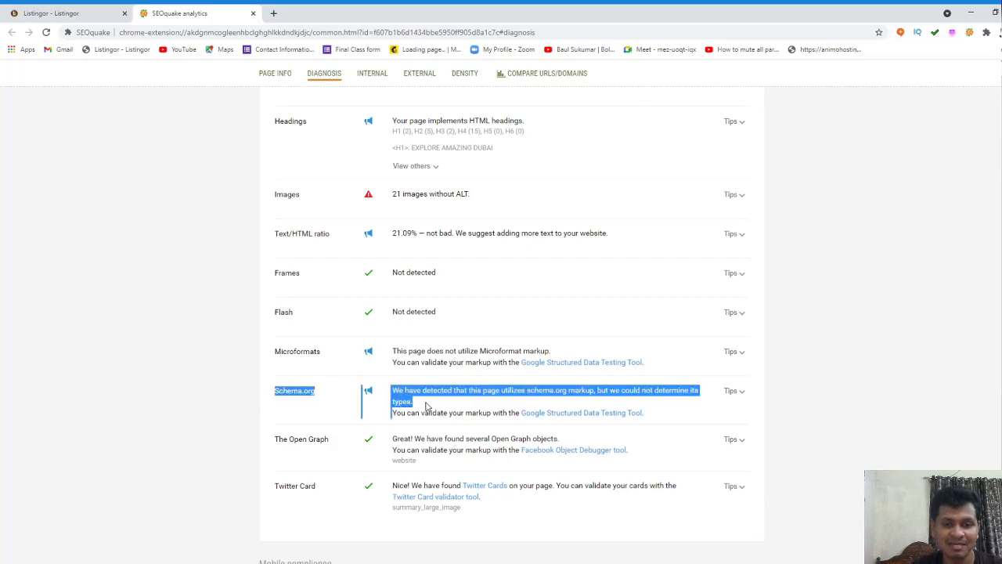
# Examine the Robots.txt and XML Sitemaps rows under Site compliance, glancing at the Listingor site
pyautogui.scroll(-3, 445, 407)
pyautogui.scroll(-6, 442, 408)
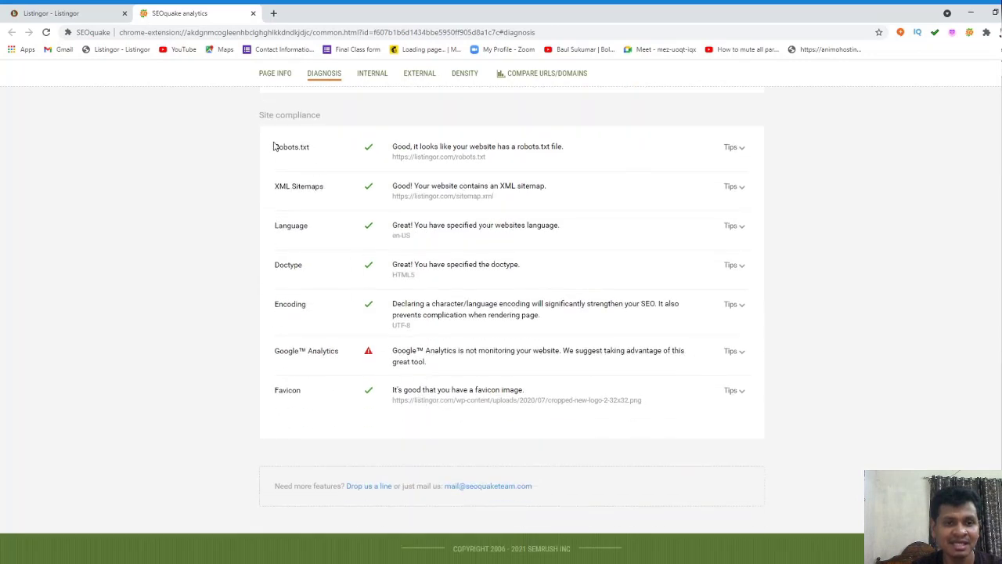
pyautogui.moveTo(274, 147); pyautogui.dragTo(321, 151)
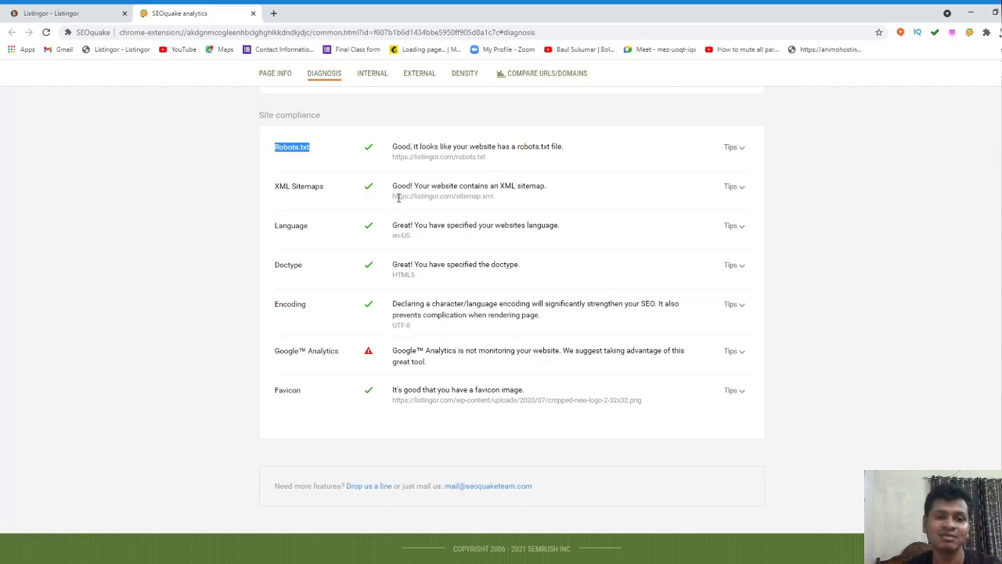
pyautogui.click(363, 151)
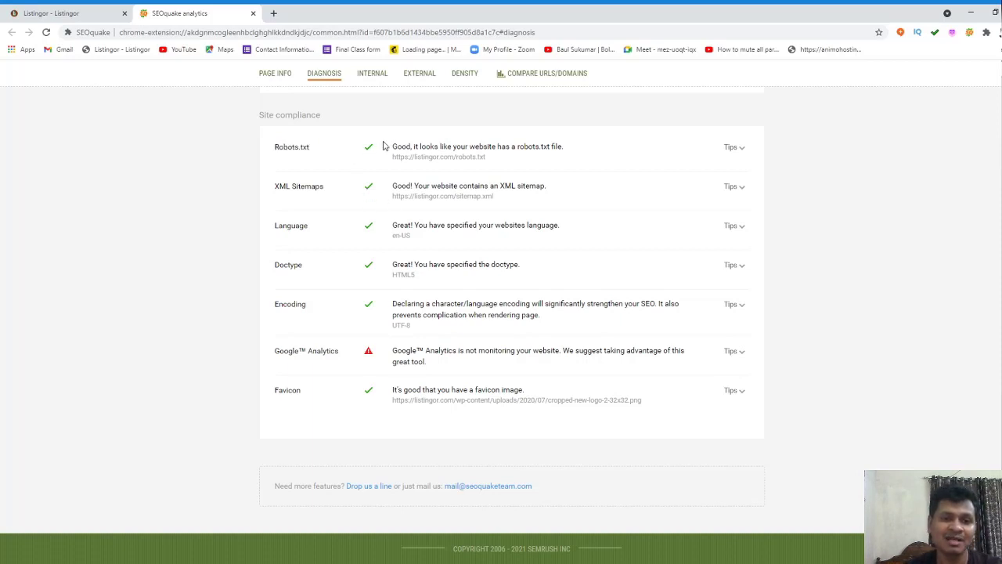
pyautogui.doubleClick(361, 187)
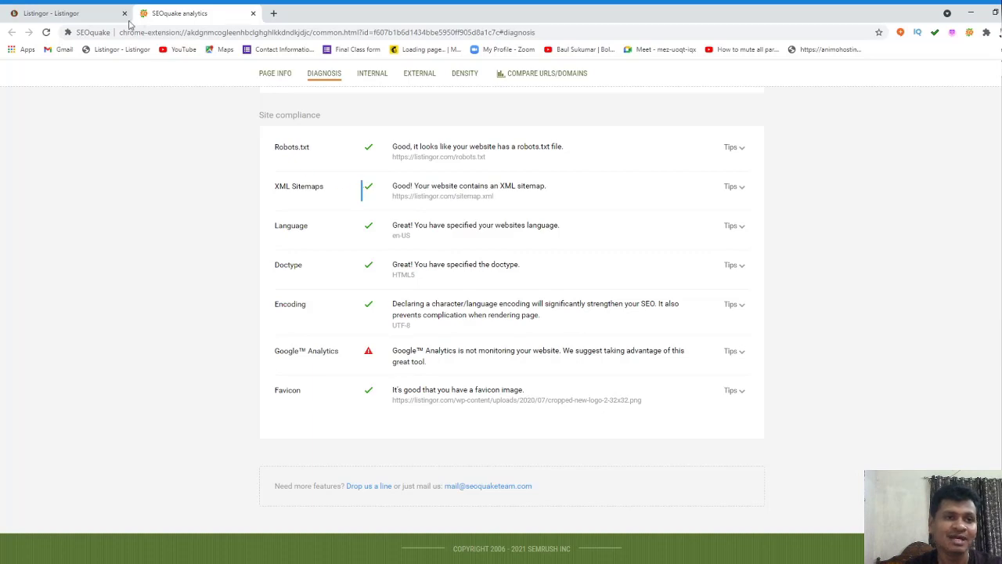
pyautogui.click(34, 9)
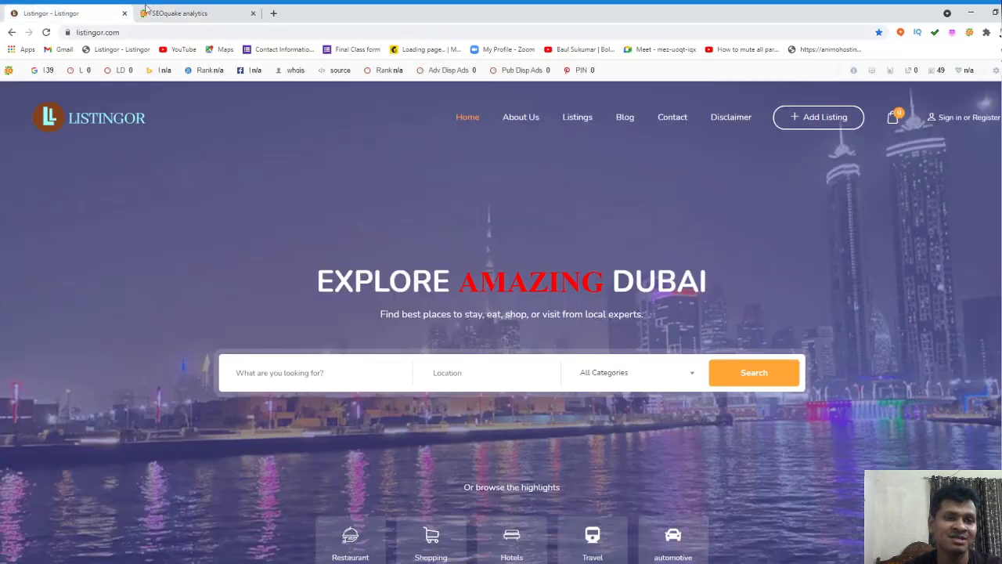
pyautogui.click(195, 13)
pyautogui.moveTo(274, 146); pyautogui.dragTo(331, 152)
pyautogui.moveTo(275, 186); pyautogui.dragTo(332, 189)
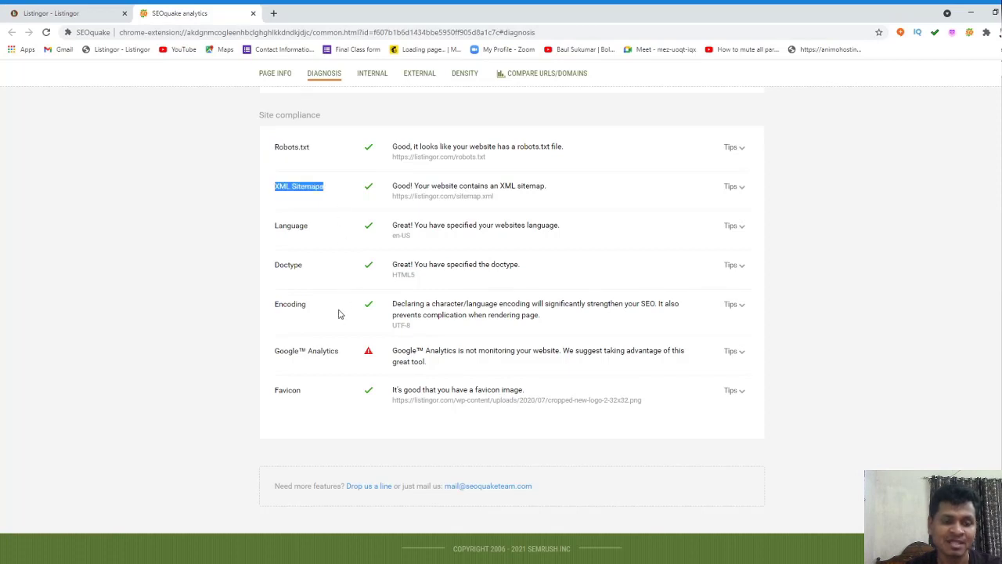
# Examine the Google Analytics row under Site compliance and look back through the audit up to its summary
pyautogui.click(273, 353)
pyautogui.moveTo(273, 353); pyautogui.dragTo(374, 356)
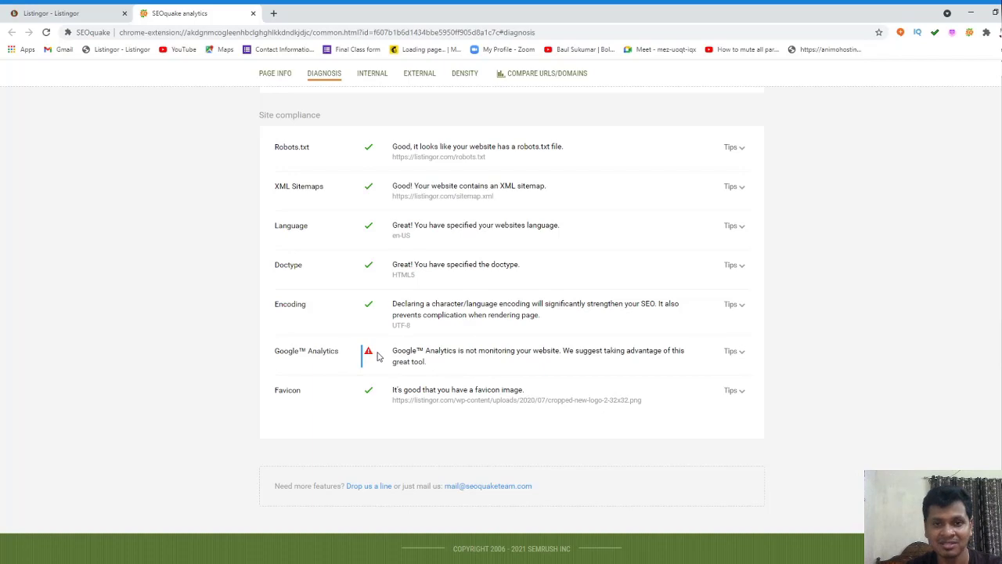
pyautogui.scroll(15, 380, 356)
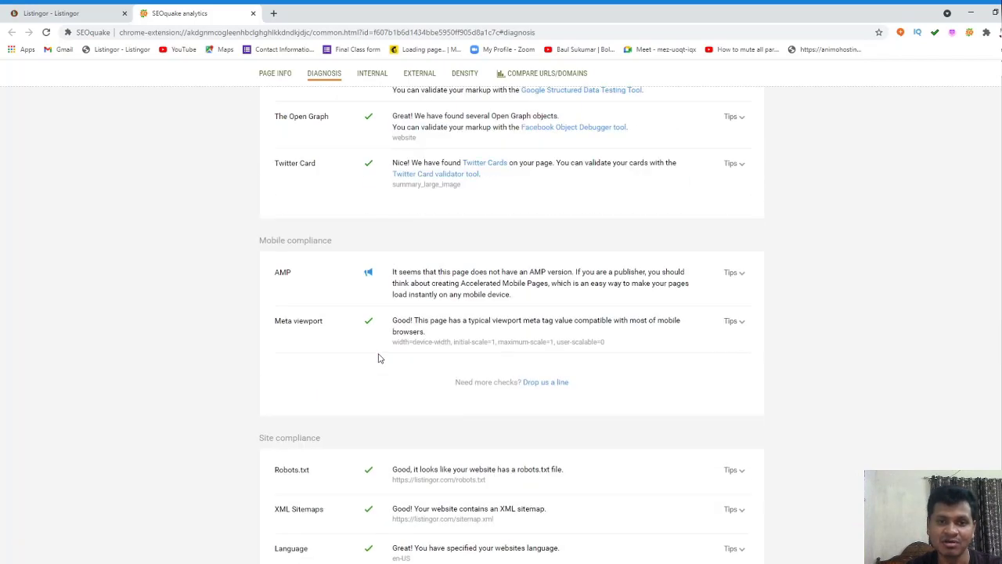
pyautogui.scroll(-4, 342, 286)
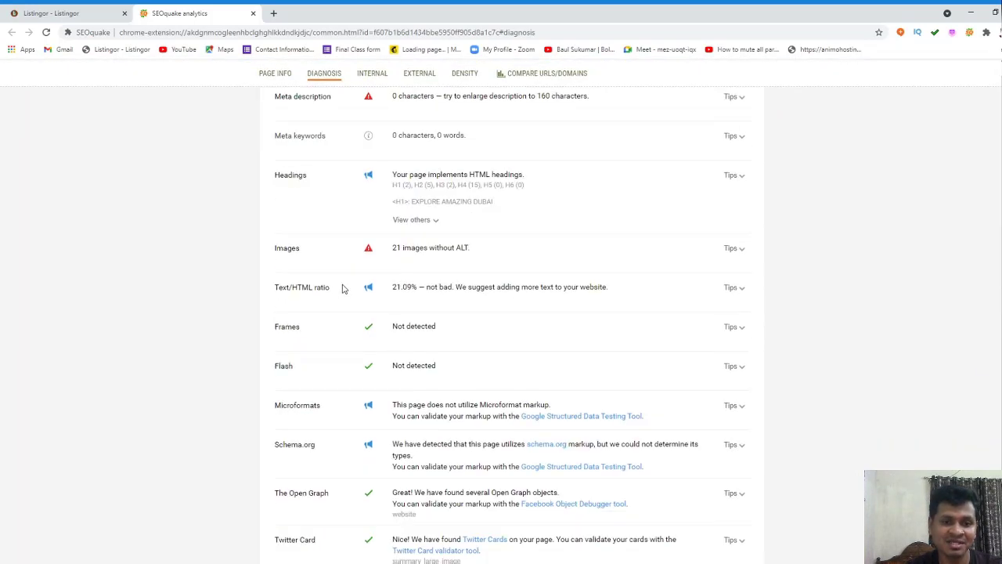
pyautogui.scroll(4, 347, 314)
pyautogui.scroll(-5, 348, 314)
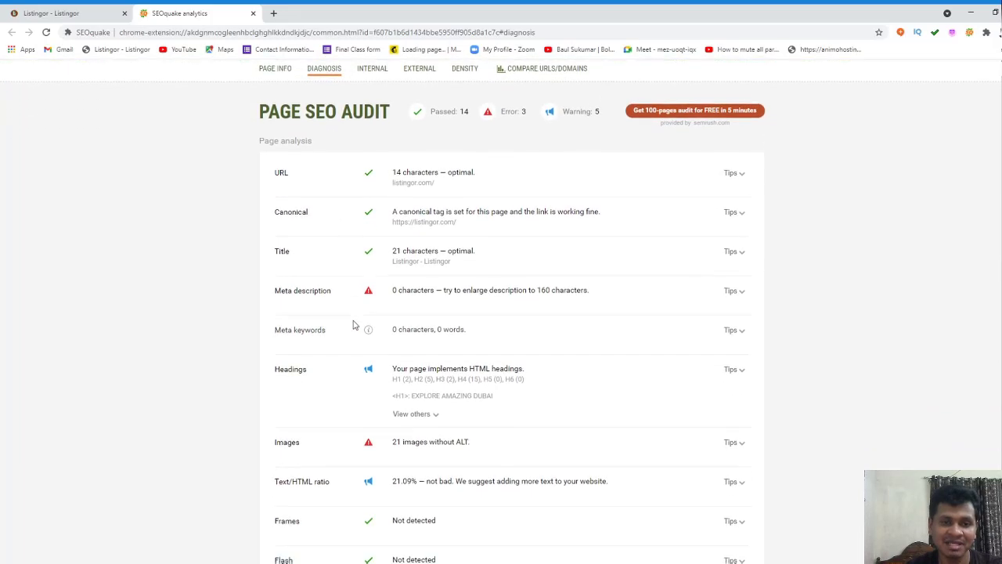
pyautogui.scroll(5, 501, 315)
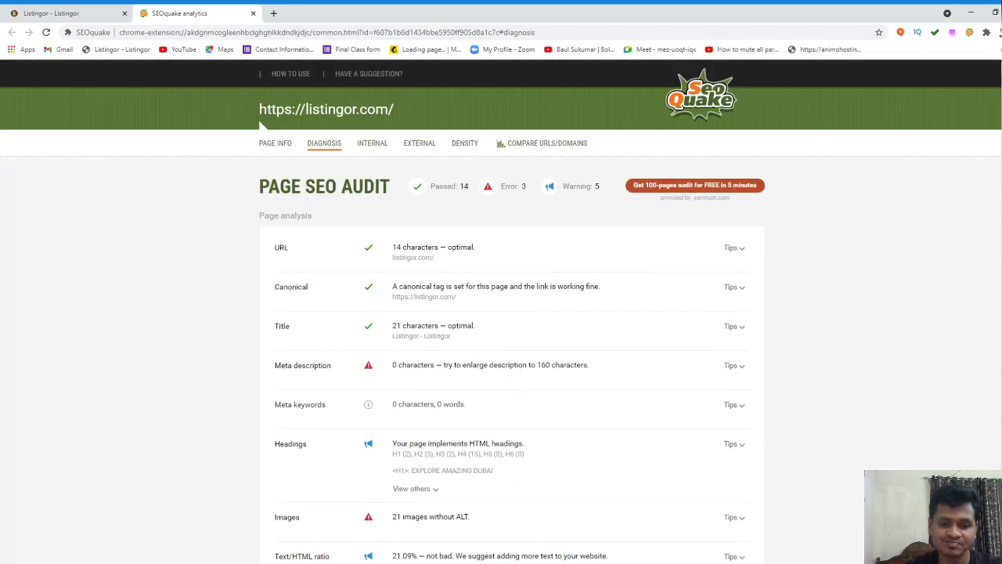
# Switch to the Word document and delete the Canonical line from the audit message's issue list
pyautogui.hotkey('alt', 'Tab')
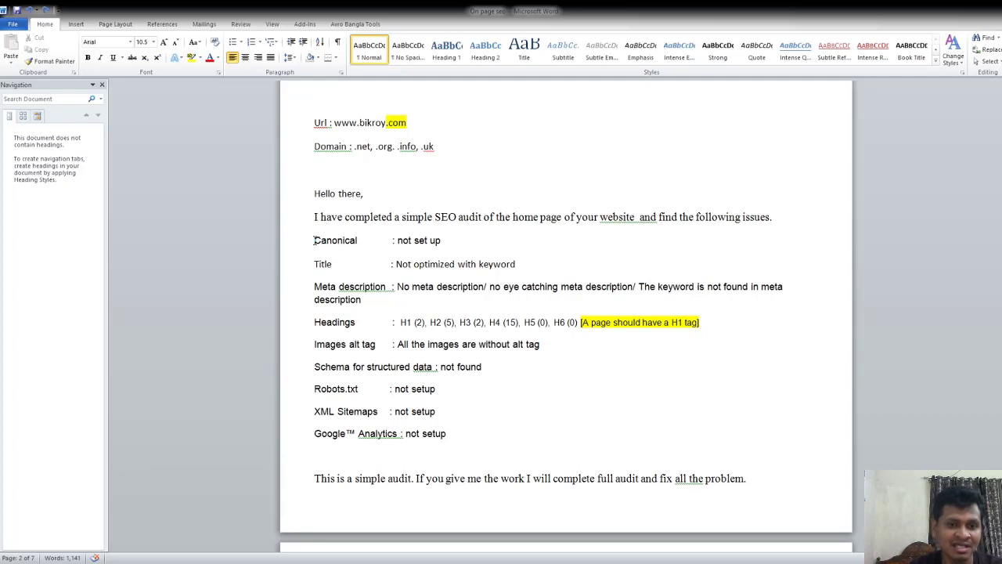
pyautogui.moveTo(314, 241); pyautogui.dragTo(453, 239)
pyautogui.press('Delete')
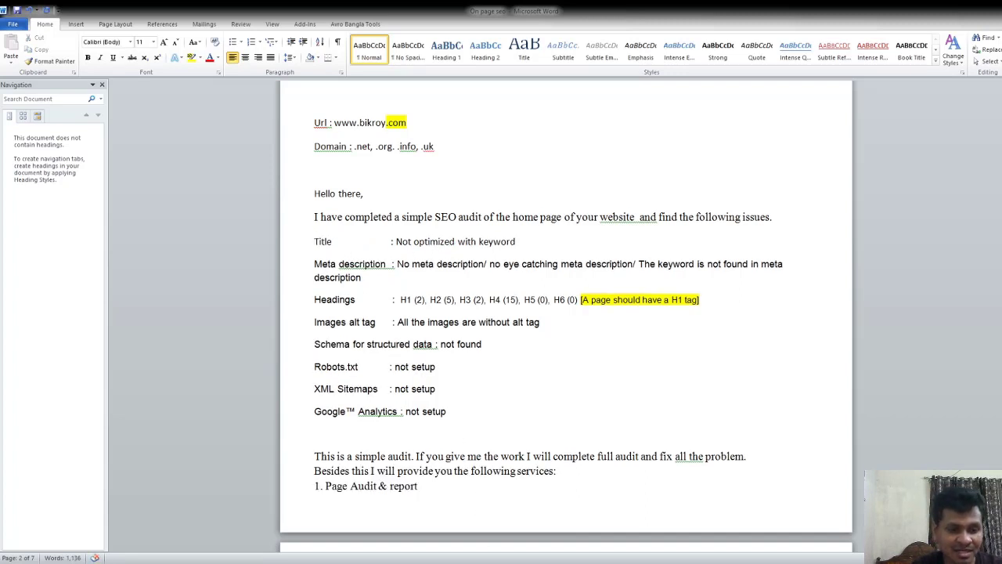
# Return to the SEOquake report in Chrome and check the Title row's text against the Listingor site
pyautogui.hotkey('alt', 'Tab')
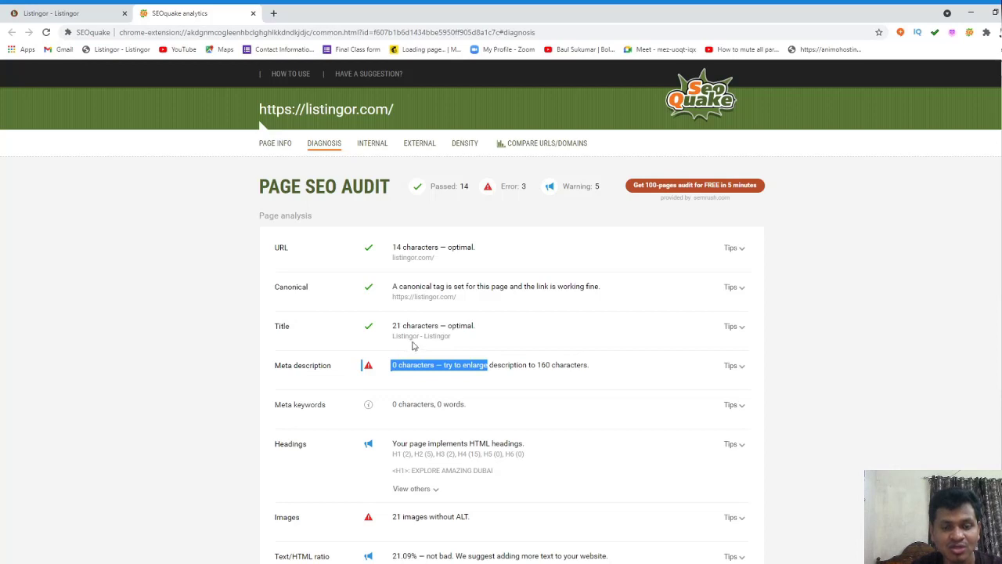
pyautogui.moveTo(390, 344); pyautogui.dragTo(451, 336)
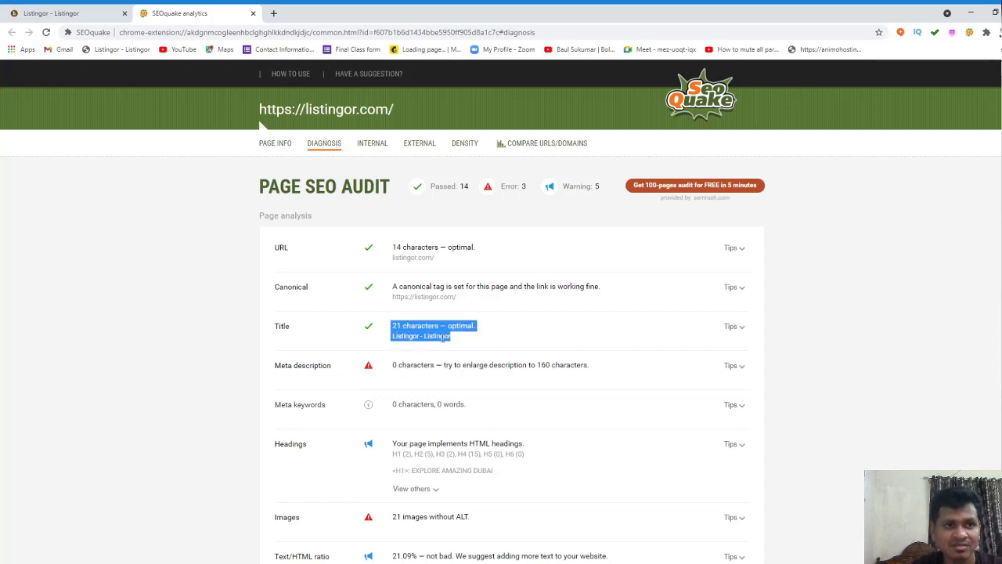
pyautogui.click(62, 13)
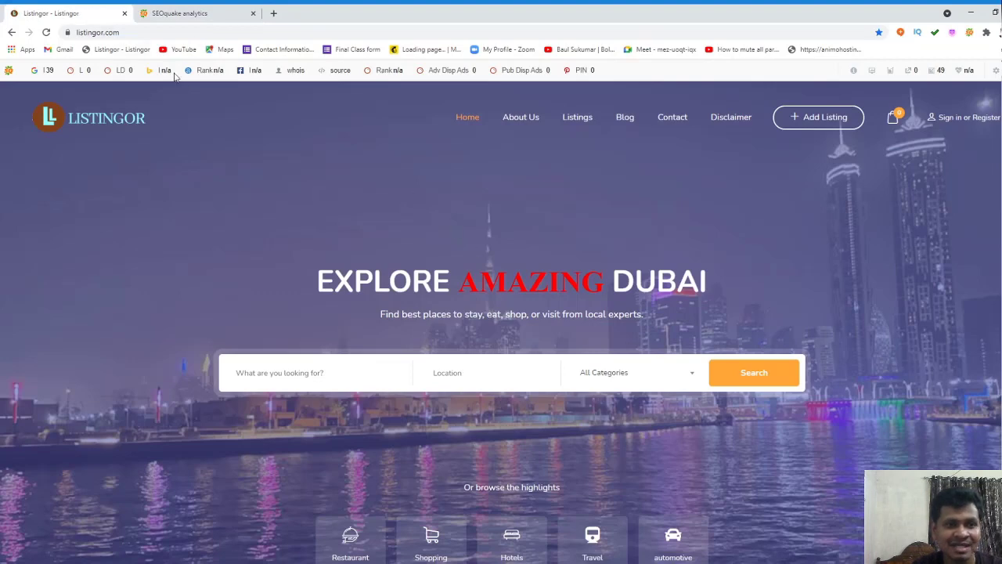
pyautogui.click(102, 32)
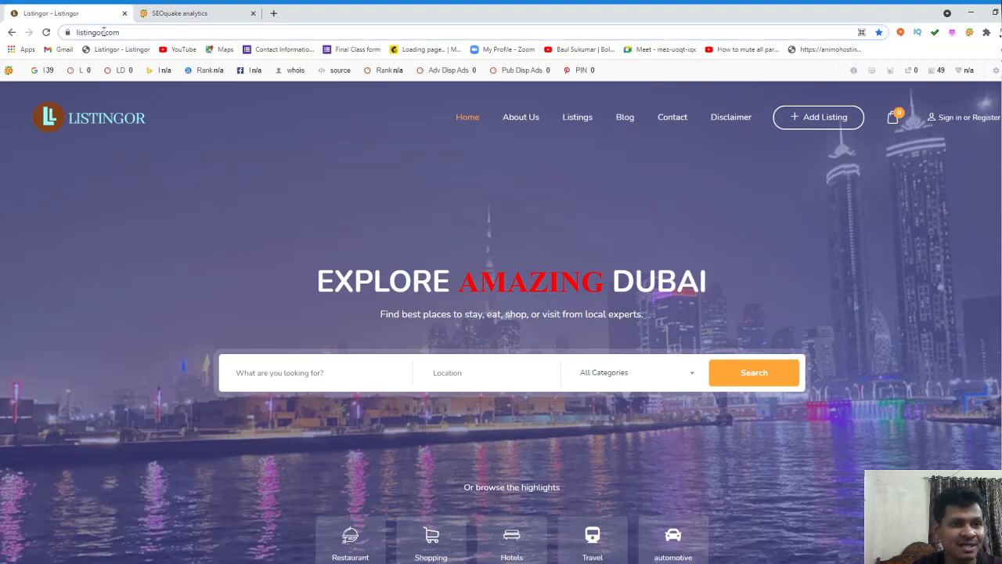
pyautogui.click(157, 13)
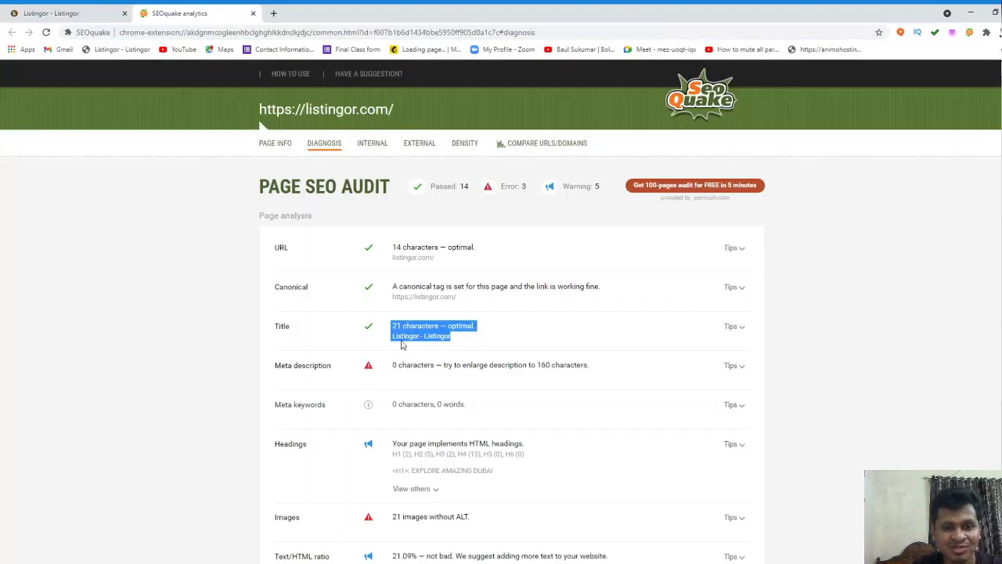
pyautogui.moveTo(392, 324)
pyautogui.mouseDown()
pyautogui.moveTo(394, 339)
pyautogui.moveTo(453, 338)
pyautogui.moveTo(393, 336)
pyautogui.mouseUp()
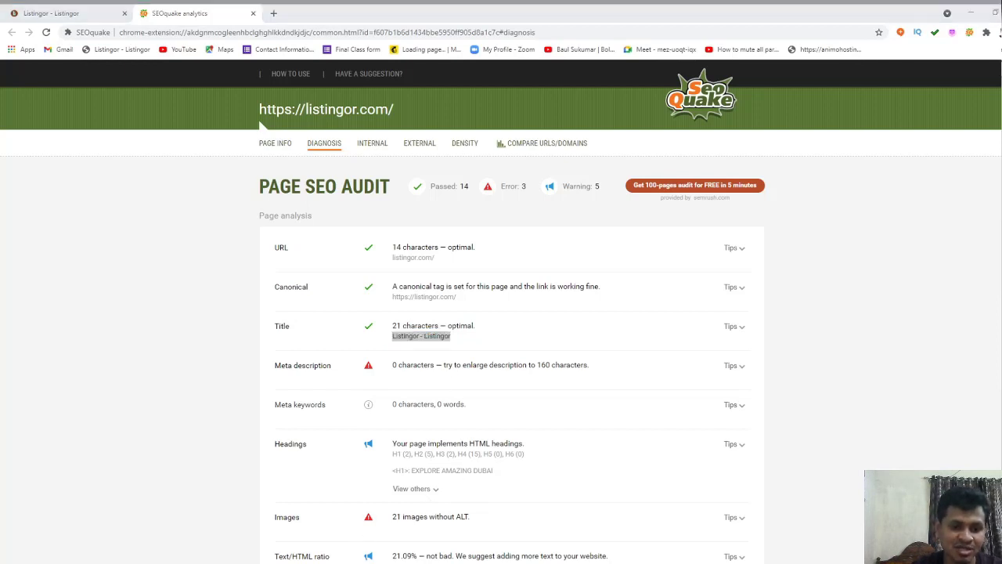
# In the Word audit message, shorten the Meta description entry to "No meta description", keeping Headings on its own line
pyautogui.hotkey('alt', 'Tab')
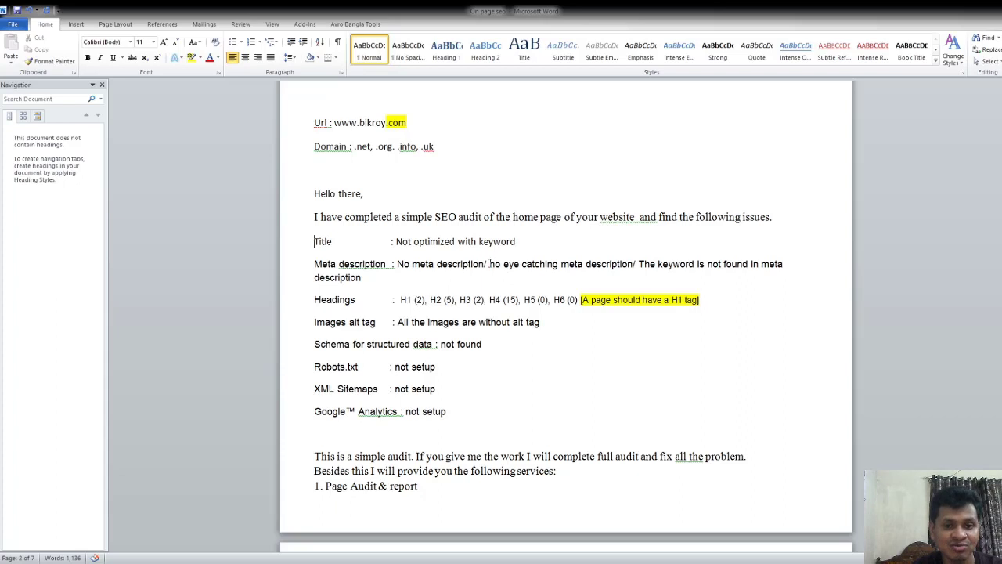
pyautogui.moveTo(483, 265); pyautogui.dragTo(505, 283)
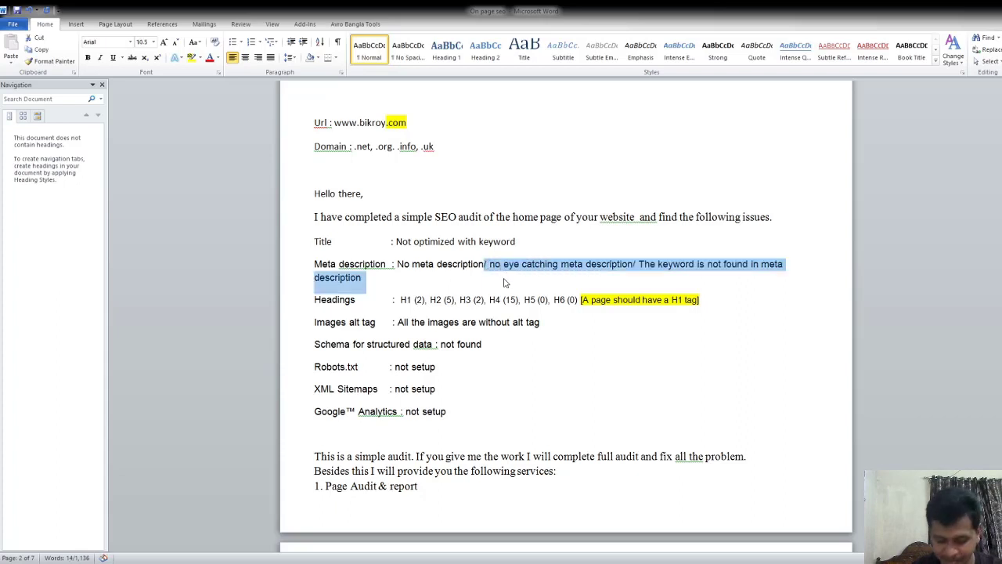
pyautogui.press('Delete')
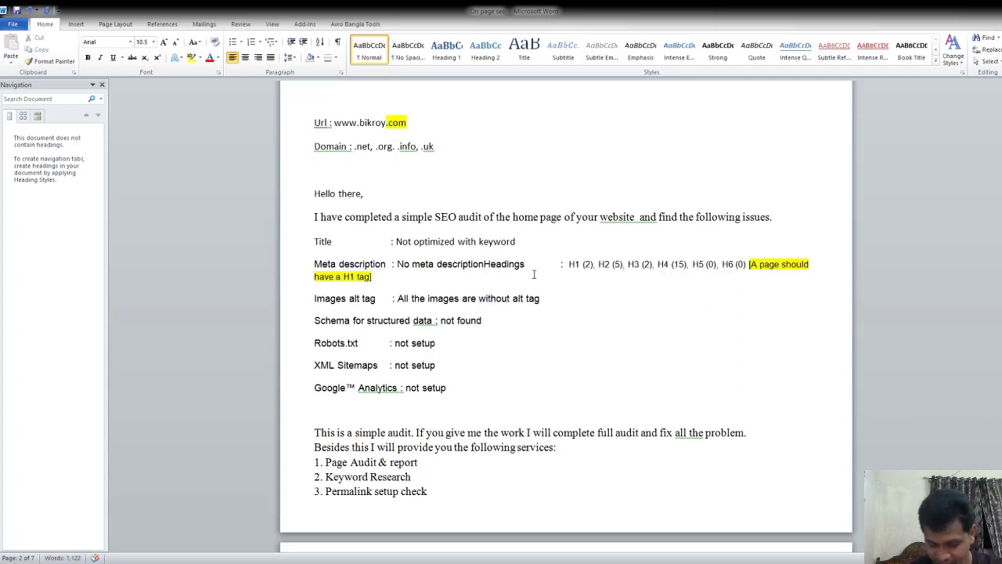
pyautogui.press('Return')
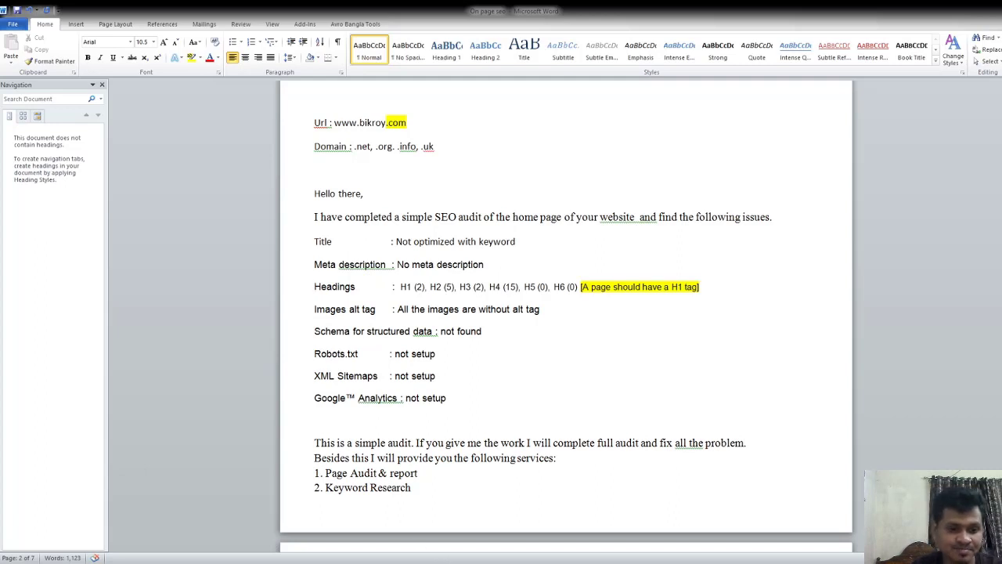
# Copy the H1 to H6 heading counts from the Headings row of the SEOquake report in Chrome
pyautogui.hotkey('alt', 'Tab')
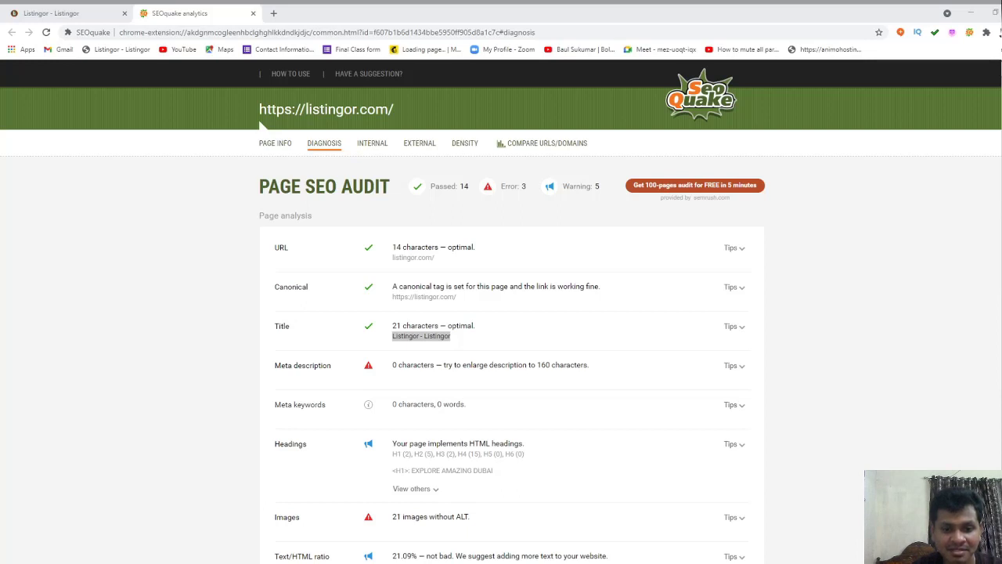
pyautogui.hotkey('alt', 'Tab')
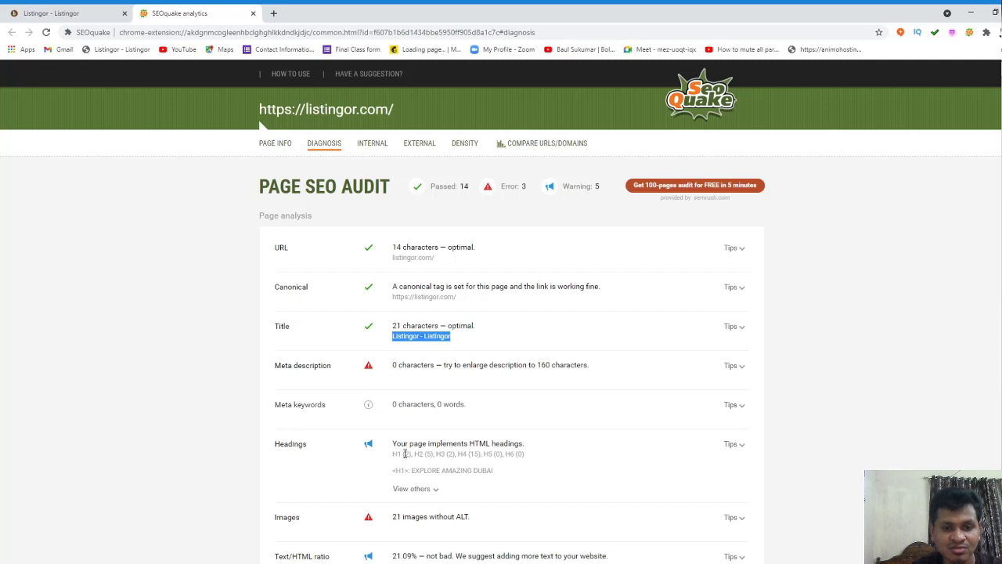
pyautogui.click(392, 461)
pyautogui.tripleClick(392, 461)
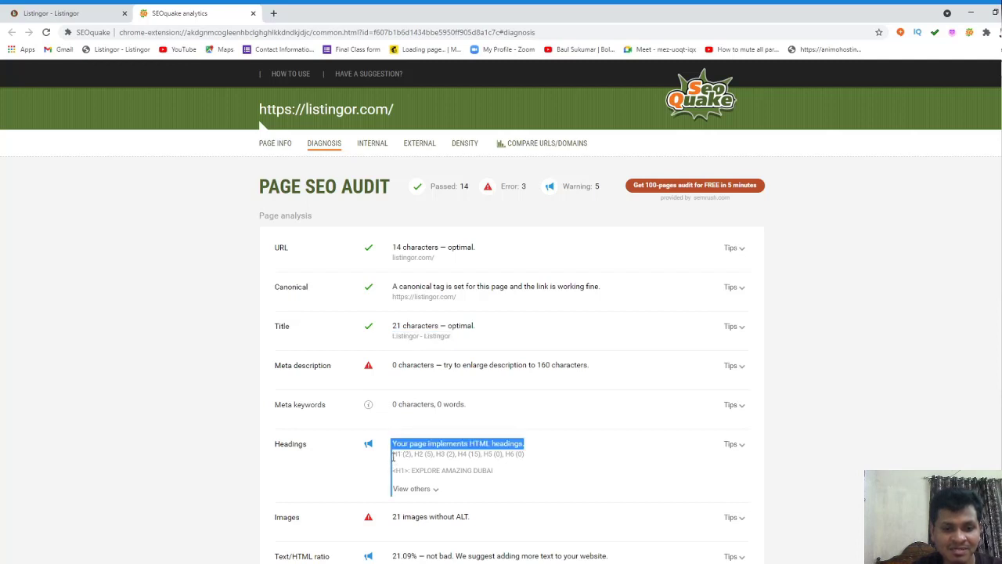
pyautogui.click(470, 462)
pyautogui.moveTo(523, 455); pyautogui.dragTo(396, 460)
pyautogui.hotkey('ctrl', 'c')
pyautogui.click(527, 460)
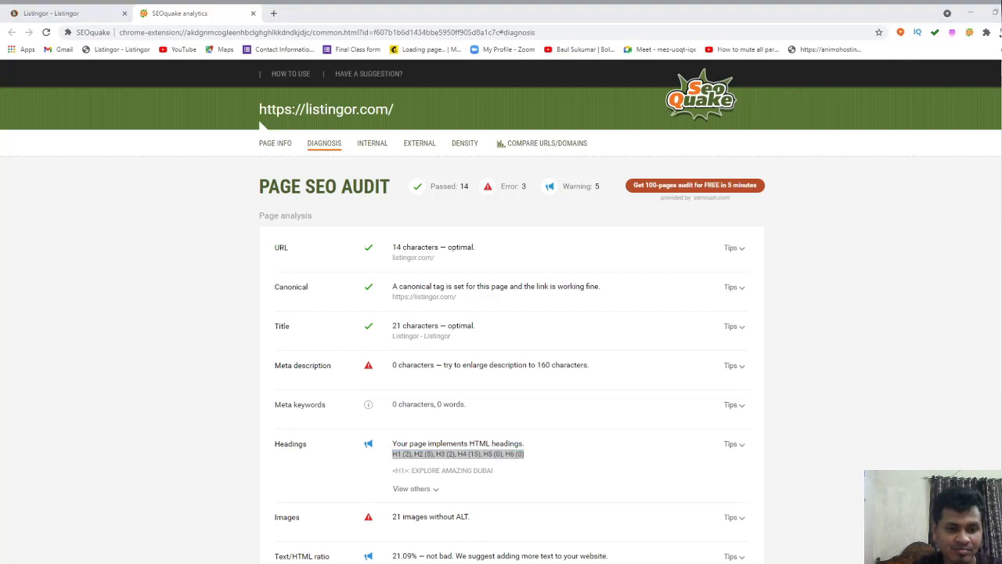
# Paste the copied H1 to H6 counts over the existing ones in the Word audit message's Headings line
pyautogui.hotkey('alt', 'Tab')
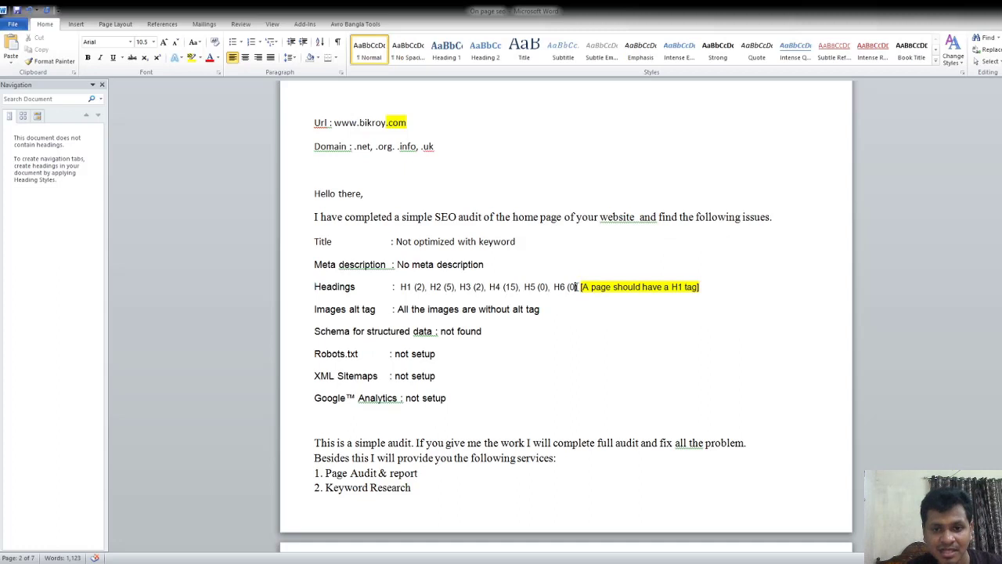
pyautogui.moveTo(576, 286); pyautogui.dragTo(404, 288)
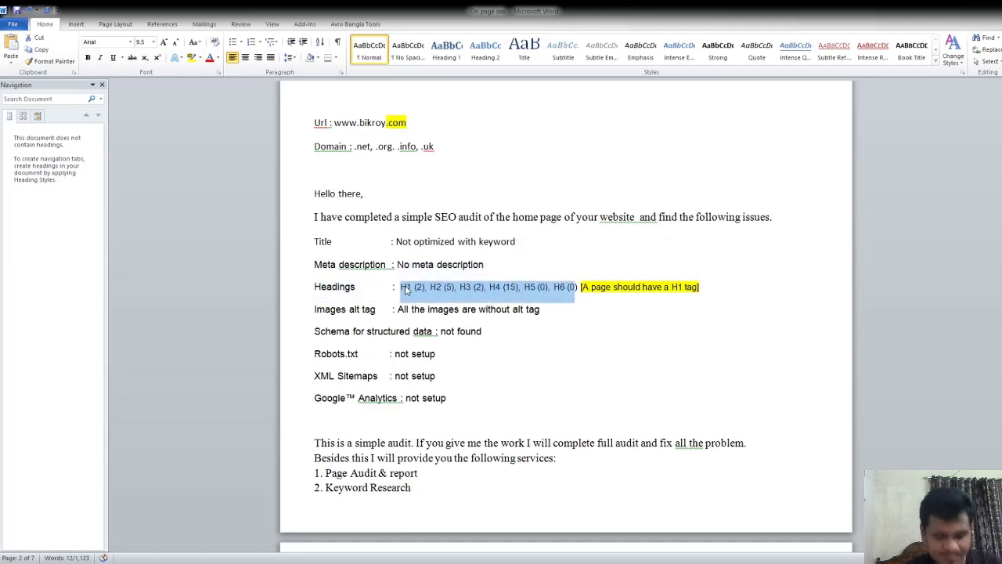
pyautogui.hotkey('ctrl', 'v')
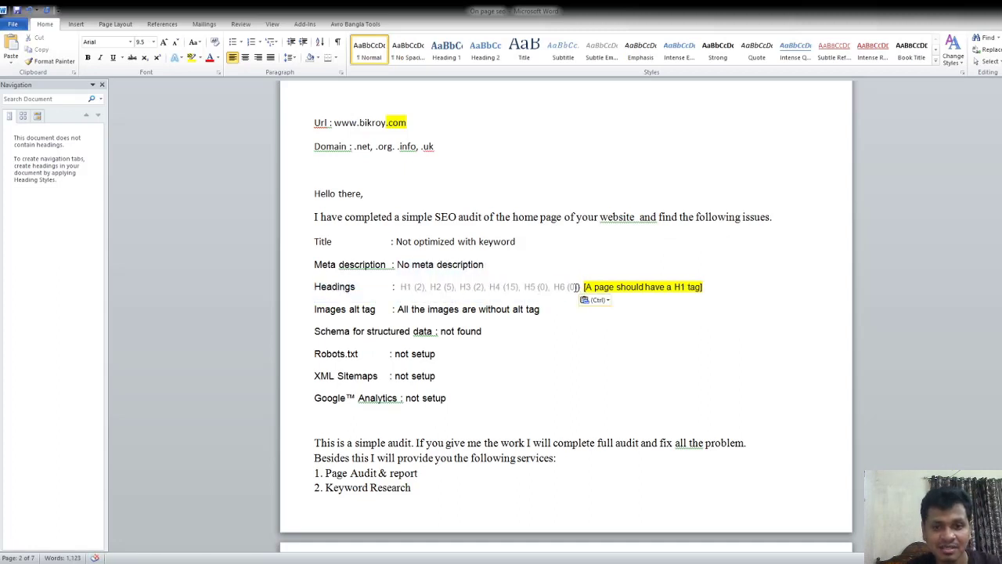
# Recolour the pasted H1 to H6 counts in the Headings line black and delete the extra closing parenthesis after H6 (0)
pyautogui.moveTo(576, 287); pyautogui.dragTo(401, 288)
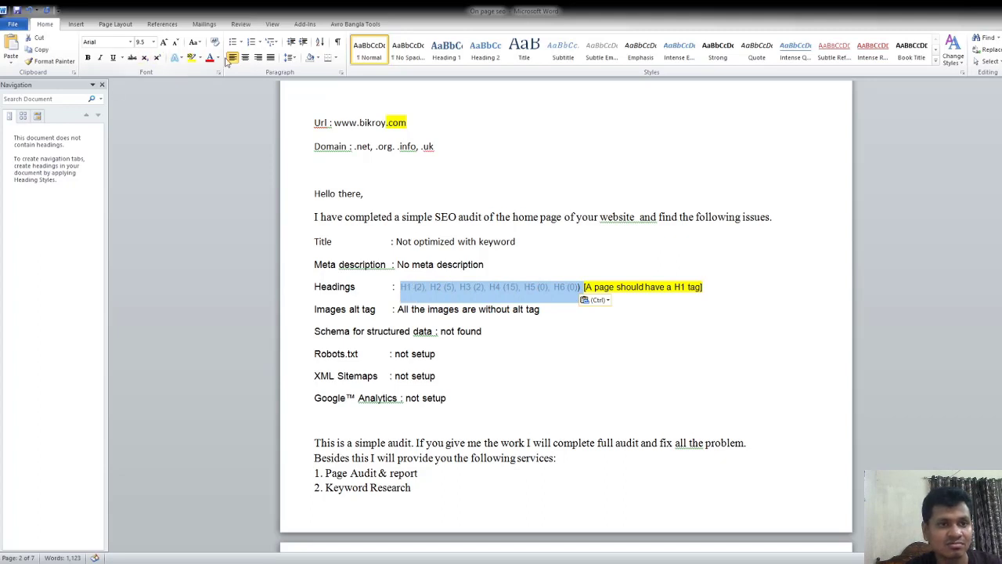
pyautogui.click(540, 287)
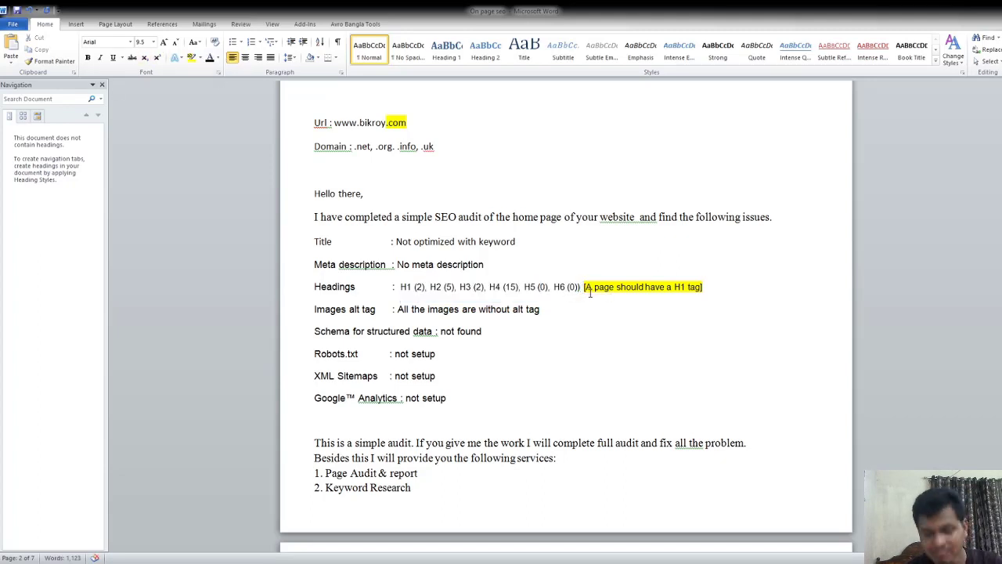
pyautogui.press('BackSpace')
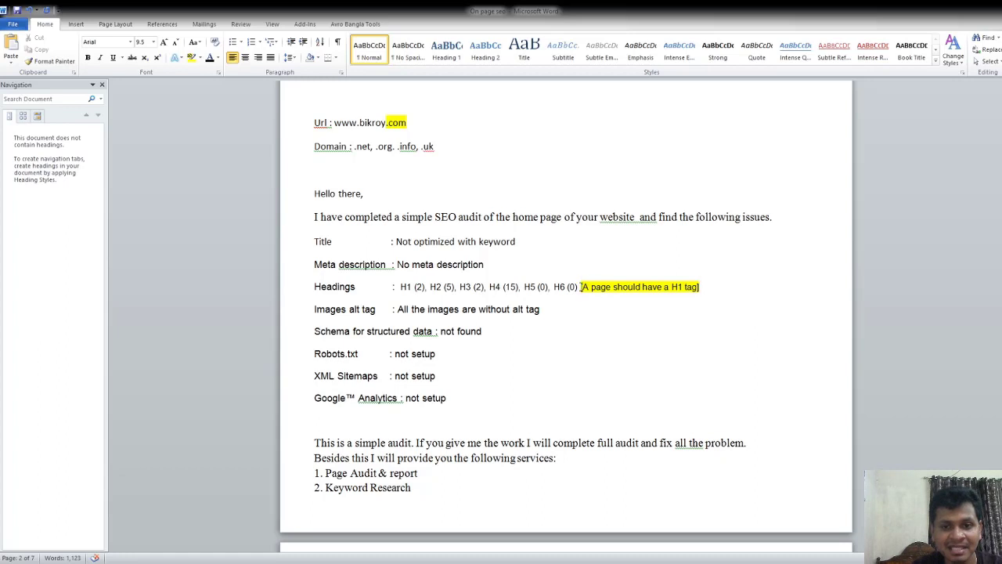
# Review the highlighted H1 tag note and the Images alt tag and Schema for structured data entries in the audit message
pyautogui.moveTo(580, 287); pyautogui.dragTo(699, 287)
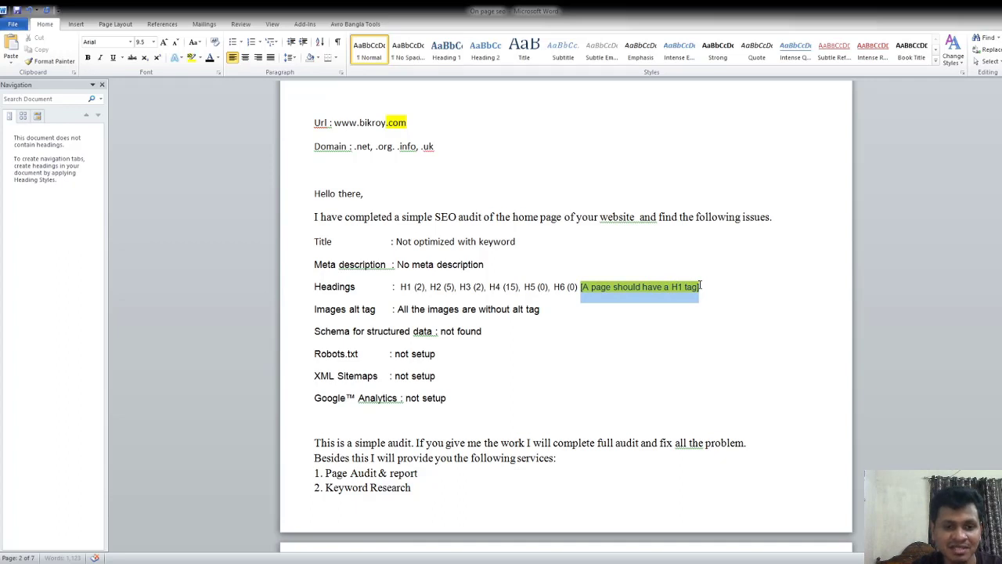
pyautogui.click(540, 312)
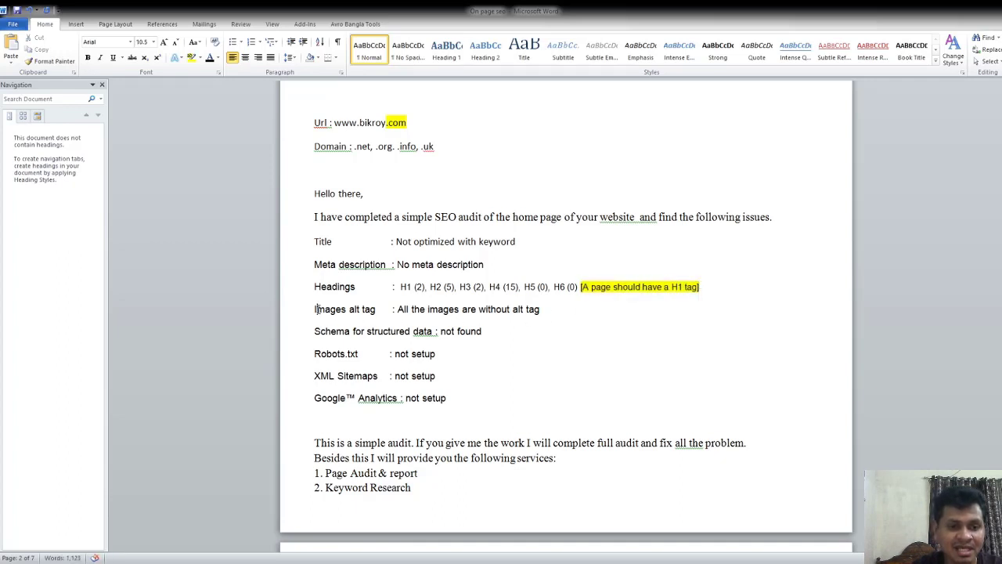
pyautogui.moveTo(317, 309); pyautogui.dragTo(376, 310)
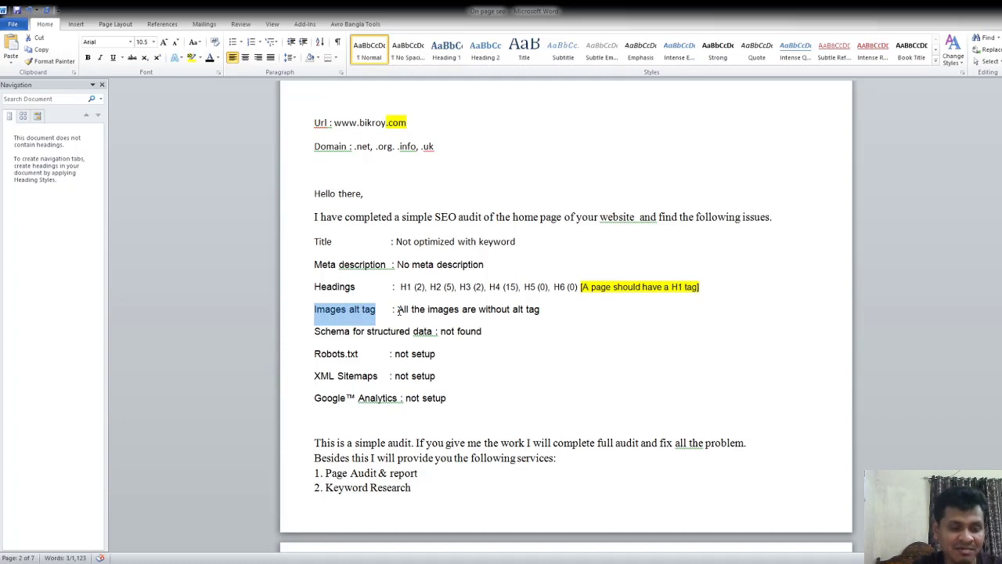
pyautogui.moveTo(400, 311); pyautogui.dragTo(531, 313)
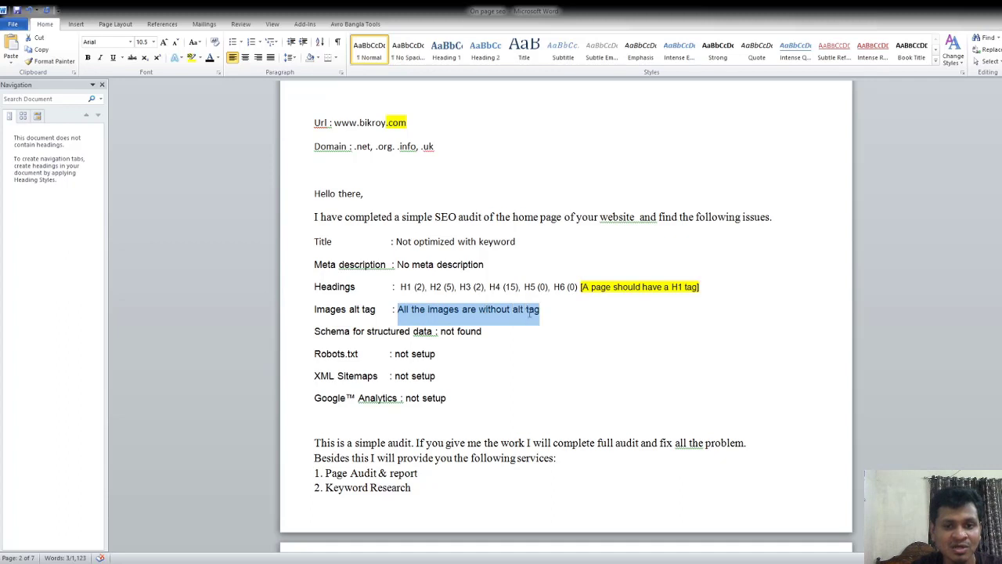
pyautogui.click(531, 313)
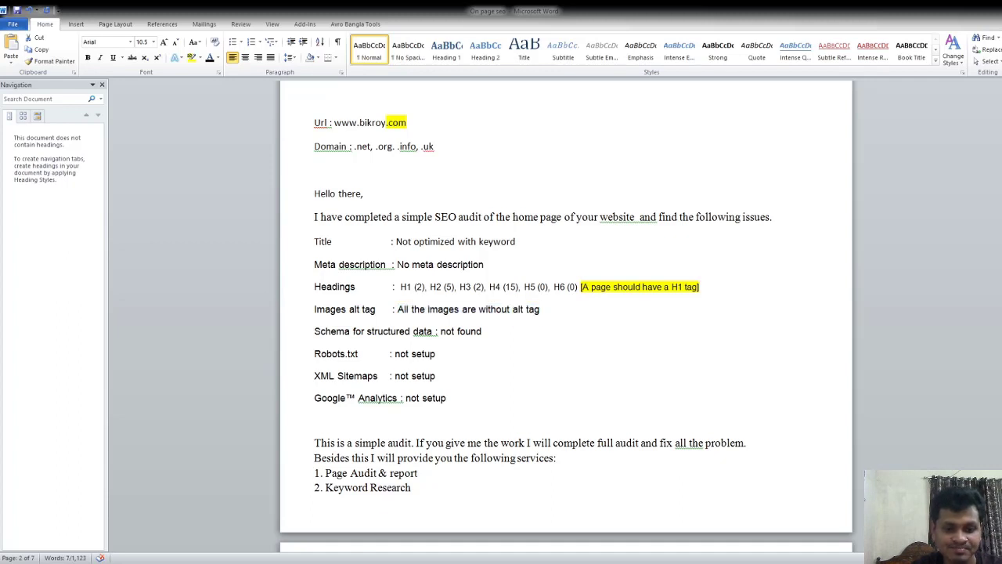
pyautogui.moveTo(397, 310); pyautogui.dragTo(539, 309)
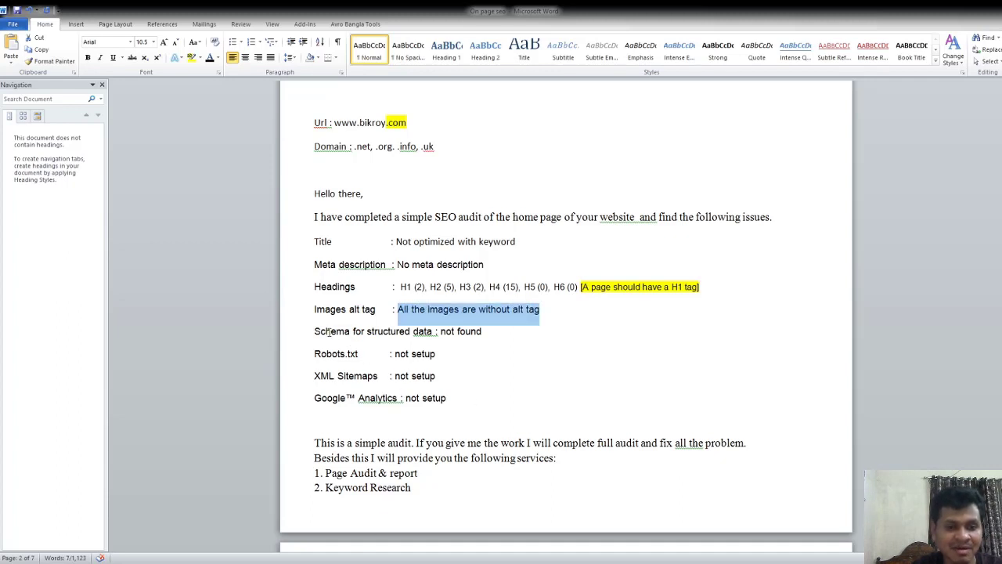
pyautogui.moveTo(328, 332); pyautogui.dragTo(412, 332)
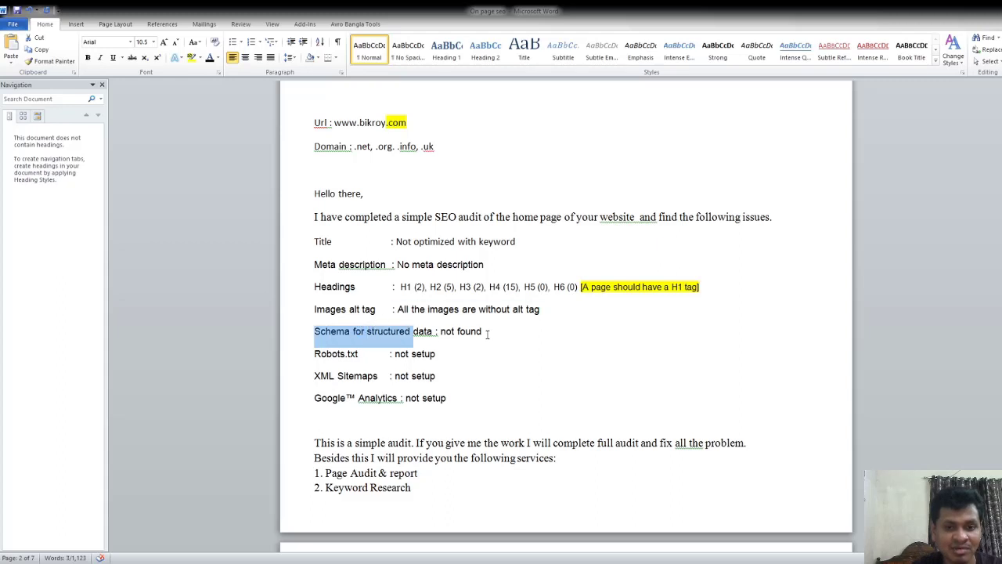
pyautogui.moveTo(487, 335); pyautogui.dragTo(452, 337)
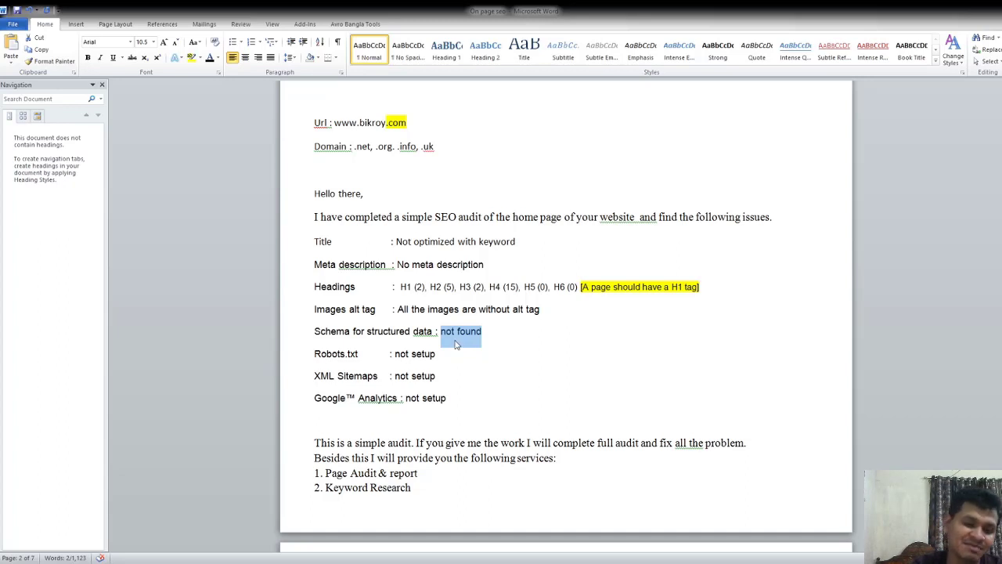
pyautogui.click(494, 339)
pyautogui.moveTo(491, 332); pyautogui.dragTo(447, 331)
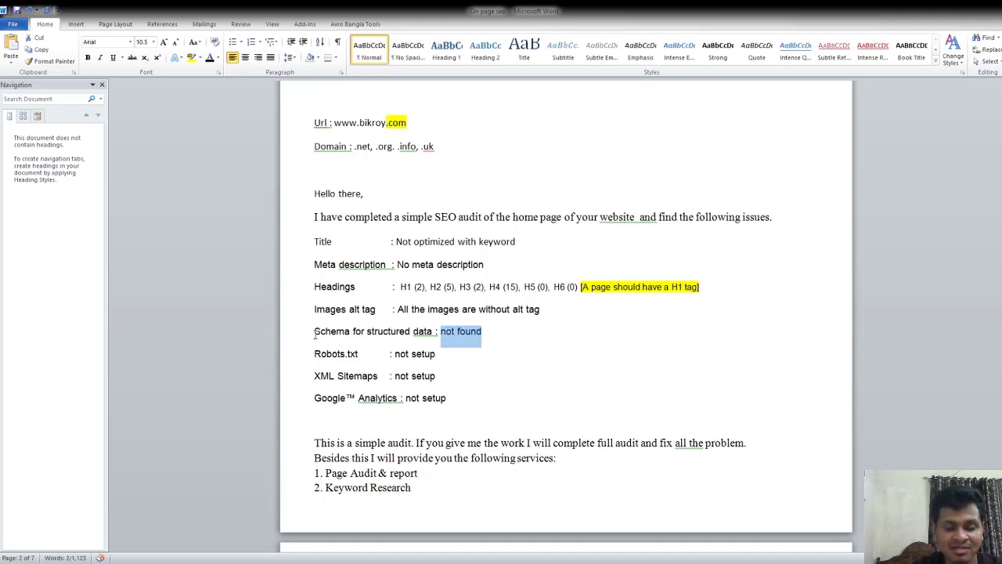
pyautogui.moveTo(315, 332); pyautogui.dragTo(340, 331)
pyautogui.moveTo(486, 332); pyautogui.dragTo(449, 332)
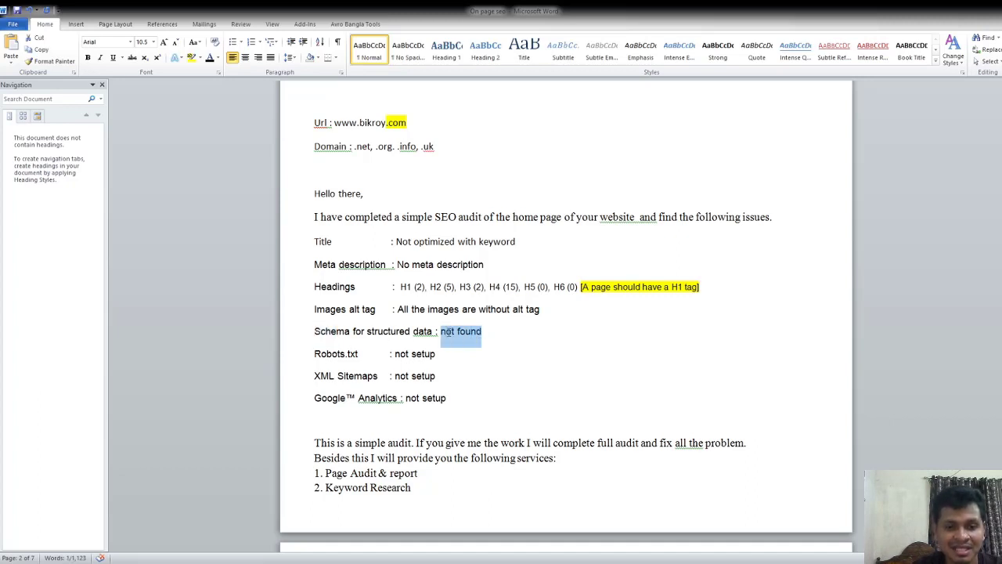
# Review the Robots.txt, XML Sitemaps and Google Analytics entries in the audit message
pyautogui.click(315, 356)
pyautogui.moveTo(436, 353); pyautogui.dragTo(394, 354)
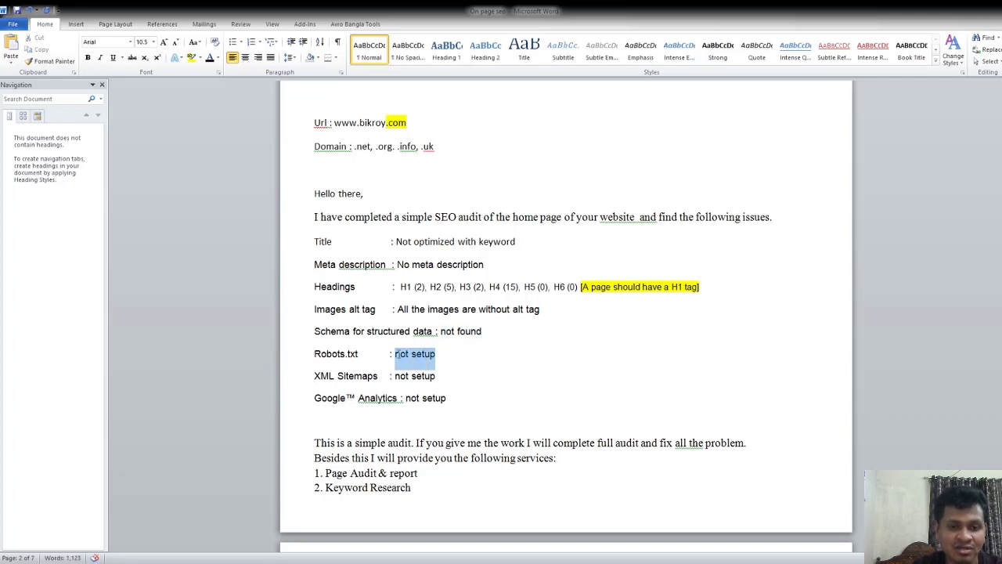
pyautogui.moveTo(315, 375)
pyautogui.mouseDown()
pyautogui.moveTo(379, 376)
pyautogui.moveTo(338, 377)
pyautogui.moveTo(328, 362)
pyautogui.mouseUp()
pyautogui.click(438, 377)
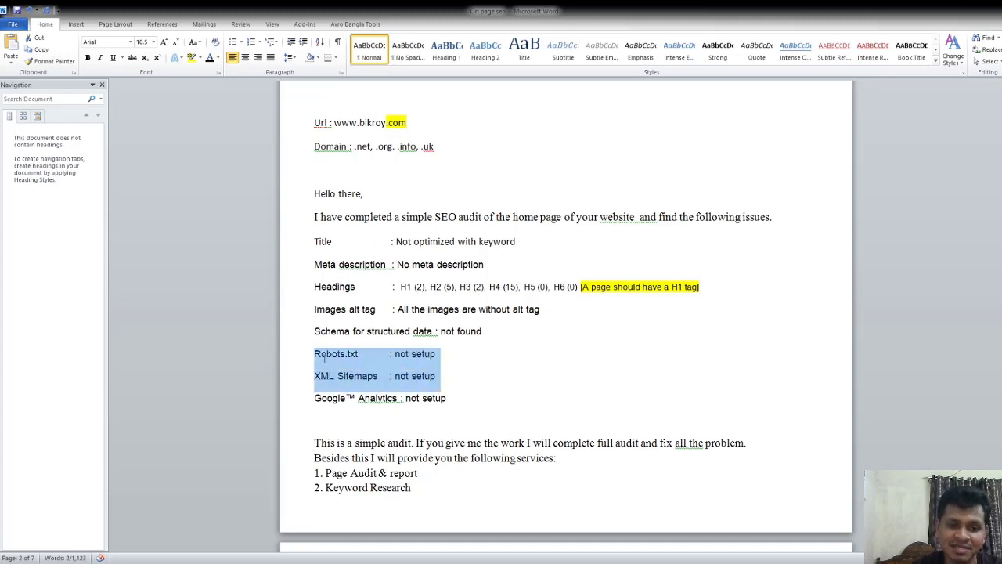
pyautogui.click(438, 376)
pyautogui.moveTo(438, 376); pyautogui.dragTo(314, 354)
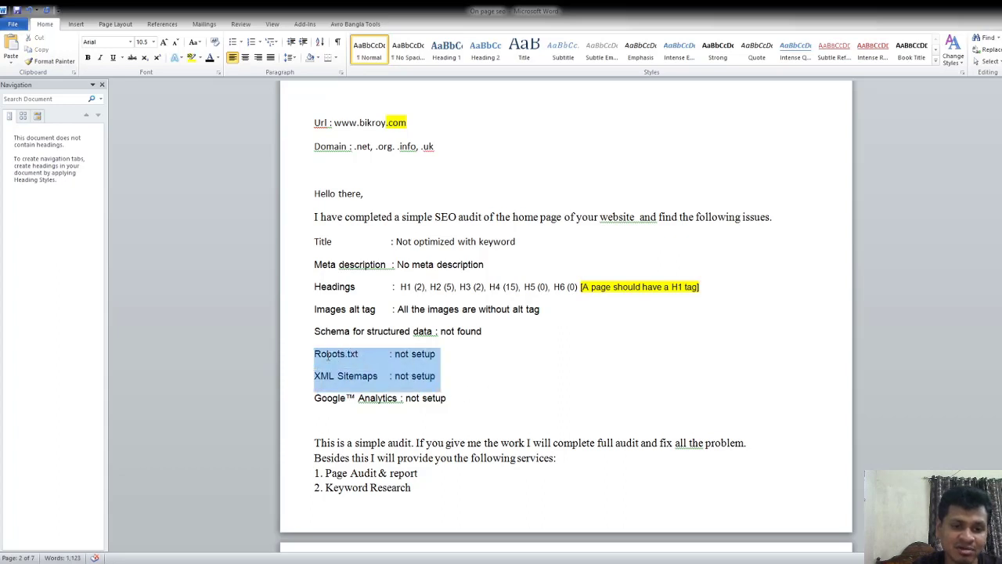
pyautogui.click(442, 378)
pyautogui.moveTo(444, 378); pyautogui.dragTo(315, 354)
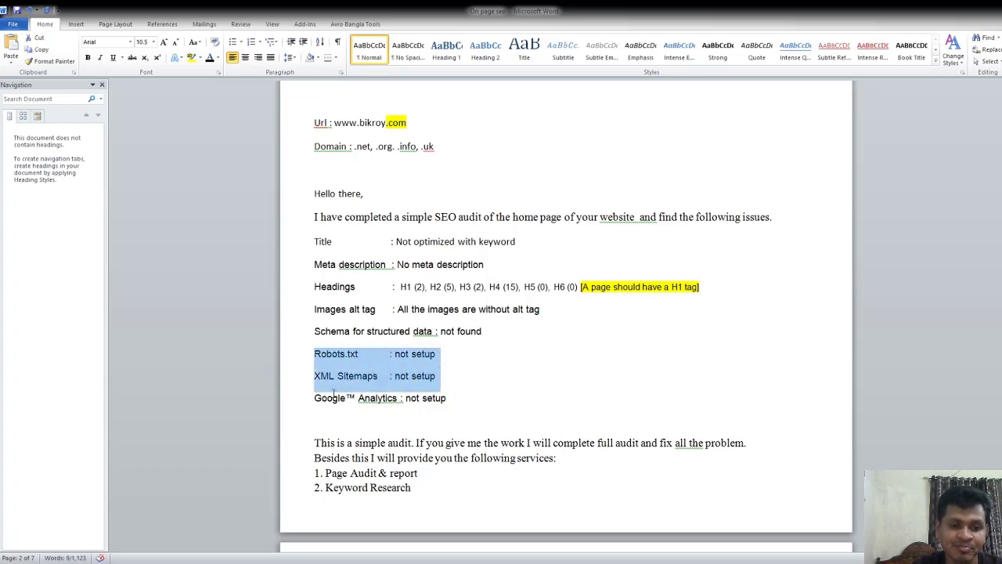
pyautogui.moveTo(315, 399); pyautogui.dragTo(405, 397)
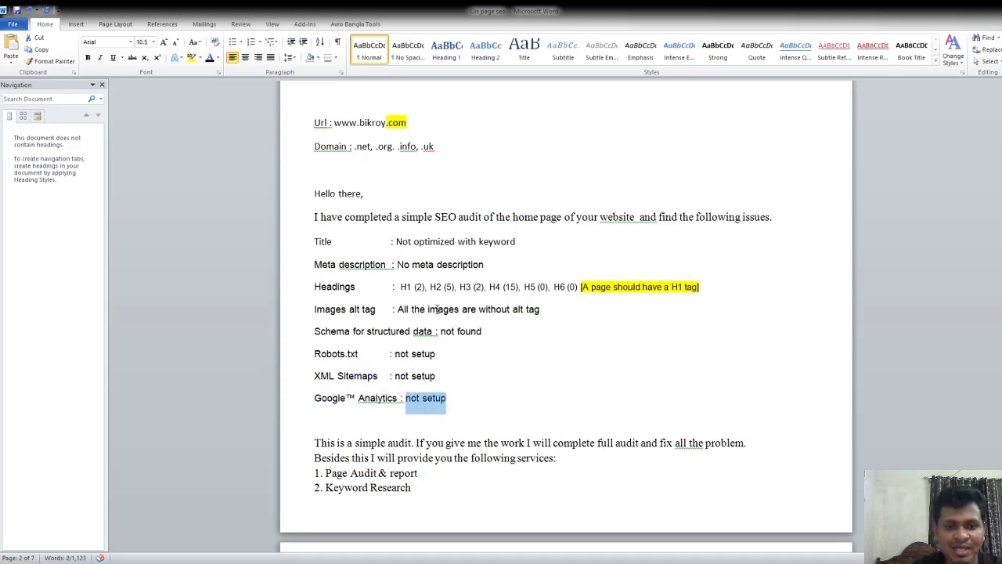
# Examine the complete issue list of the audit message, from the Title entry to Google Analytics
pyautogui.moveTo(458, 401); pyautogui.dragTo(314, 247)
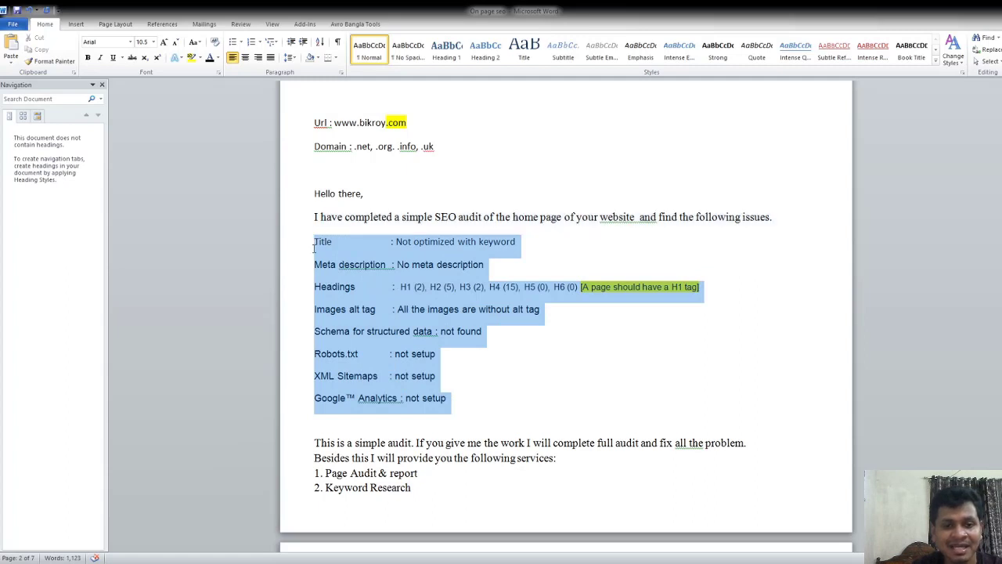
pyautogui.click(423, 344)
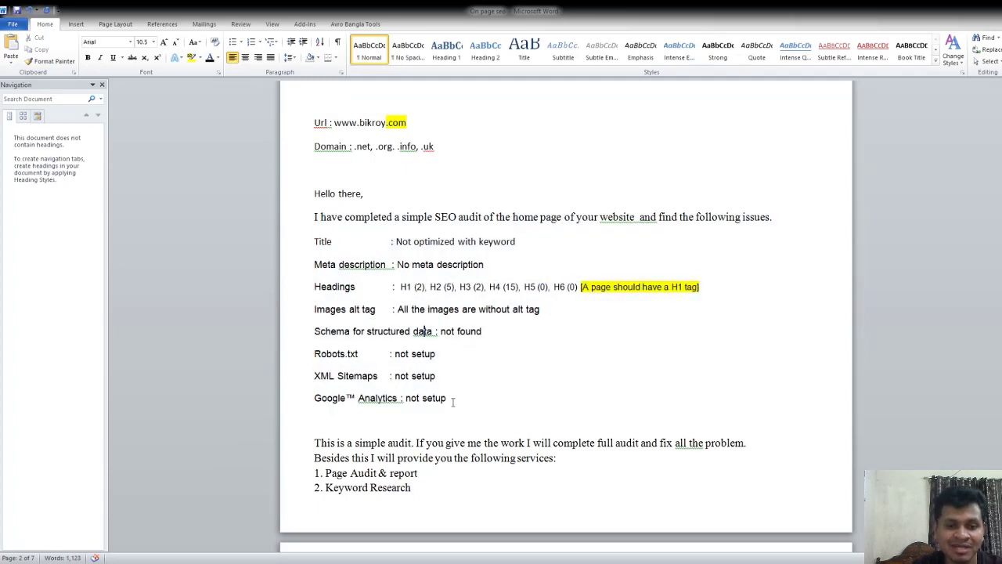
pyautogui.moveTo(452, 402); pyautogui.dragTo(318, 246)
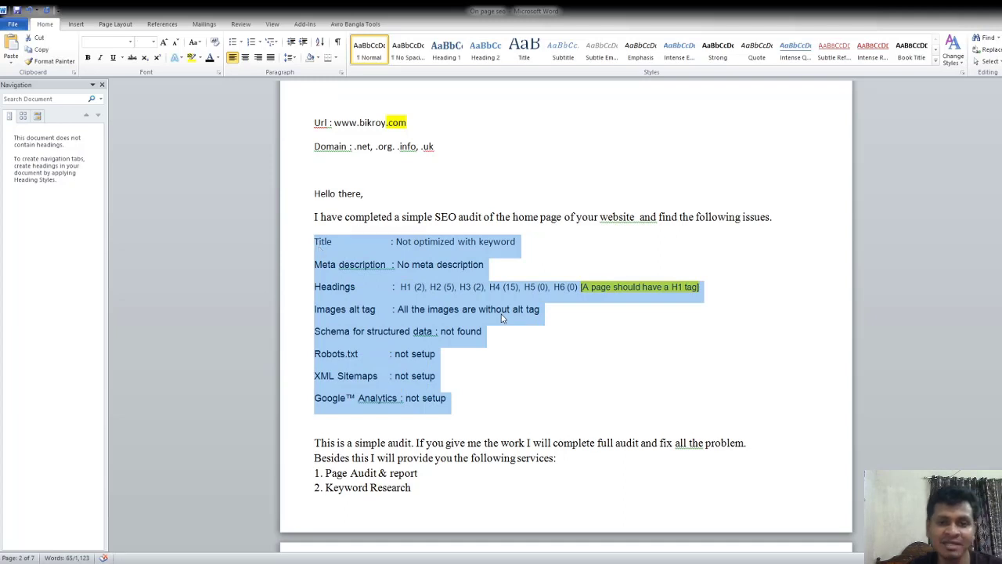
pyautogui.click(447, 399)
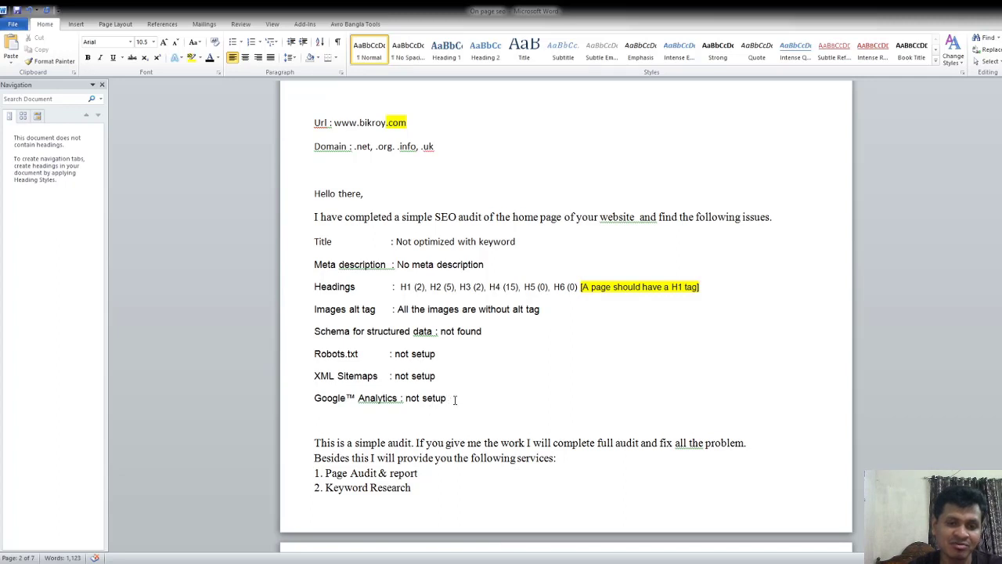
pyautogui.moveTo(456, 399); pyautogui.dragTo(318, 244)
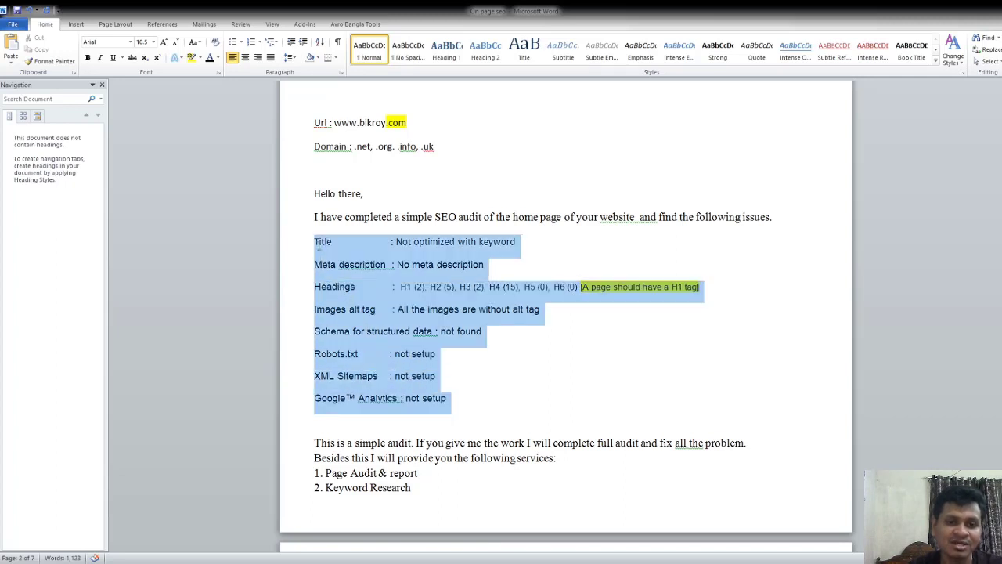
pyautogui.moveTo(395, 242); pyautogui.dragTo(314, 242)
pyautogui.click(354, 310)
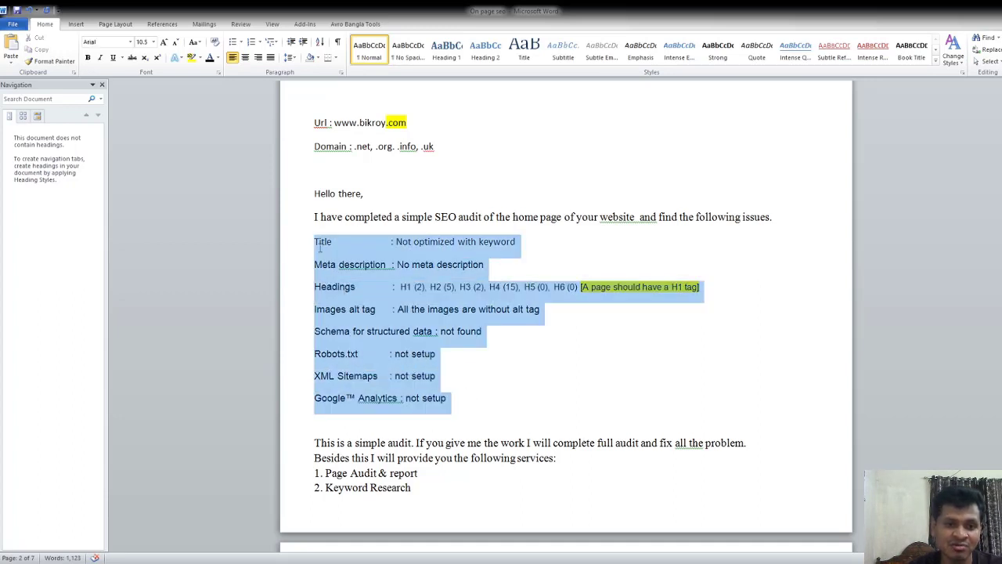
pyautogui.click(450, 332)
# Read through the message's greeting, introductory sentence, issue list and the paragraph offering the full audit
pyautogui.moveTo(313, 193); pyautogui.dragTo(367, 195)
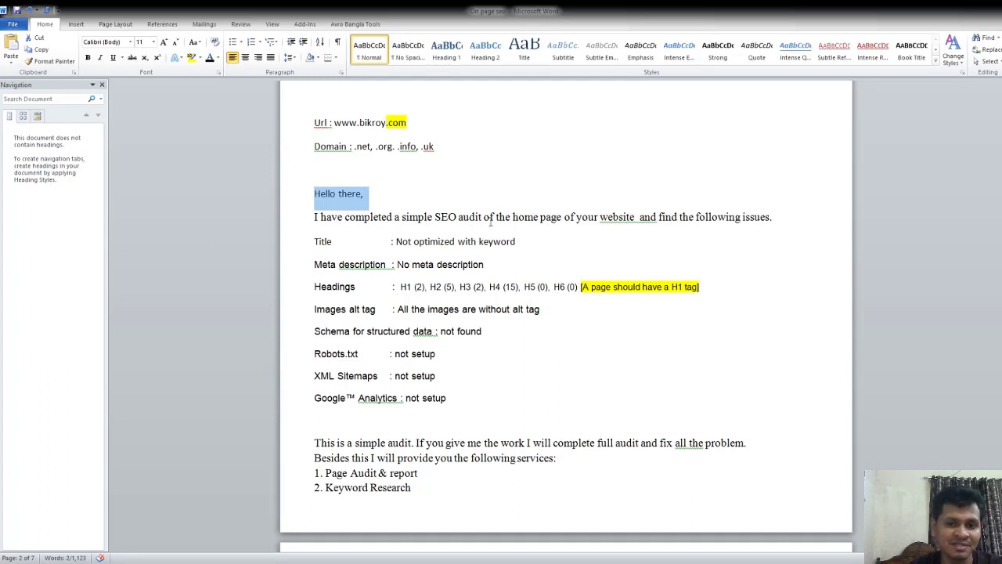
pyautogui.moveTo(576, 219); pyautogui.dragTo(620, 219)
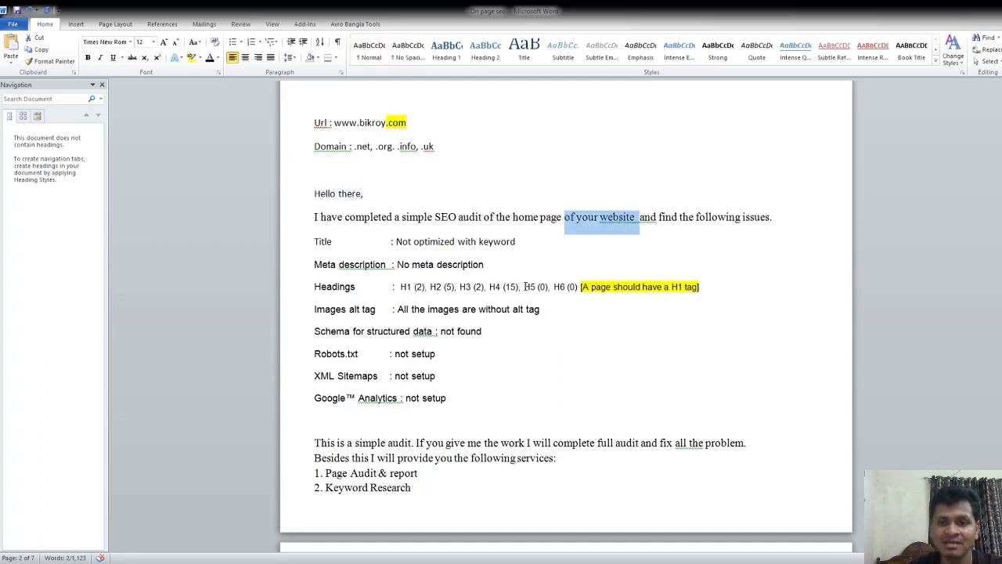
pyautogui.moveTo(316, 244); pyautogui.dragTo(472, 396)
pyautogui.scroll(-3, 548, 391)
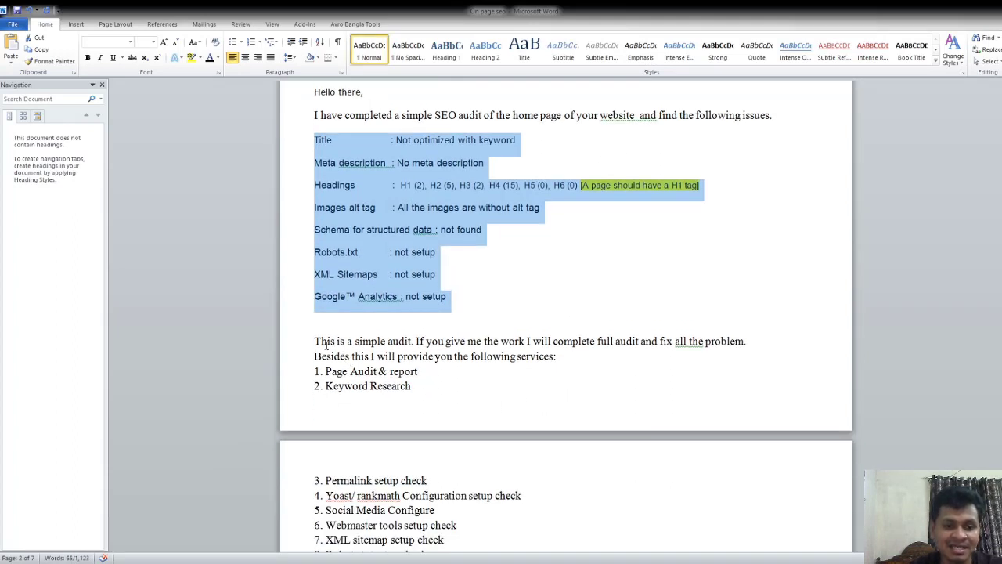
pyautogui.moveTo(322, 342); pyautogui.dragTo(556, 356)
pyautogui.scroll(2, 366, 292)
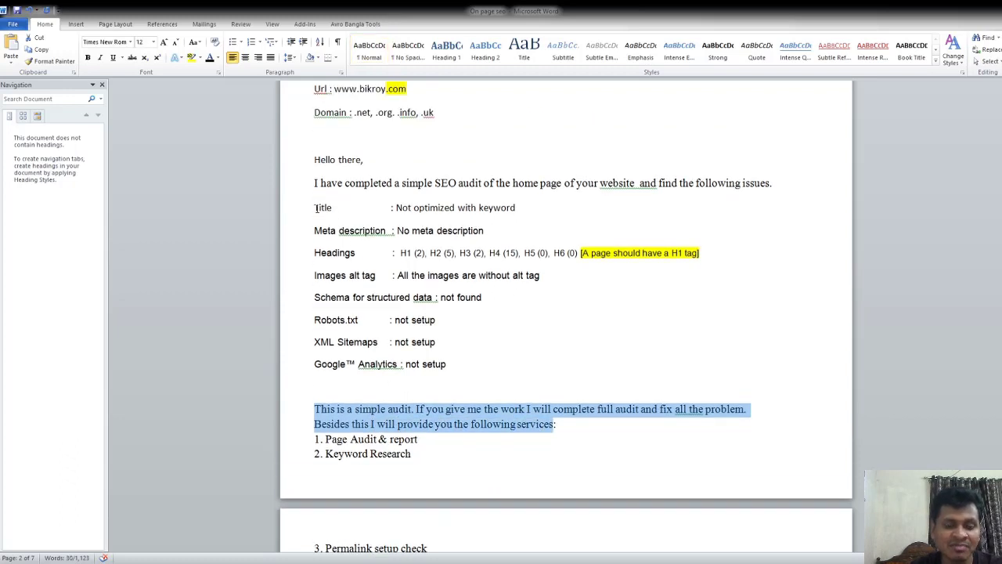
# Compare the issue list with the offered services, from Page Audit & report through item 15 on schema
pyautogui.moveTo(314, 207); pyautogui.dragTo(459, 359)
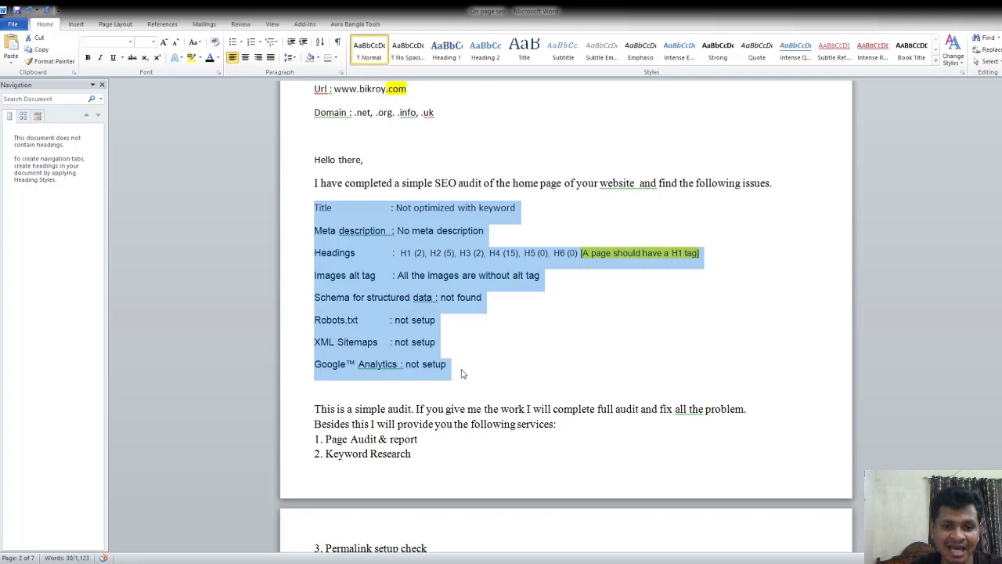
pyautogui.scroll(-3, 461, 370)
pyautogui.scroll(-3, 385, 337)
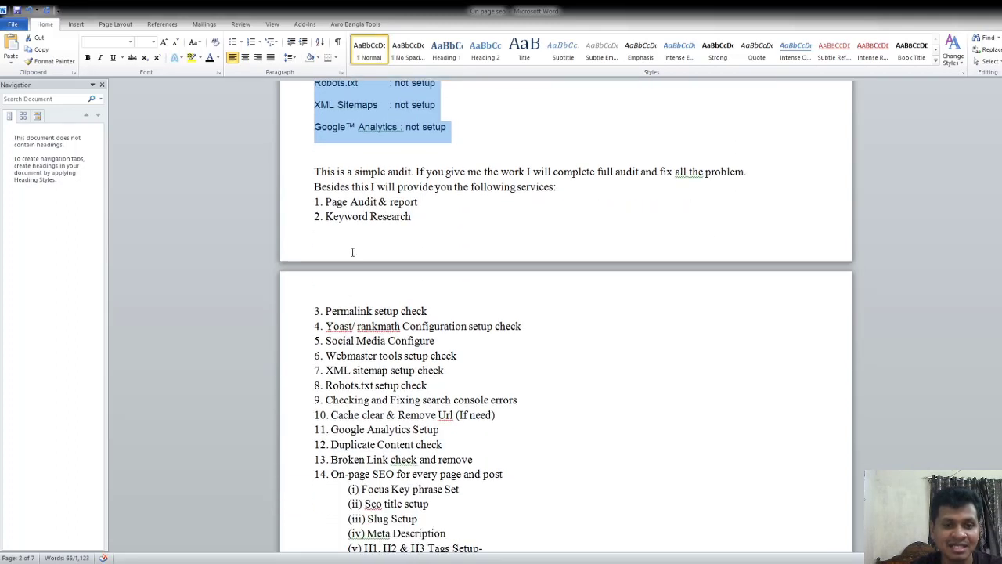
pyautogui.moveTo(334, 202)
pyautogui.mouseDown()
pyautogui.moveTo(423, 204)
pyautogui.moveTo(334, 201)
pyautogui.mouseUp()
pyautogui.click(427, 201)
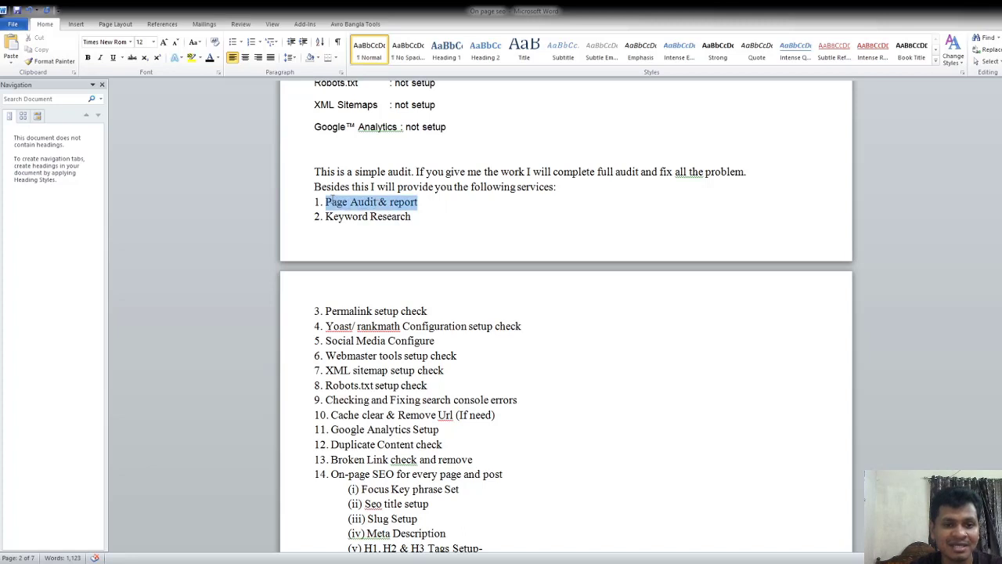
pyautogui.scroll(5, 337, 208)
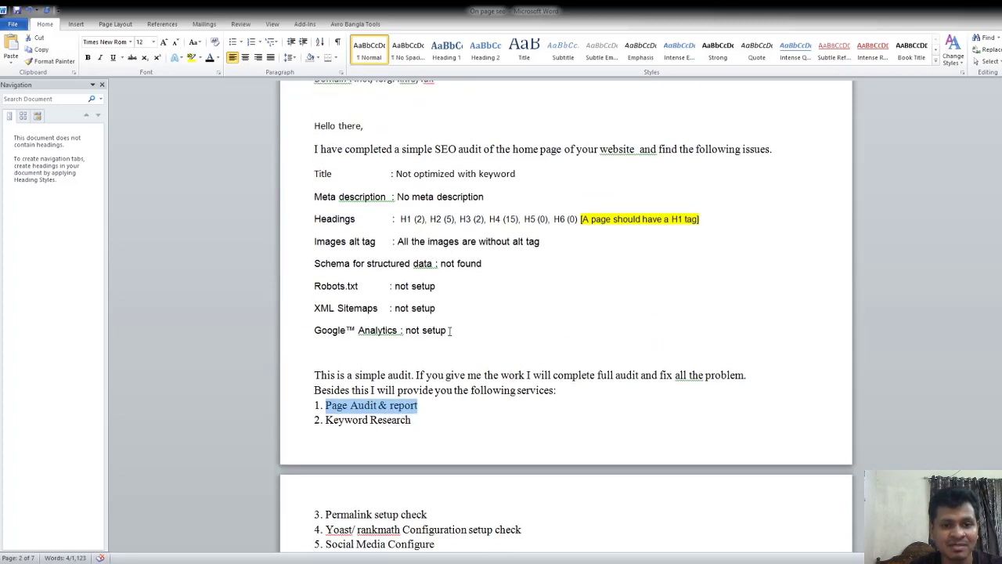
pyautogui.moveTo(450, 330); pyautogui.dragTo(321, 183)
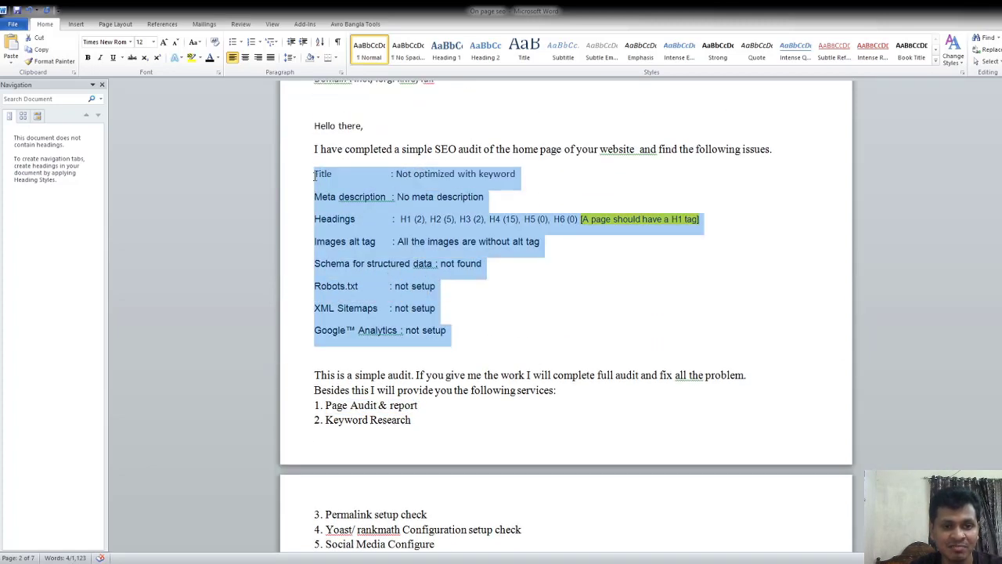
pyautogui.scroll(-4, 422, 278)
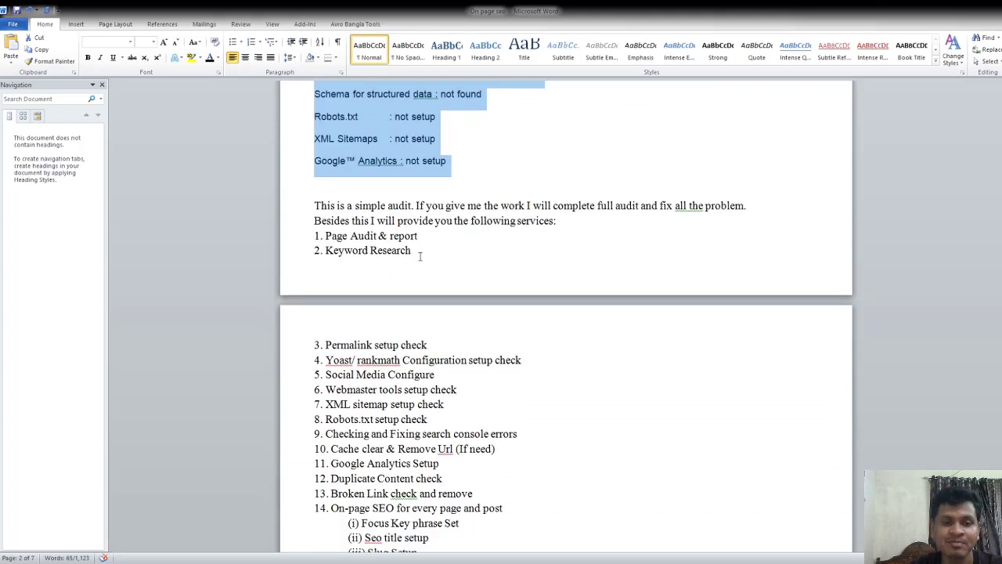
pyautogui.moveTo(420, 256); pyautogui.dragTo(532, 450)
pyautogui.scroll(-3, 321, 239)
pyautogui.scroll(-3, 407, 353)
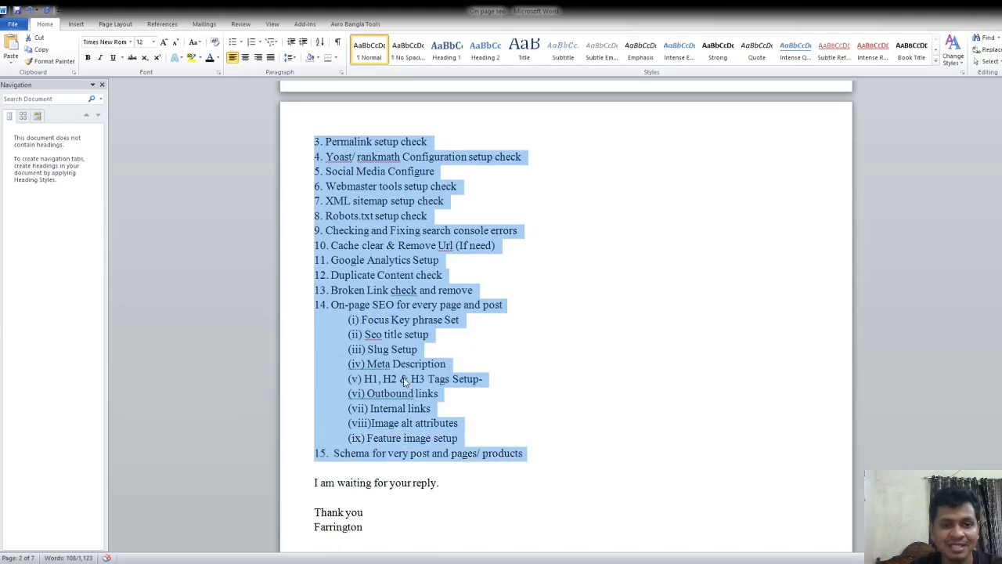
# Review the offered services from Permalink setup check through item 15 on schema
pyautogui.scroll(5, 403, 382)
pyautogui.scroll(-3, 403, 382)
pyautogui.click(350, 291)
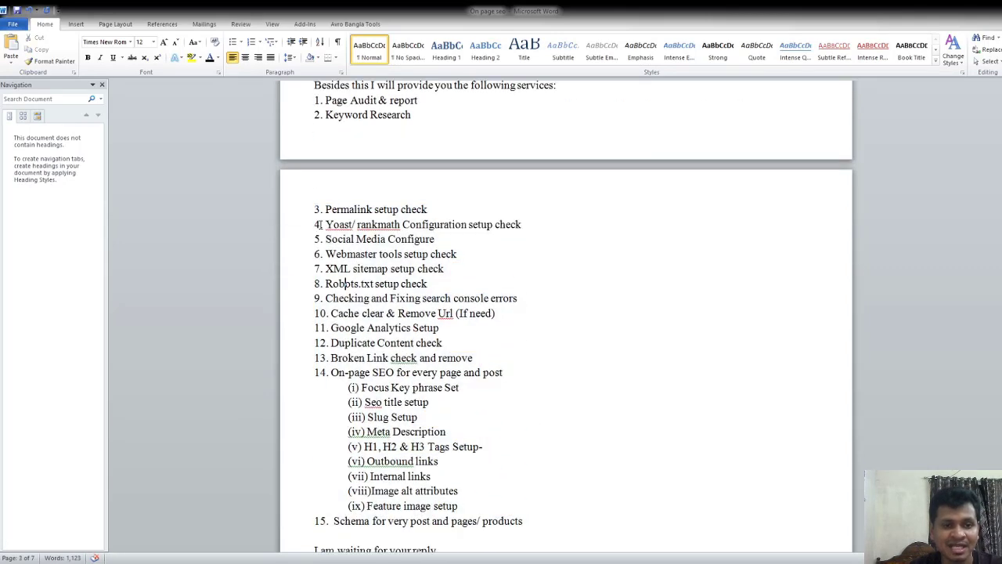
pyautogui.moveTo(314, 209); pyautogui.dragTo(537, 451)
pyautogui.scroll(-2, 439, 342)
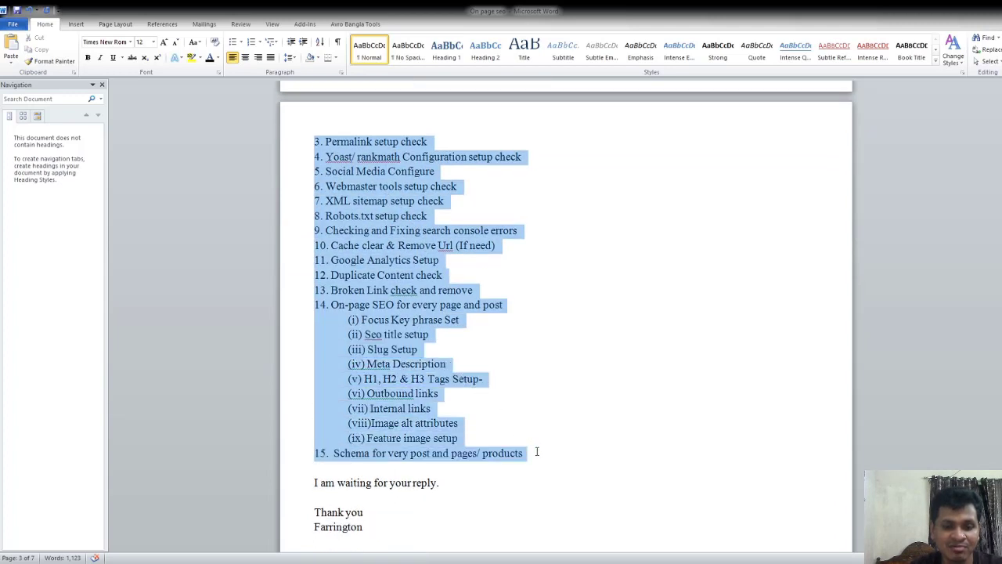
pyautogui.click(378, 305)
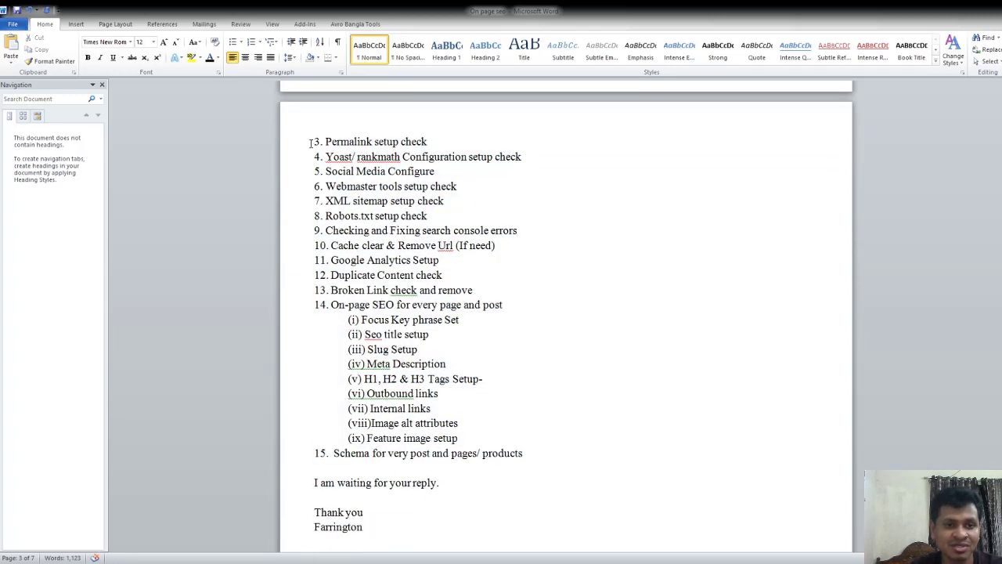
pyautogui.moveTo(314, 140); pyautogui.dragTo(529, 458)
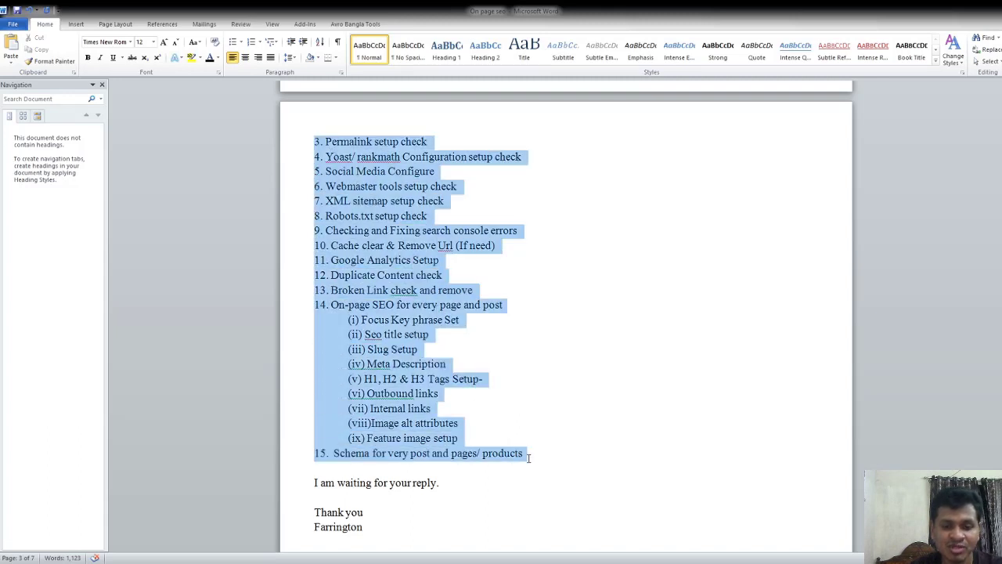
pyautogui.click(407, 305)
pyautogui.scroll(1, 443, 313)
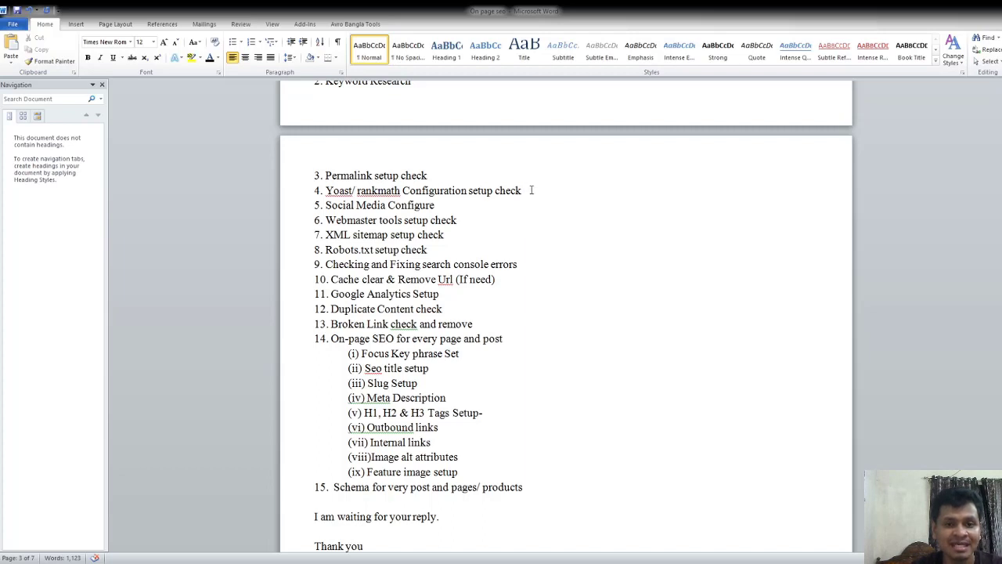
# Shorten service item 4 to "Yoast Configuration setup" by deleting "check" and "/ rankmath"
pyautogui.moveTo(529, 191); pyautogui.dragTo(495, 190)
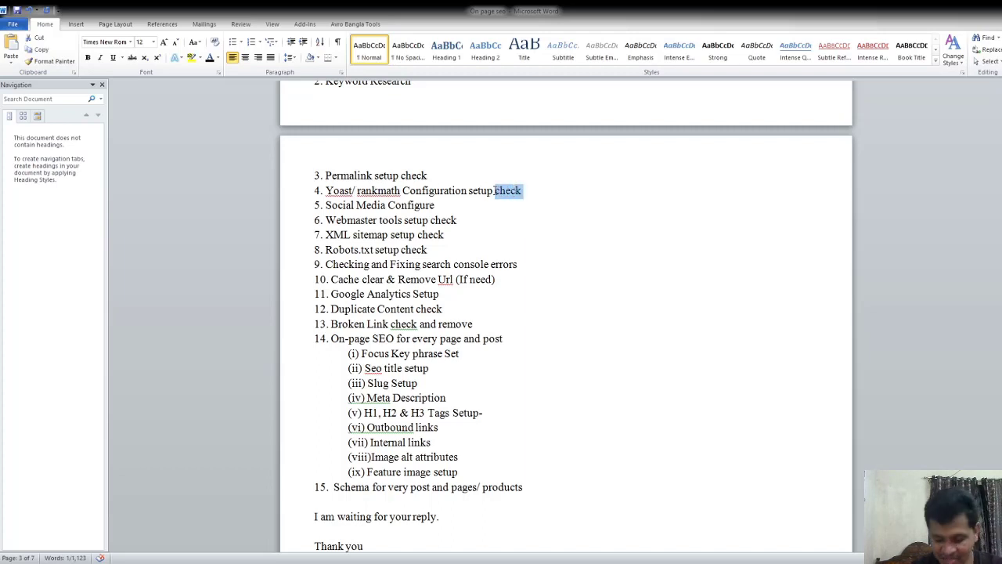
pyautogui.press('Delete')
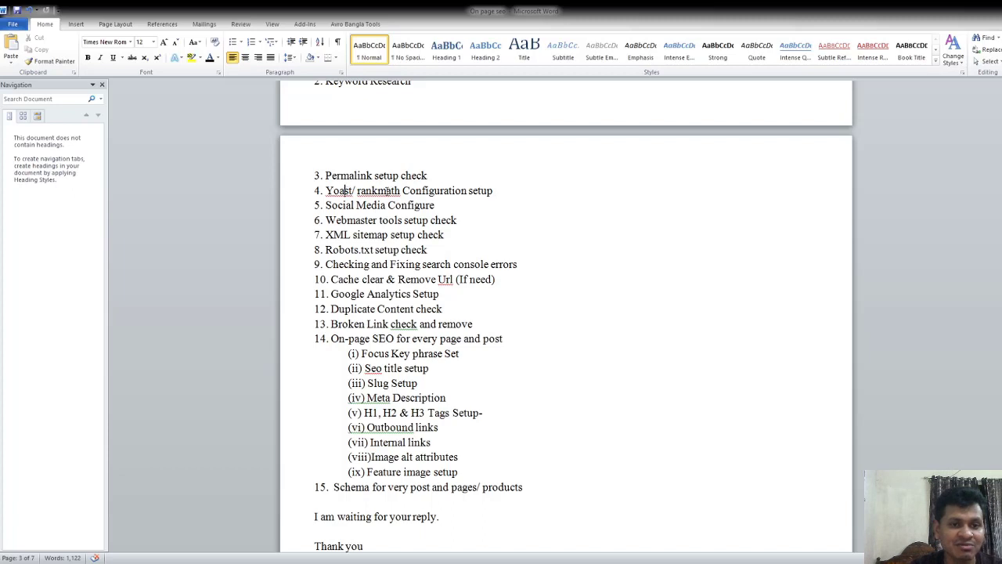
pyautogui.moveTo(402, 191); pyautogui.dragTo(353, 190)
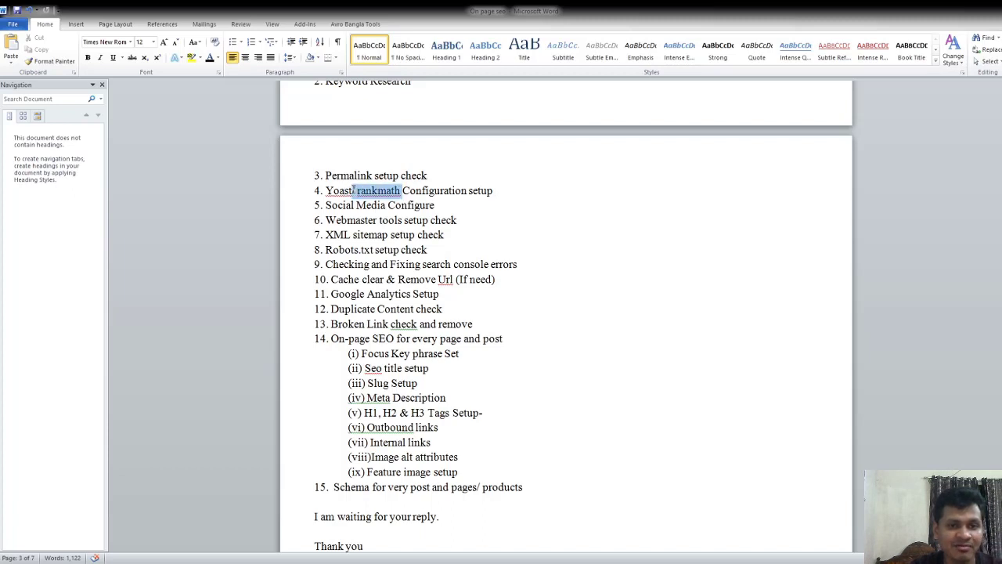
pyautogui.press('Delete')
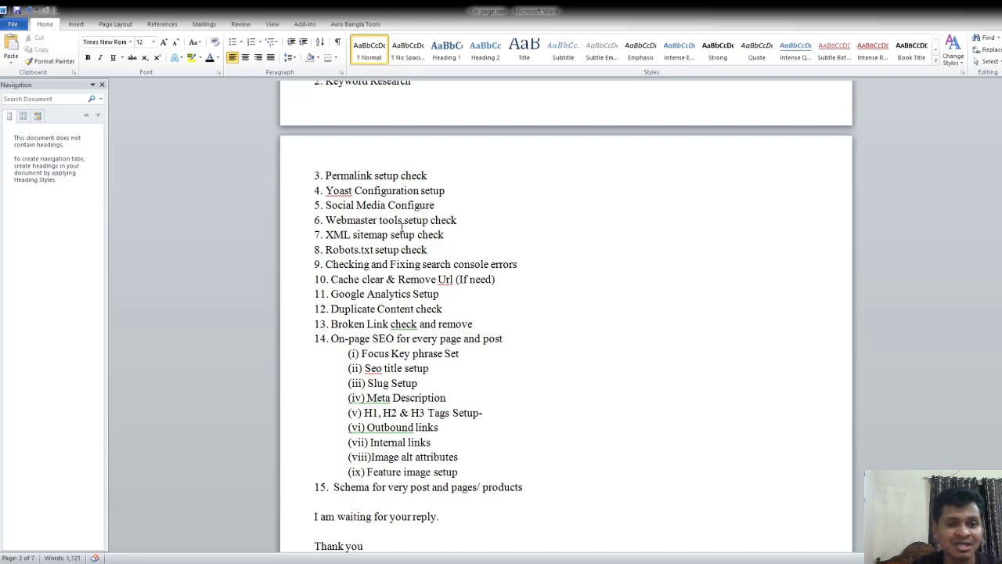
# Delete the word "check" from the Webmaster tools, XML sitemap and Robots.txt service items
pyautogui.moveTo(457, 220); pyautogui.dragTo(431, 220)
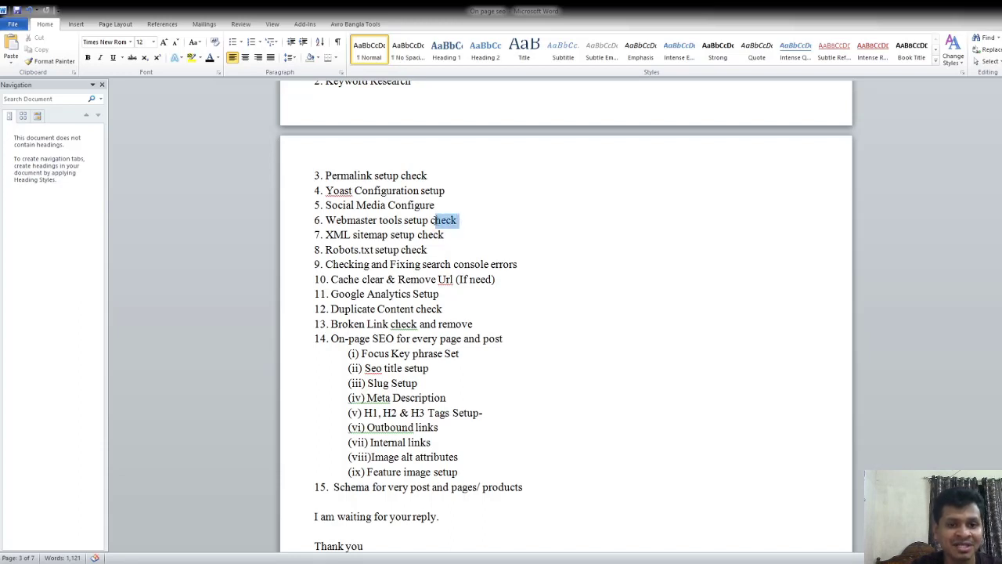
pyautogui.press('BackSpace')
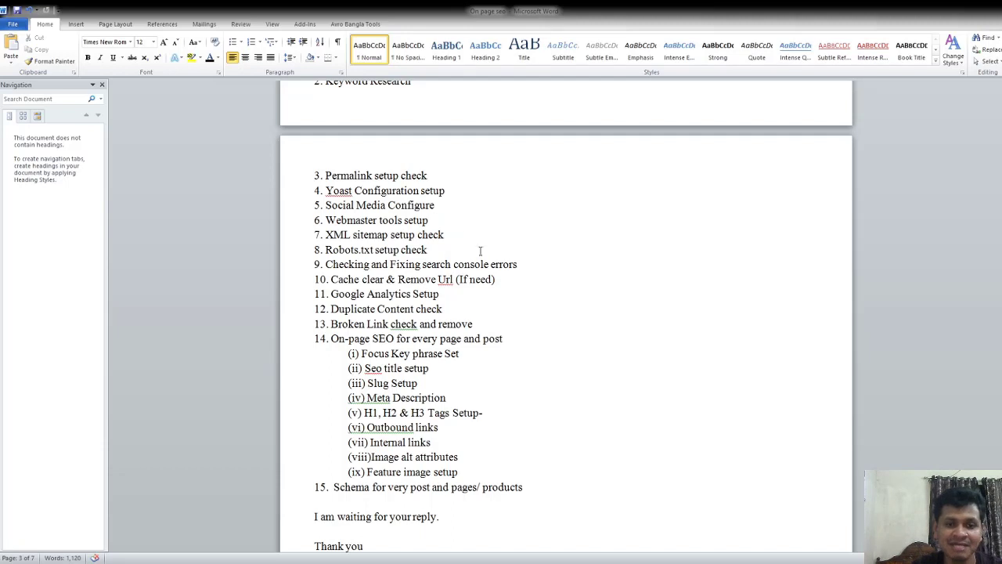
pyautogui.moveTo(446, 235); pyautogui.dragTo(401, 250)
pyautogui.press('BackSpace')
pyautogui.press('BackSpace')
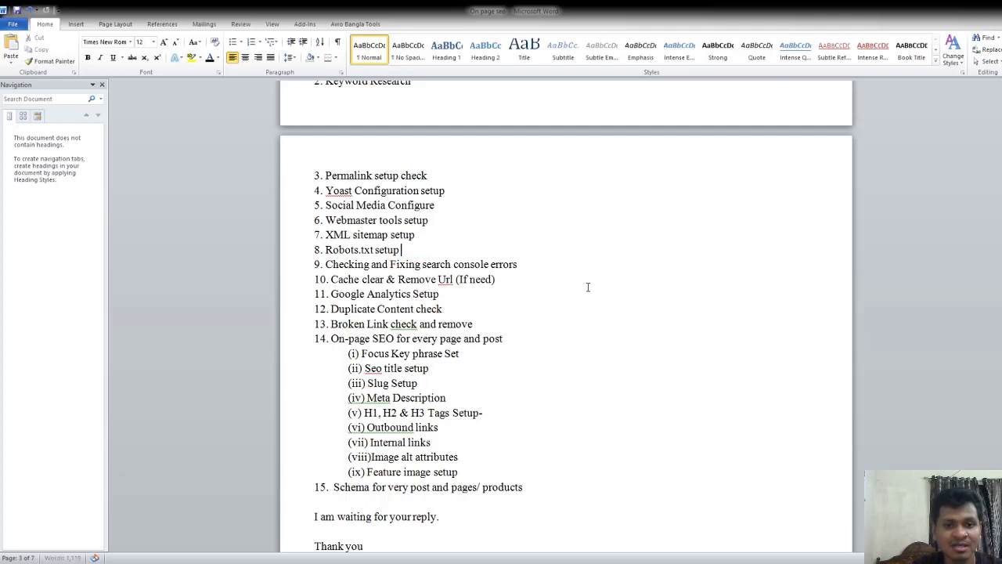
# Delete "/ products" from service item 15 so it reads "Schema for very post and pages"
pyautogui.scroll(-3, 445, 364)
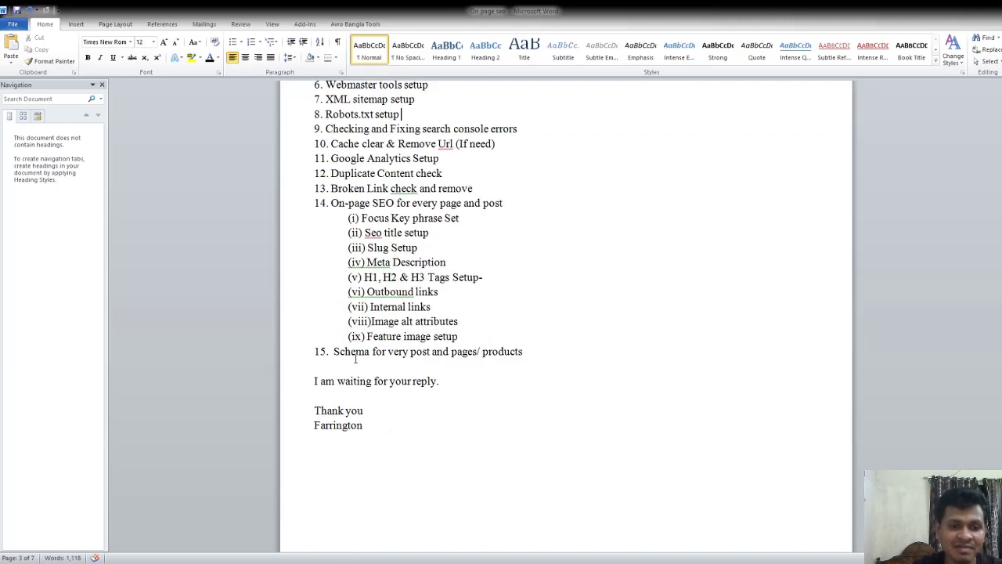
pyautogui.moveTo(335, 351); pyautogui.dragTo(452, 355)
pyautogui.click(526, 353)
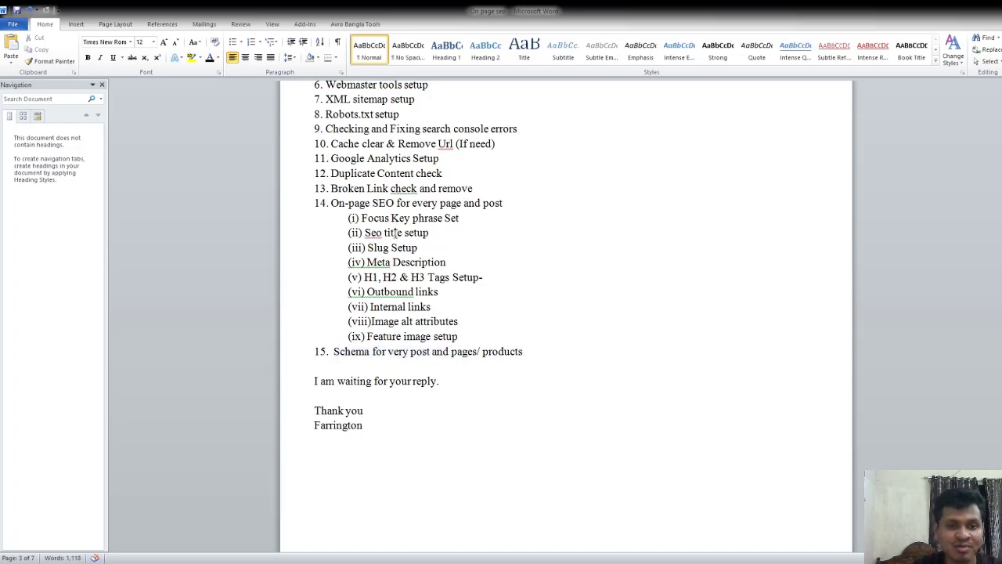
pyautogui.click(481, 352)
pyautogui.doubleClick(415, 353)
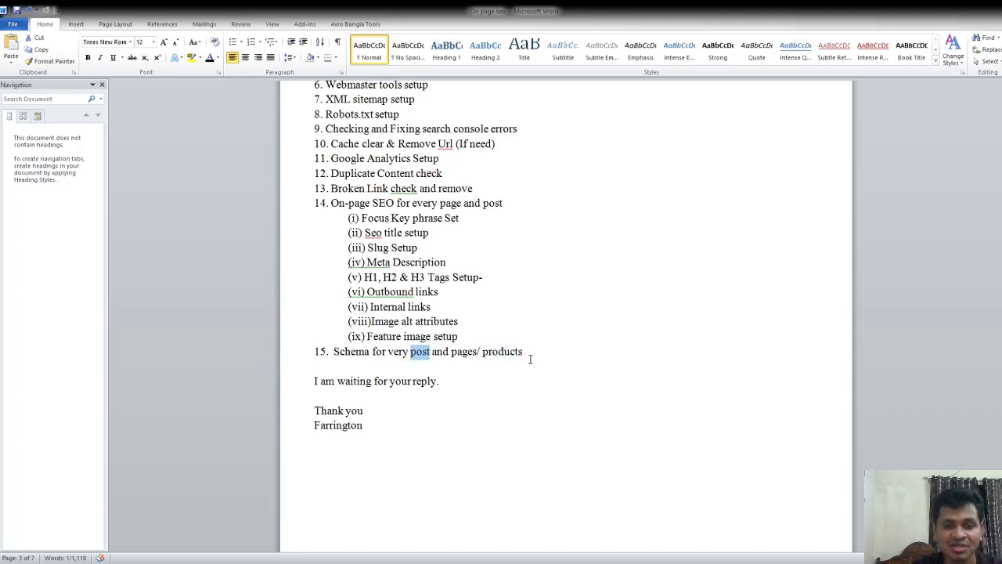
pyautogui.moveTo(528, 351); pyautogui.dragTo(475, 351)
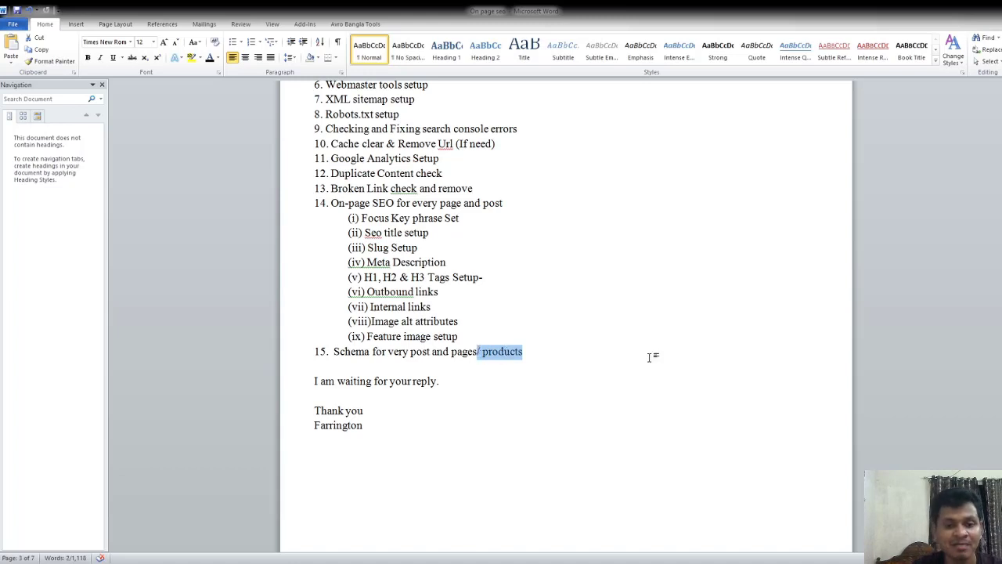
pyautogui.press('Delete')
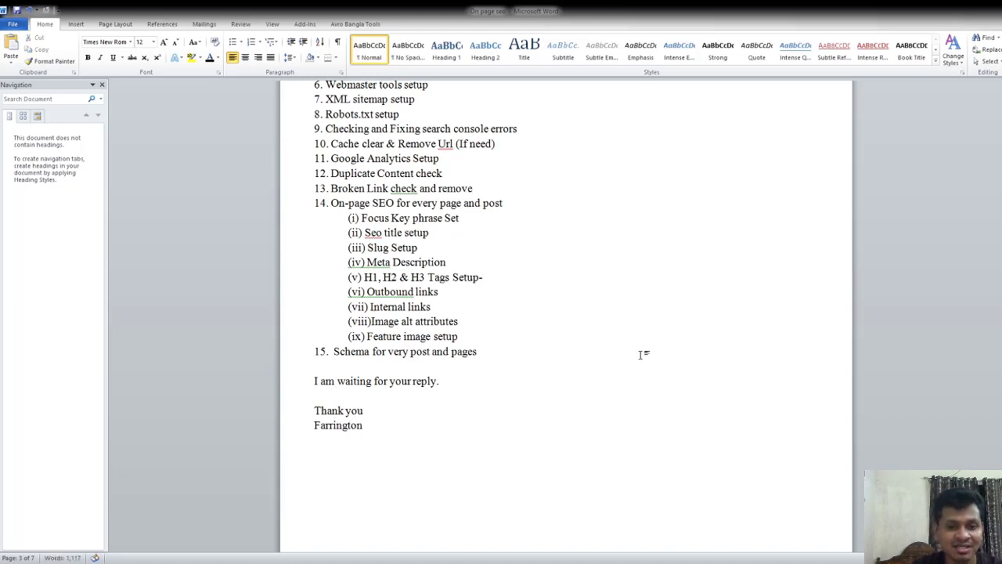
# Review the whole message, including the services list, the closing lines, the greeting and the issue list
pyautogui.scroll(3, 319, 350)
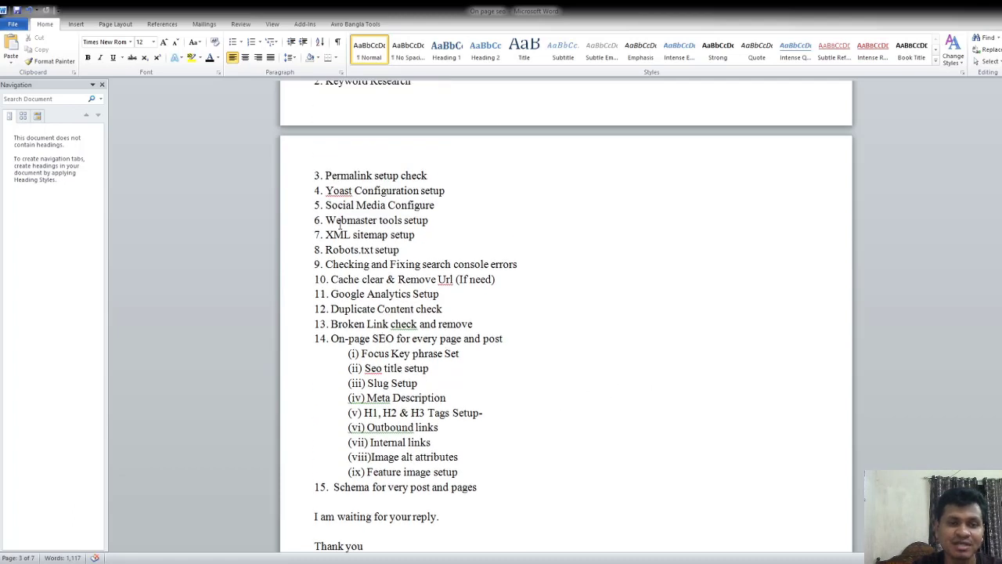
pyautogui.scroll(-3, 319, 350)
pyautogui.moveTo(314, 349); pyautogui.dragTo(404, 360)
pyautogui.moveTo(317, 376); pyautogui.dragTo(369, 398)
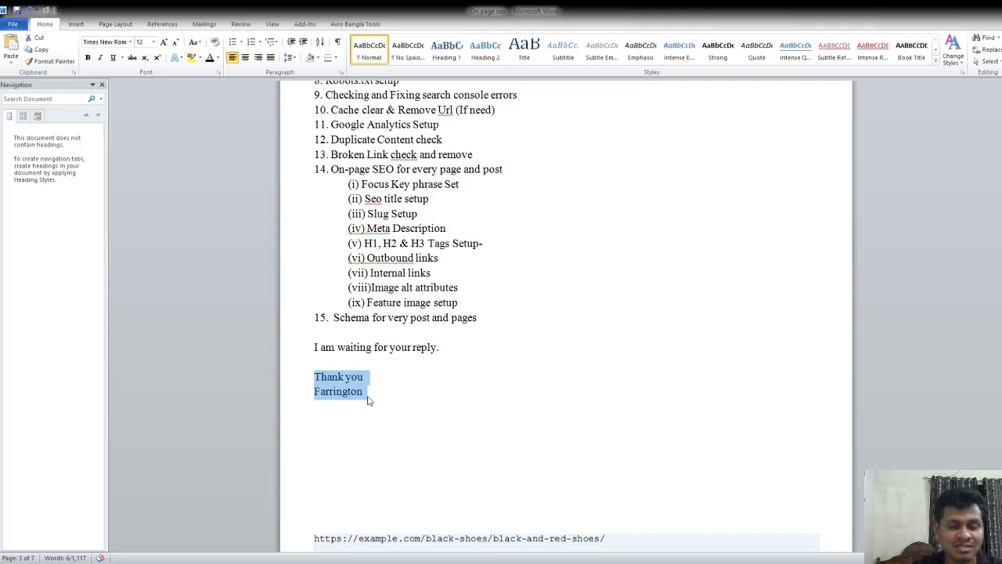
pyautogui.click(368, 394)
pyautogui.moveTo(314, 362); pyautogui.dragTo(321, 228)
pyautogui.scroll(8, 343, 277)
pyautogui.scroll(6, 342, 258)
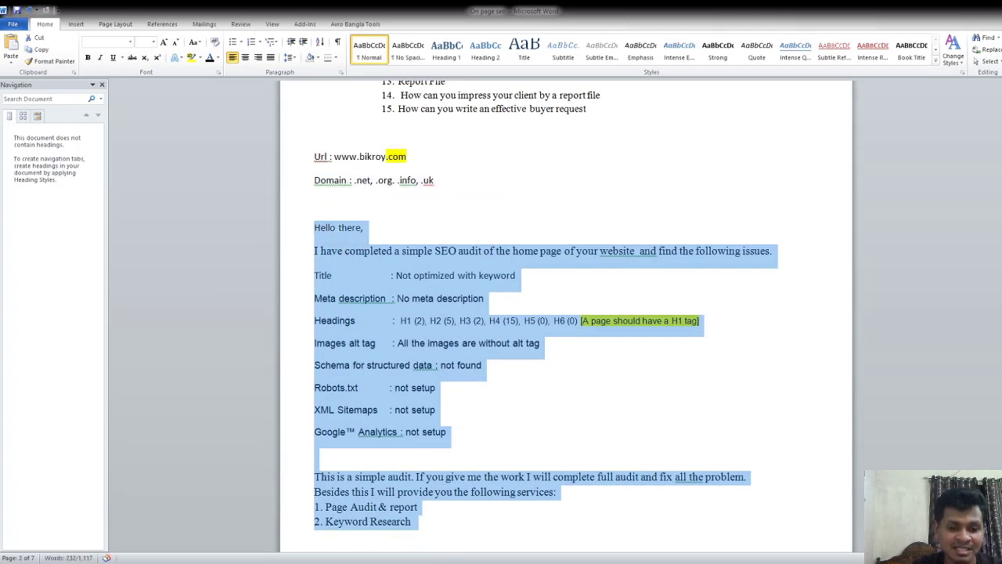
pyautogui.click(321, 228)
pyautogui.scroll(-8, 321, 228)
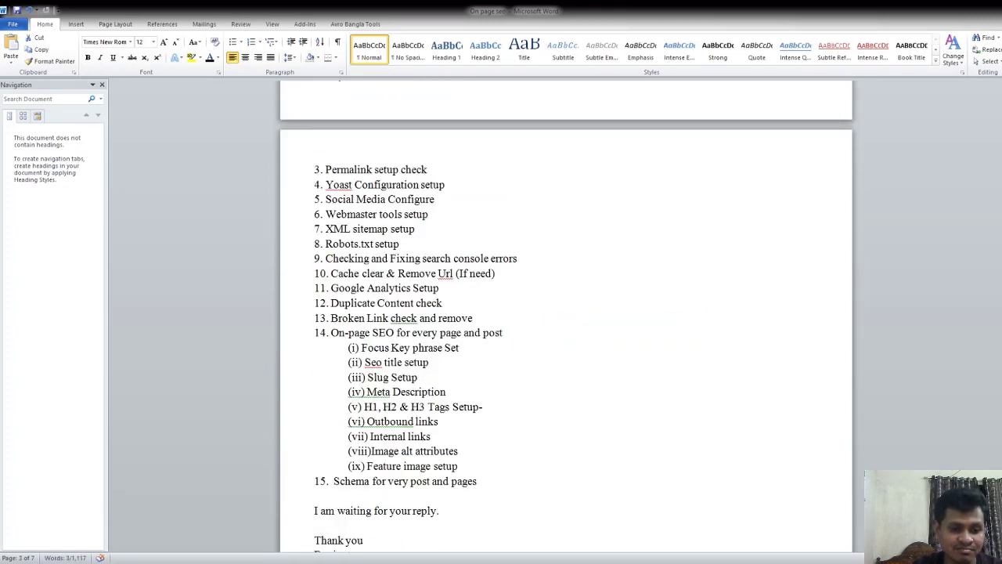
# Switch to the browser to check listingor.com's SEOquake Page SEO Audit, and return to the Word message
pyautogui.hotkey('alt', 'Tab')
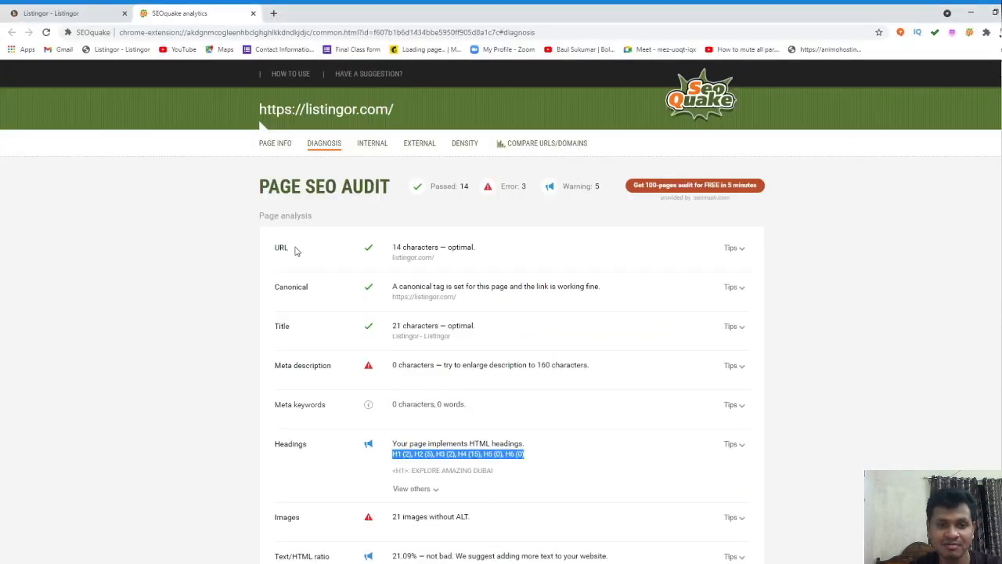
pyautogui.hotkey('alt', 'Tab')
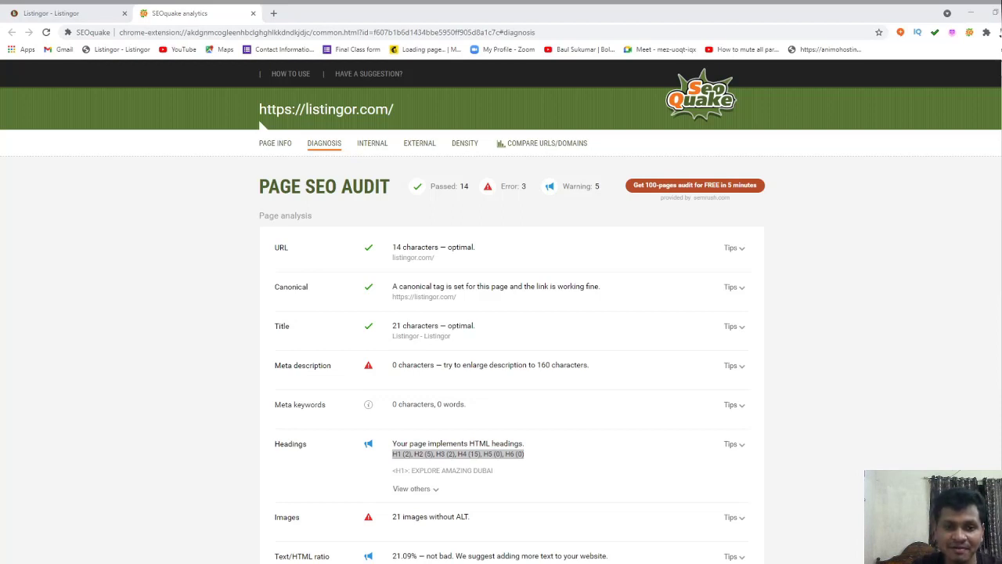
pyautogui.hotkey('alt', 'Tab')
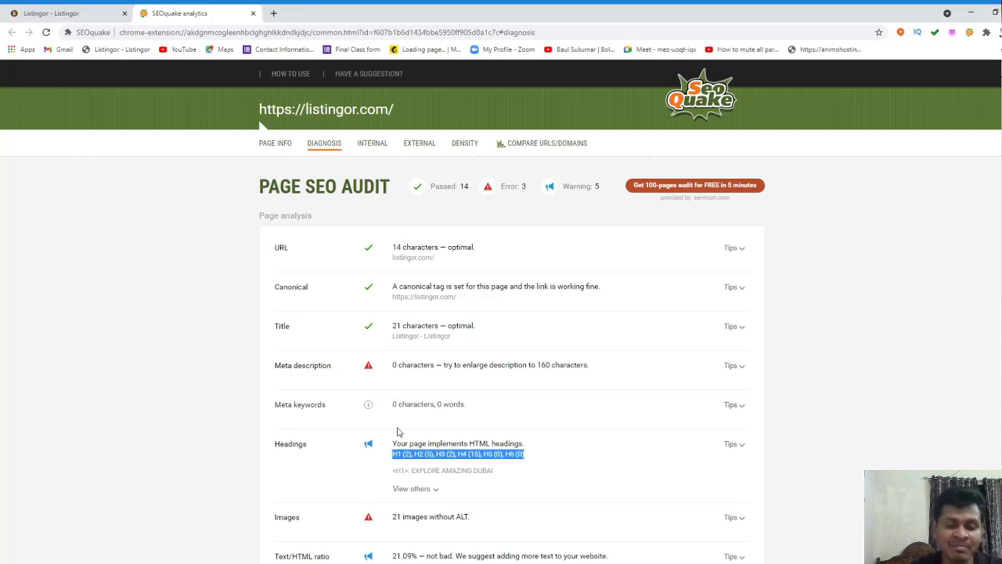
pyautogui.hotkey('alt', 'Tab')
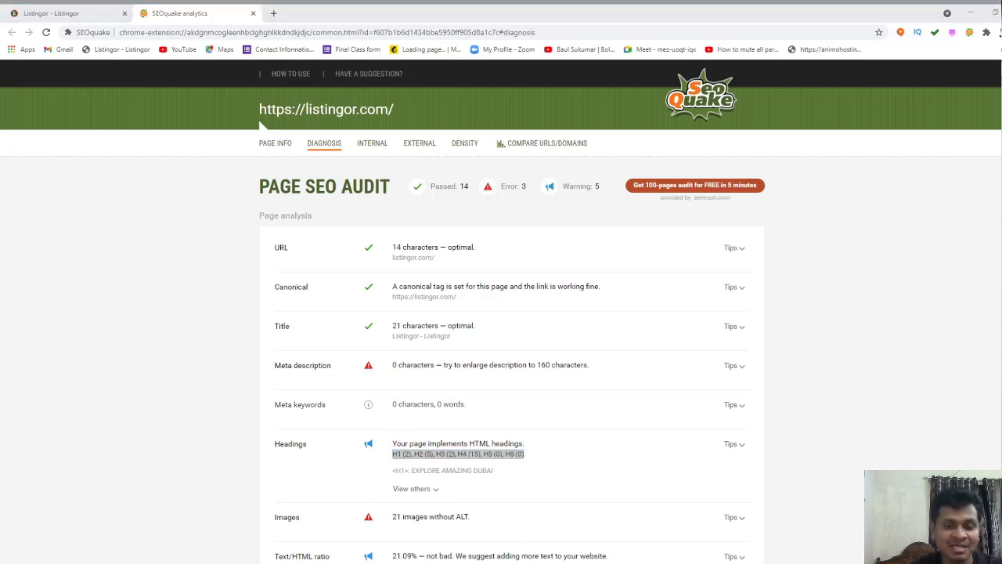
pyautogui.hotkey('alt', 'Tab')
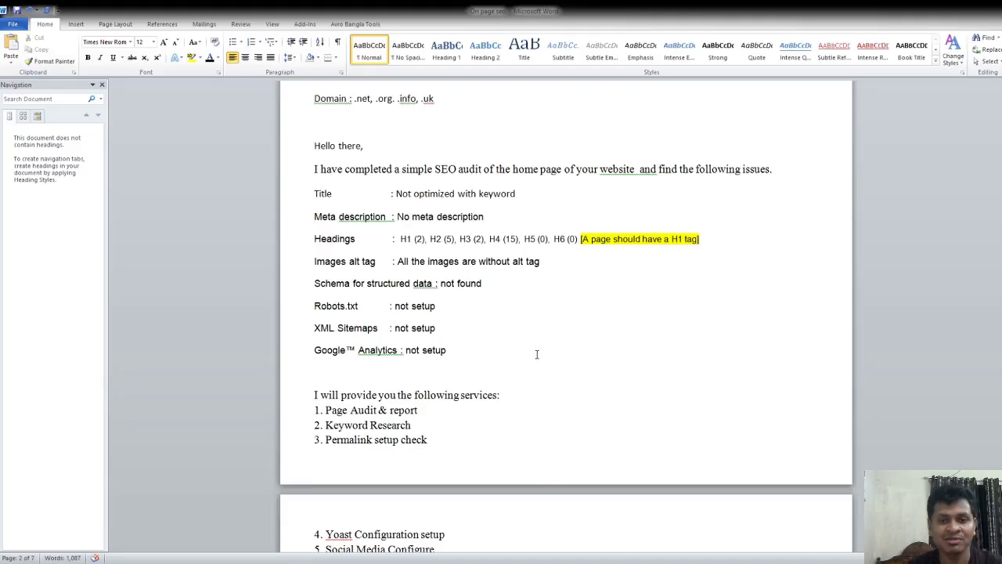
# Read through the shortened message from the greeting to the signature, including its Title entry
pyautogui.moveTo(311, 152); pyautogui.dragTo(371, 503)
pyautogui.scroll(-8, 510, 329)
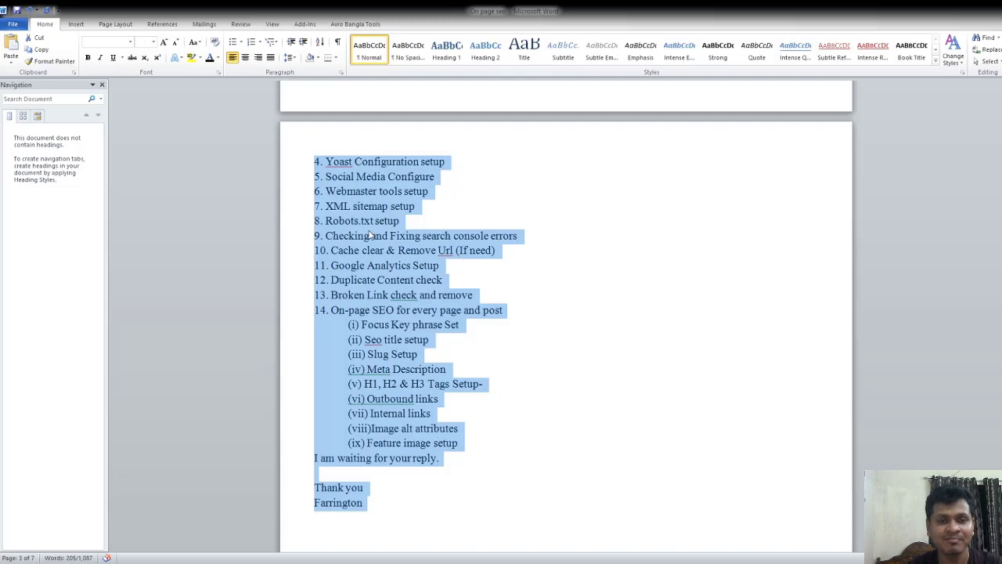
pyautogui.scroll(8, 382, 307)
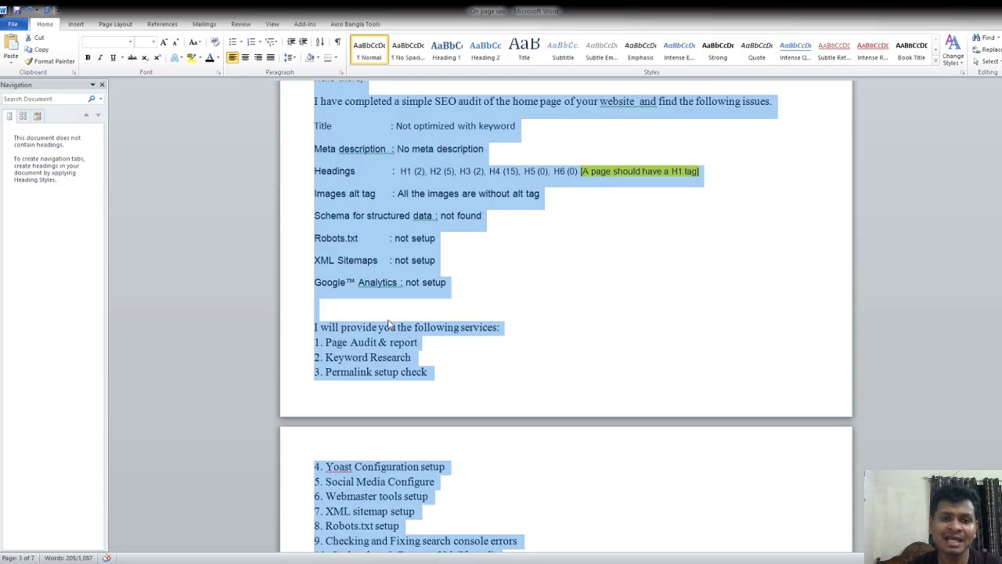
pyautogui.scroll(2, 384, 314)
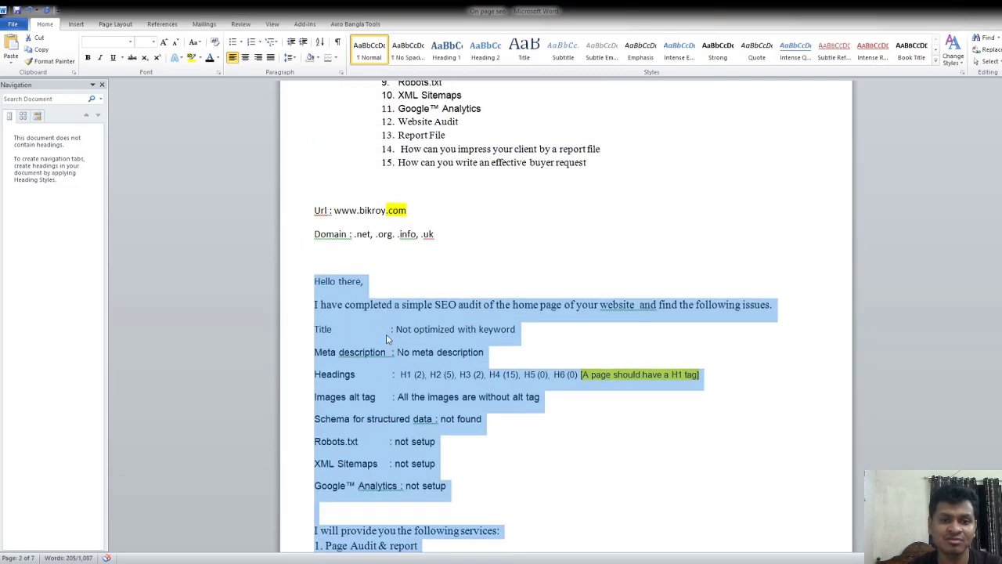
pyautogui.click(385, 328)
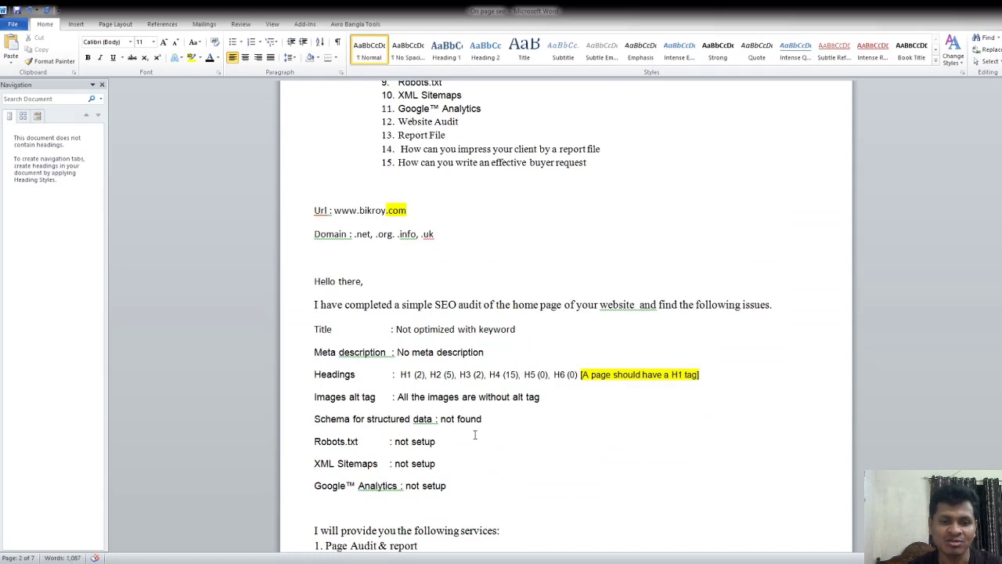
pyautogui.scroll(-2, 350, 338)
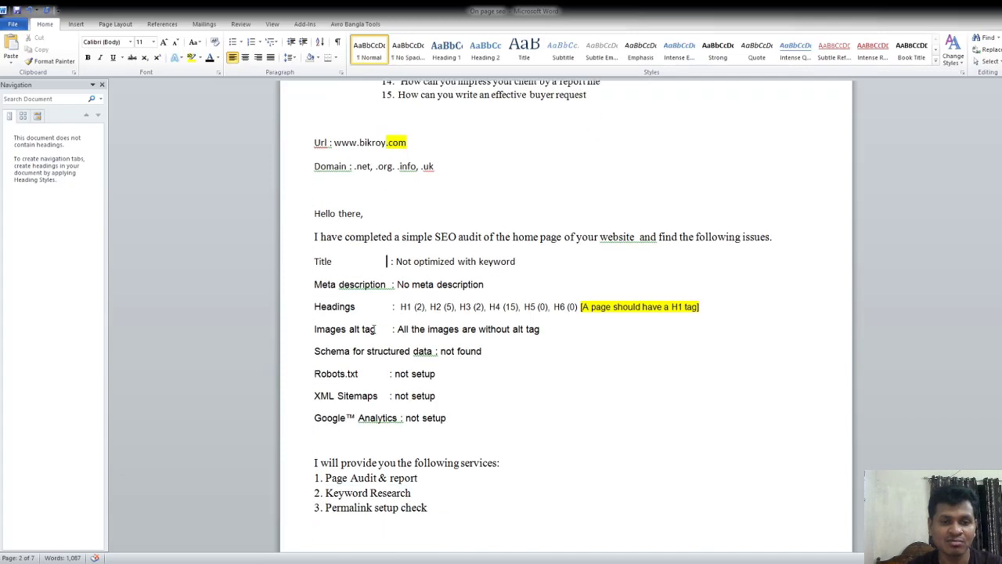
pyautogui.moveTo(314, 263); pyautogui.dragTo(555, 273)
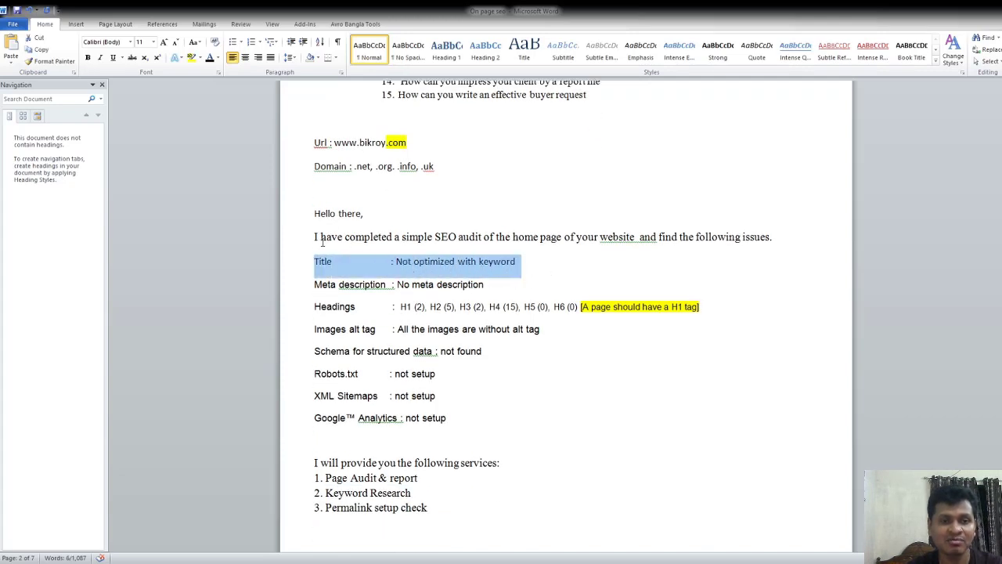
pyautogui.click(365, 215)
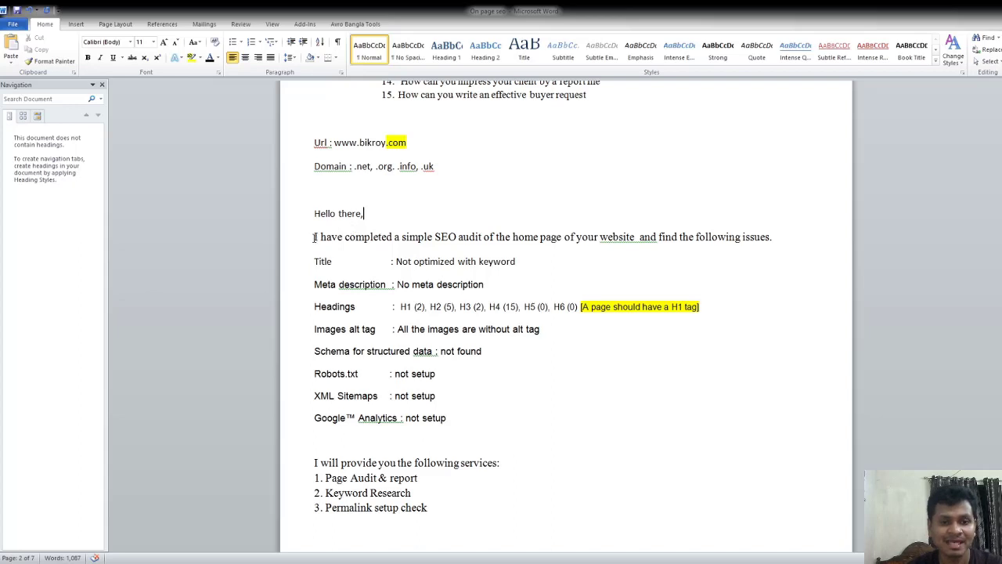
# Delete the introductory audit sentence and the Title and Meta description entries below the greeting
pyautogui.moveTo(314, 236); pyautogui.dragTo(771, 245)
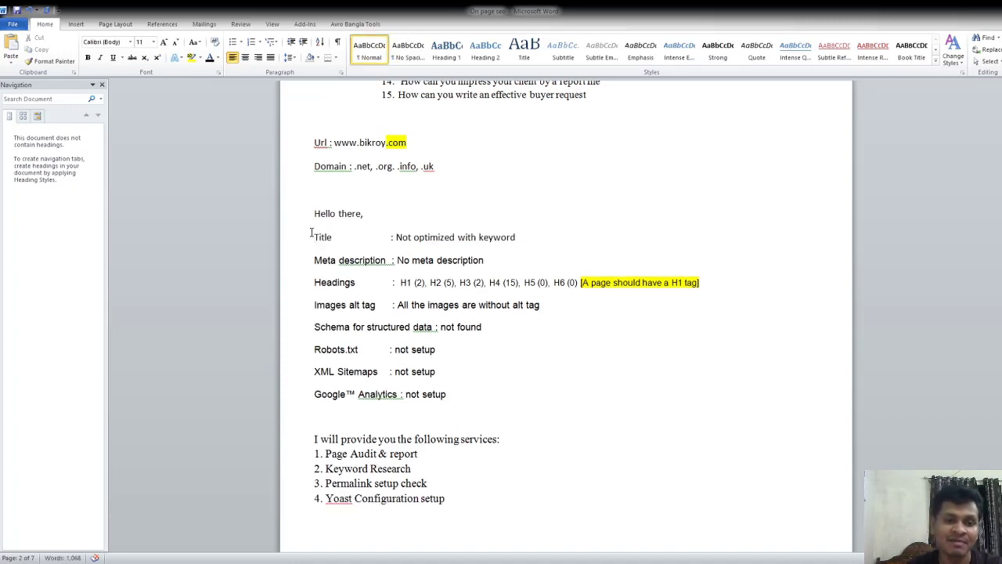
pyautogui.moveTo(311, 233); pyautogui.dragTo(551, 234)
pyautogui.press('Delete')
pyautogui.moveTo(486, 236); pyautogui.dragTo(317, 257)
pyautogui.press('Delete')
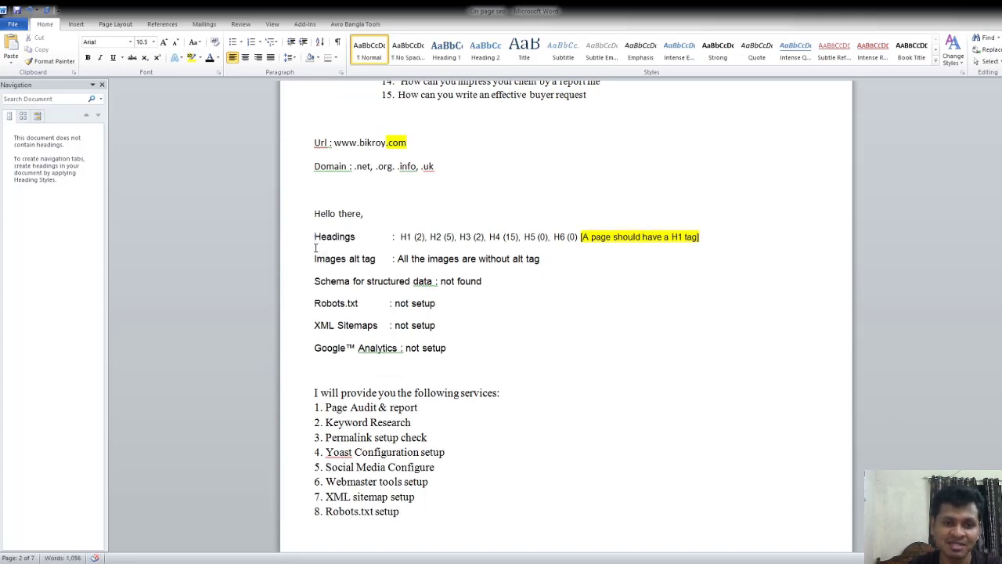
# Delete the Headings and Images alt tag entries from the issue list below the greeting
pyautogui.moveTo(314, 235); pyautogui.dragTo(705, 237)
pyautogui.press('Delete')
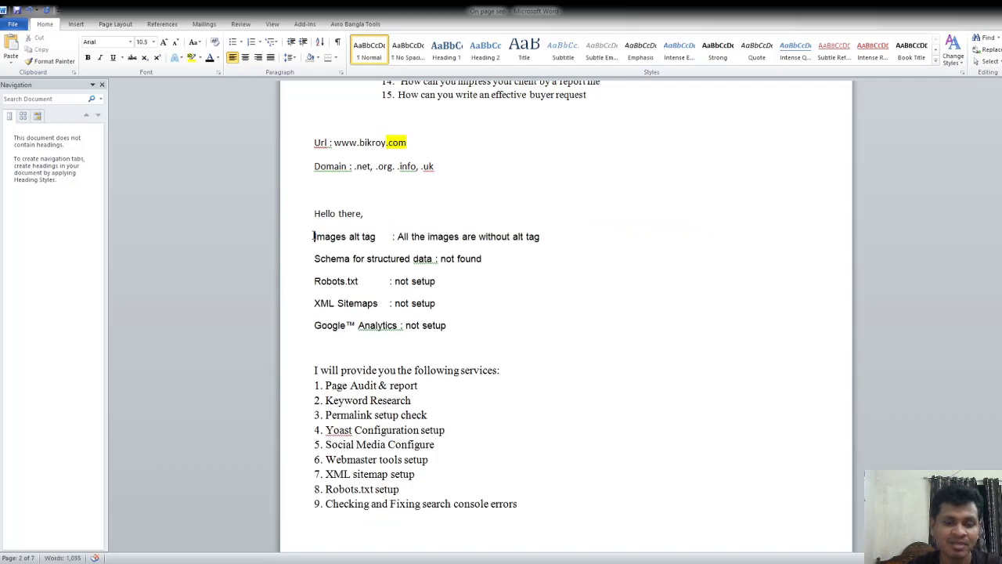
pyautogui.moveTo(314, 236); pyautogui.dragTo(525, 236)
pyautogui.press('Delete')
# Remove ": not found" from the Schema for structured data entry and cut the remaining text from the issue list
pyautogui.moveTo(526, 237); pyautogui.dragTo(439, 235)
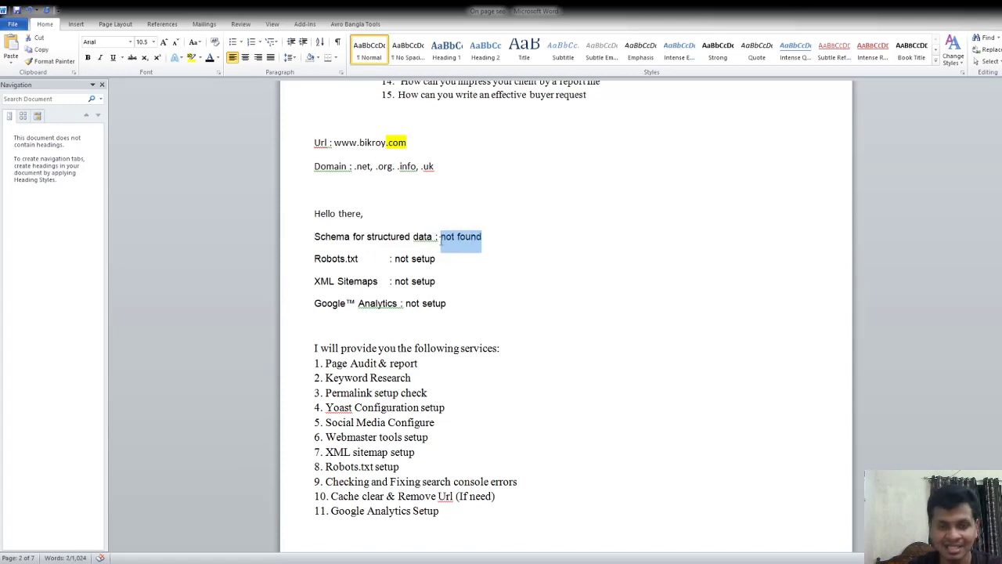
pyautogui.press('Delete')
pyautogui.press('BackSpace')
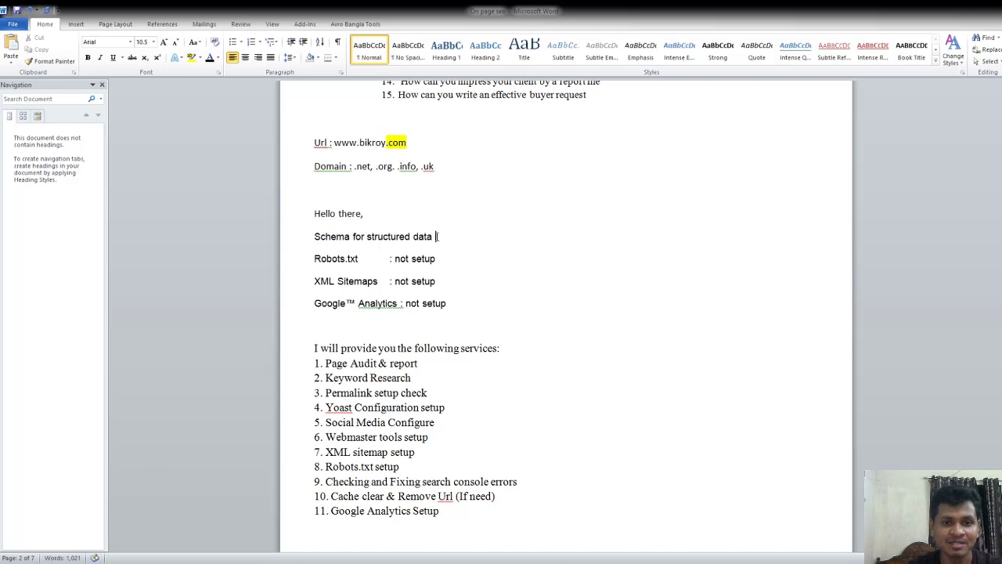
pyautogui.moveTo(440, 236); pyautogui.dragTo(314, 235)
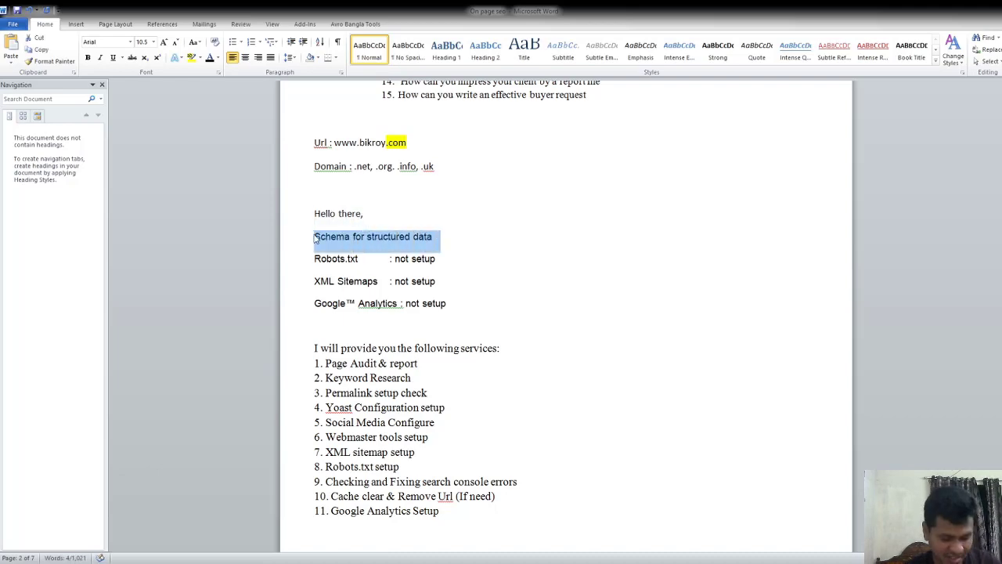
pyautogui.press('Delete')
# Add "15. Schema for structured data" as a left-aligned item after Feature image setup in the services list, leaving an unnumbered line below it
pyautogui.scroll(-7, 435, 345)
pyautogui.scroll(-4, 435, 346)
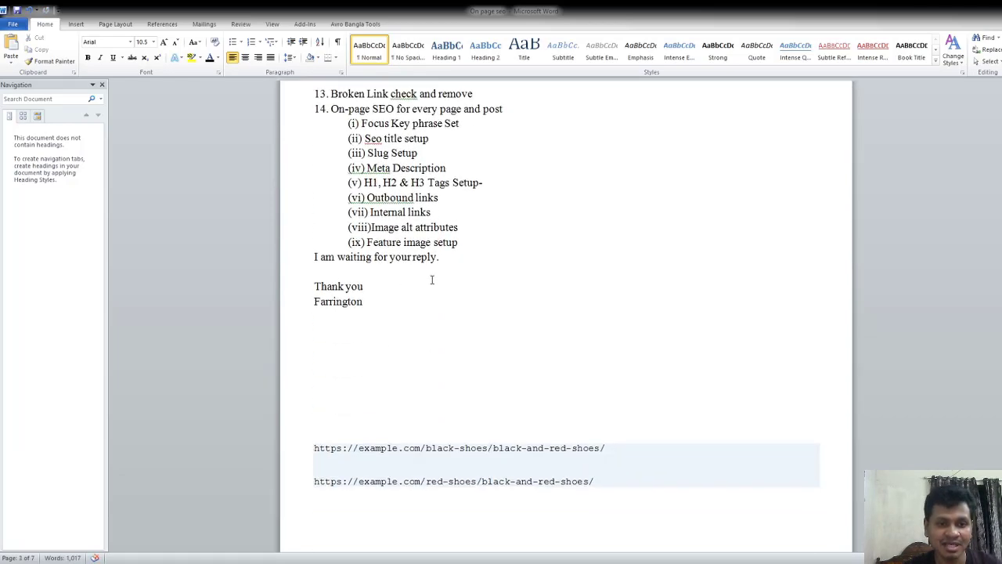
pyautogui.click(464, 243)
pyautogui.press('Return')
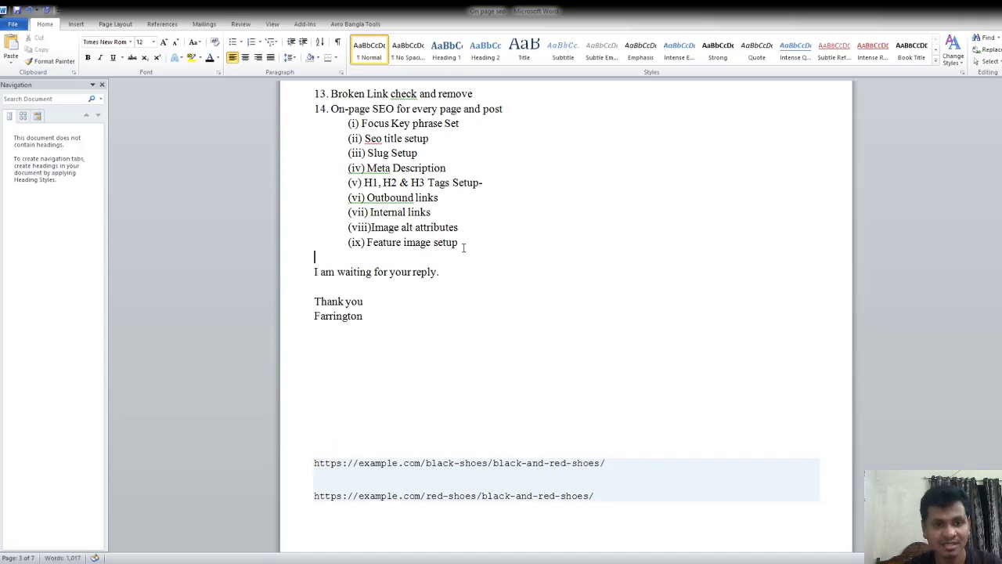
pyautogui.write('15.Schema for structured data')
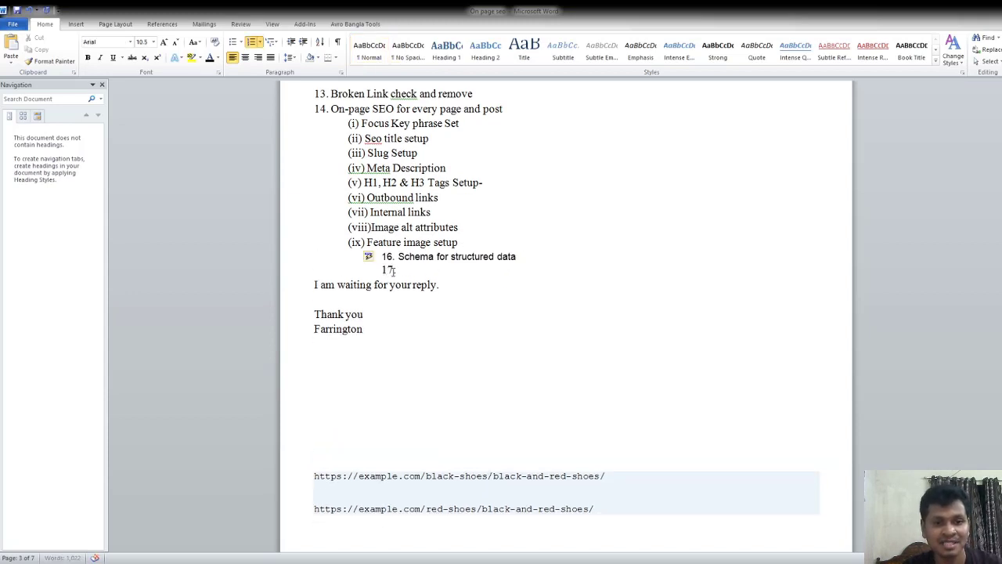
pyautogui.hotkey('ctrl', 'z')
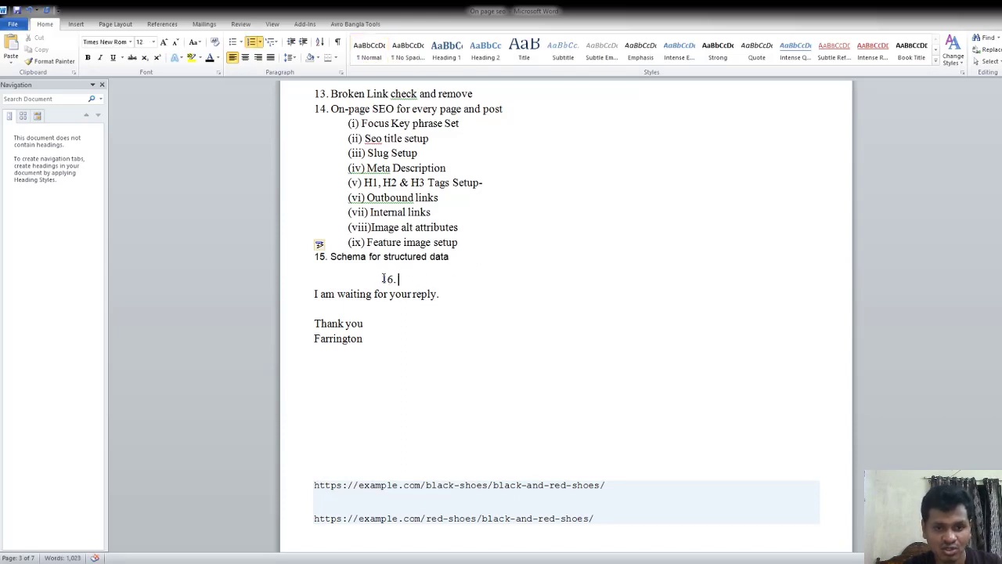
pyautogui.press('BackSpace')
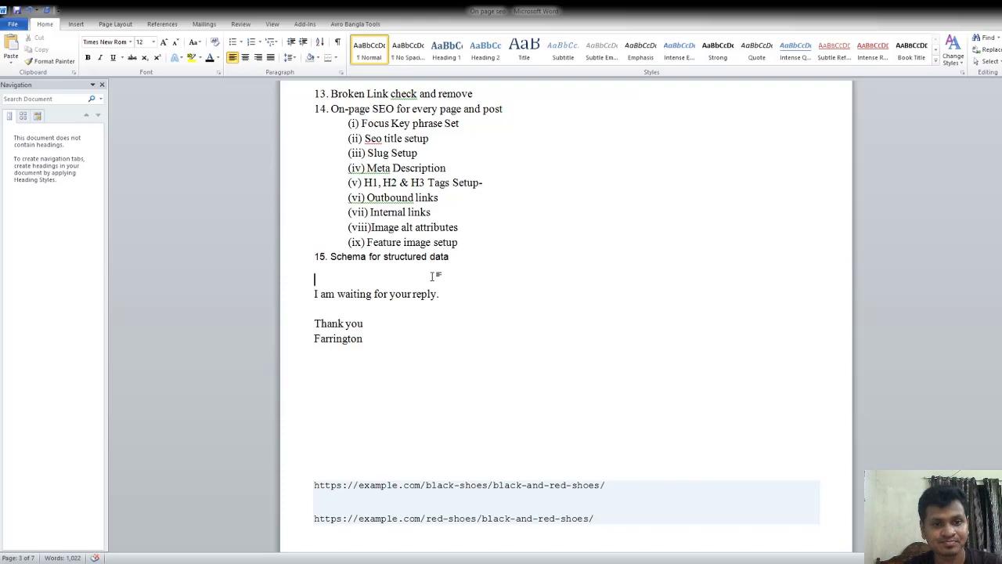
# Add item 16 to the services list with the text "Google™ Analytics" copied from the issue list
pyautogui.write('16.')
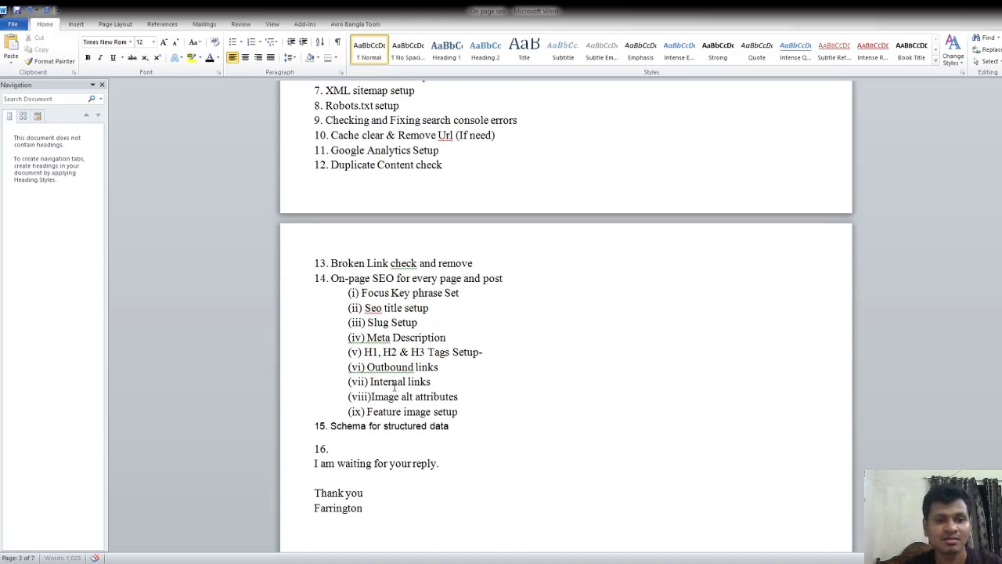
pyautogui.scroll(15, 372, 402)
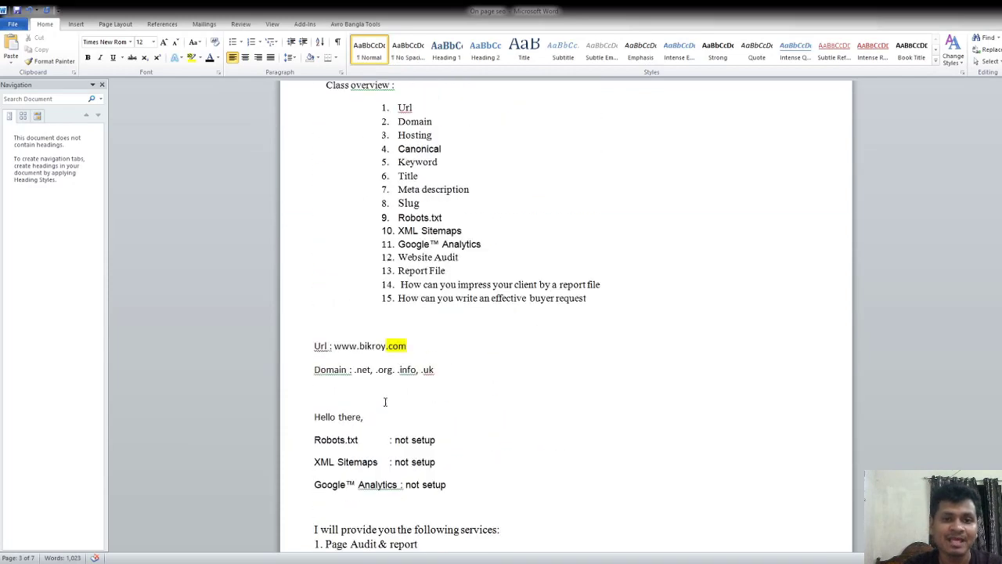
pyautogui.scroll(4, 422, 350)
pyautogui.scroll(-12, 399, 341)
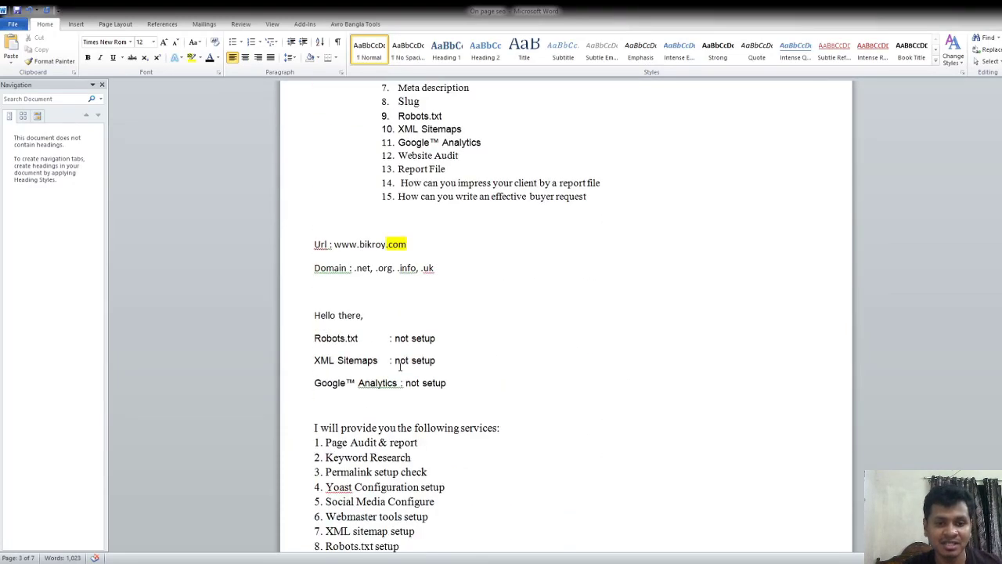
pyautogui.moveTo(398, 313); pyautogui.dragTo(315, 316)
pyautogui.hotkey('ctrl', 'c')
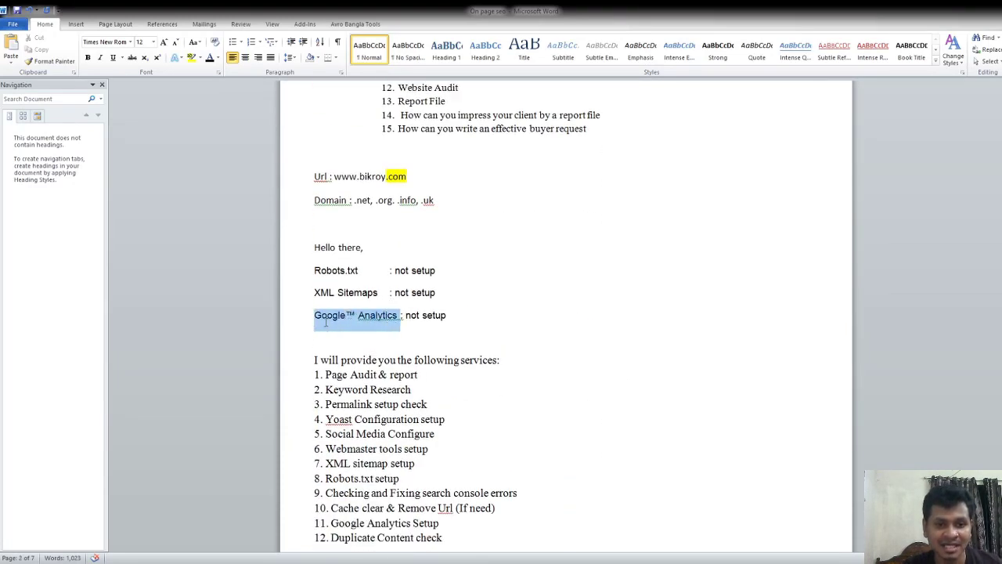
pyautogui.scroll(-7, 483, 397)
pyautogui.scroll(-5, 483, 397)
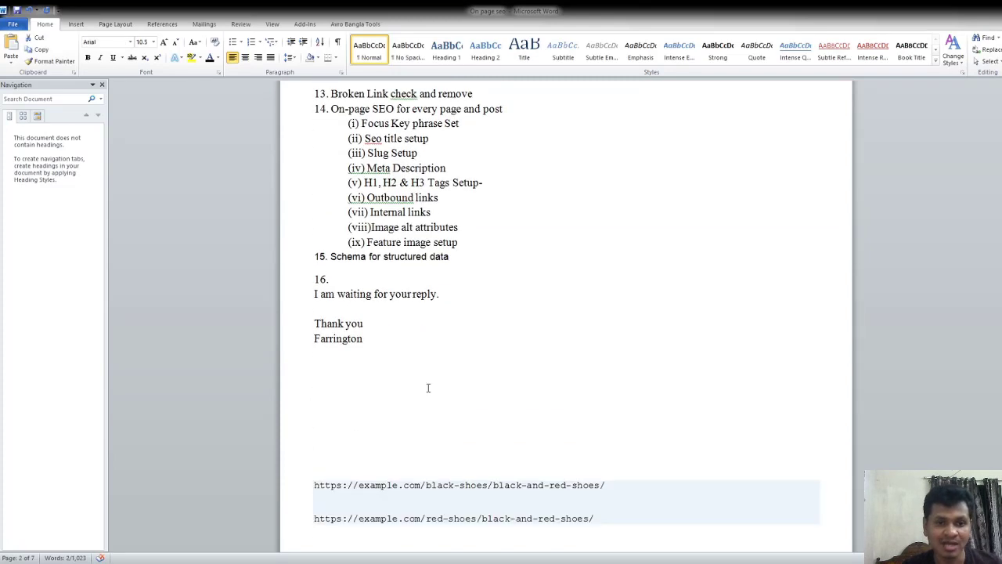
pyautogui.click(344, 280)
pyautogui.hotkey('ctrl', 'v')
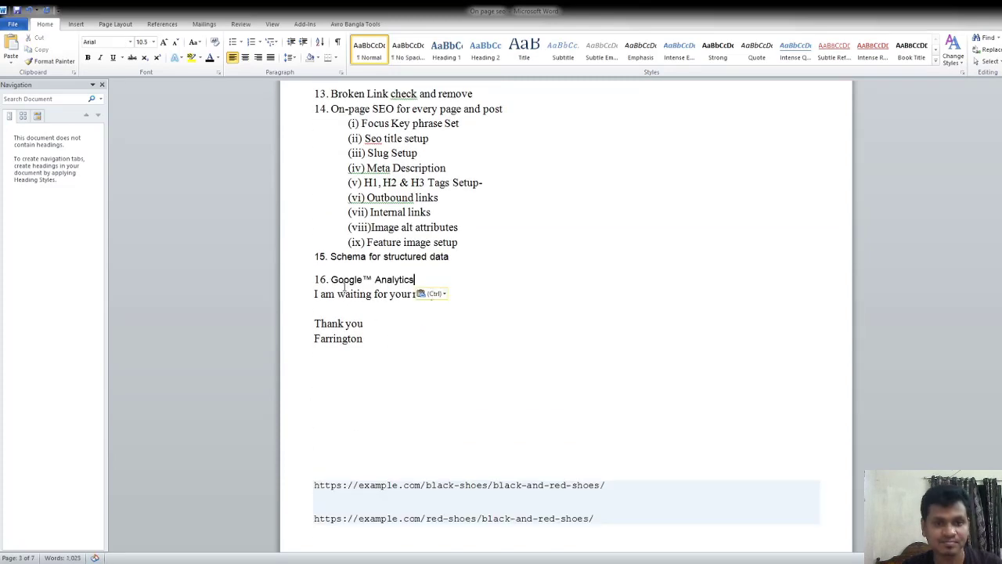
# Compare the remaining Robots.txt, XML Sitemaps and Google Analytics issues with the matching entries in the services list
pyautogui.scroll(10, 415, 332)
pyautogui.scroll(1, 414, 332)
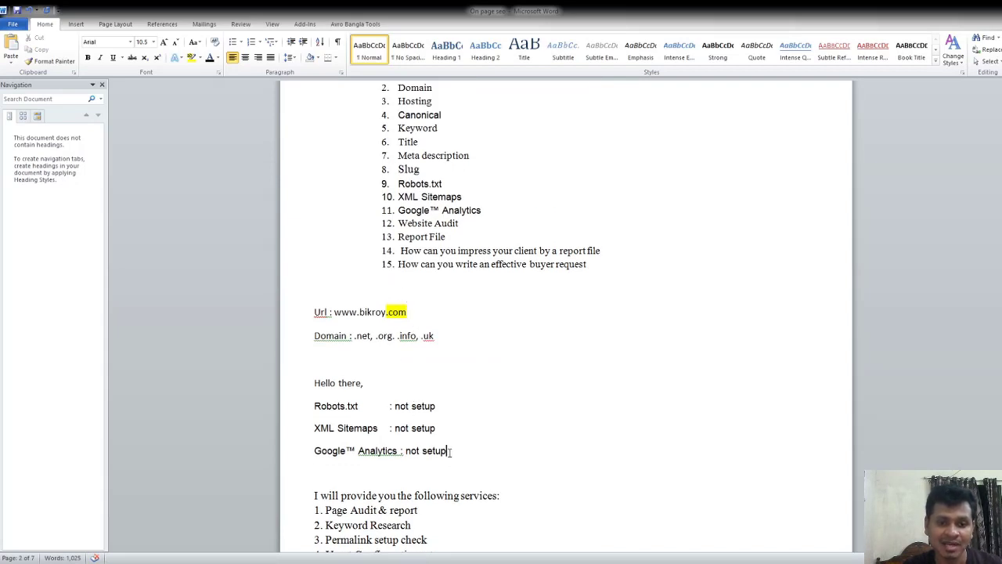
pyautogui.moveTo(449, 452); pyautogui.dragTo(321, 421)
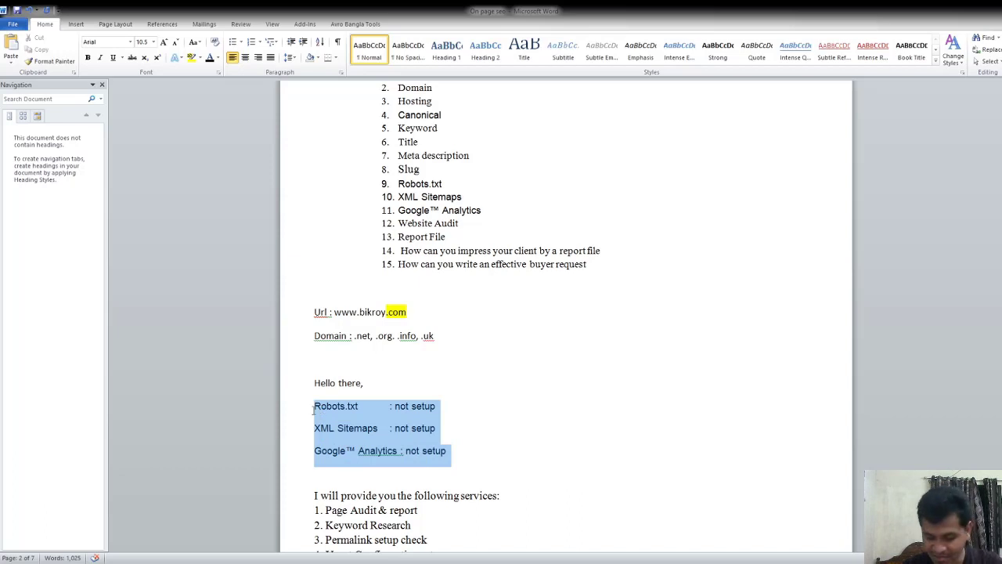
pyautogui.scroll(-7, 469, 439)
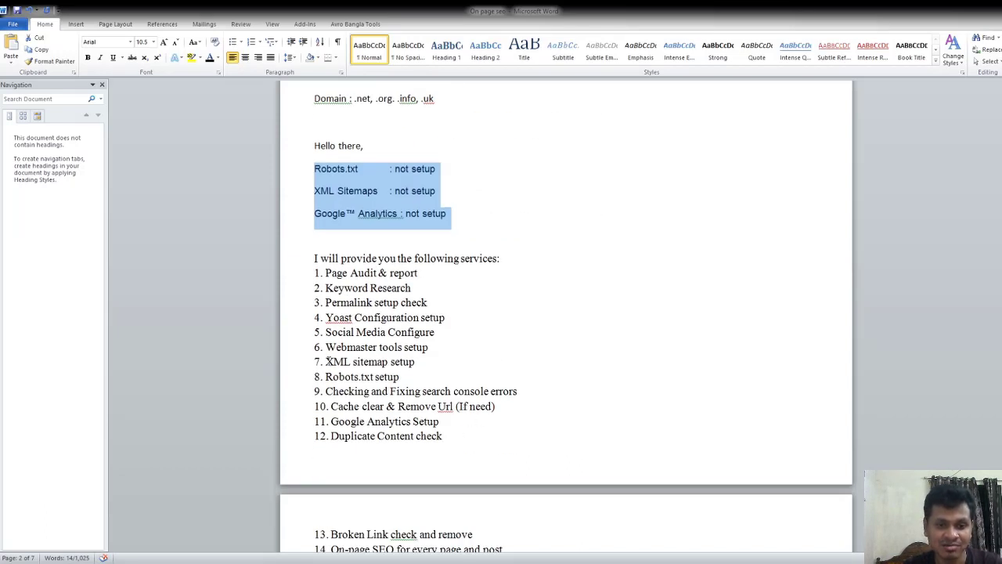
pyautogui.moveTo(329, 361); pyautogui.dragTo(408, 363)
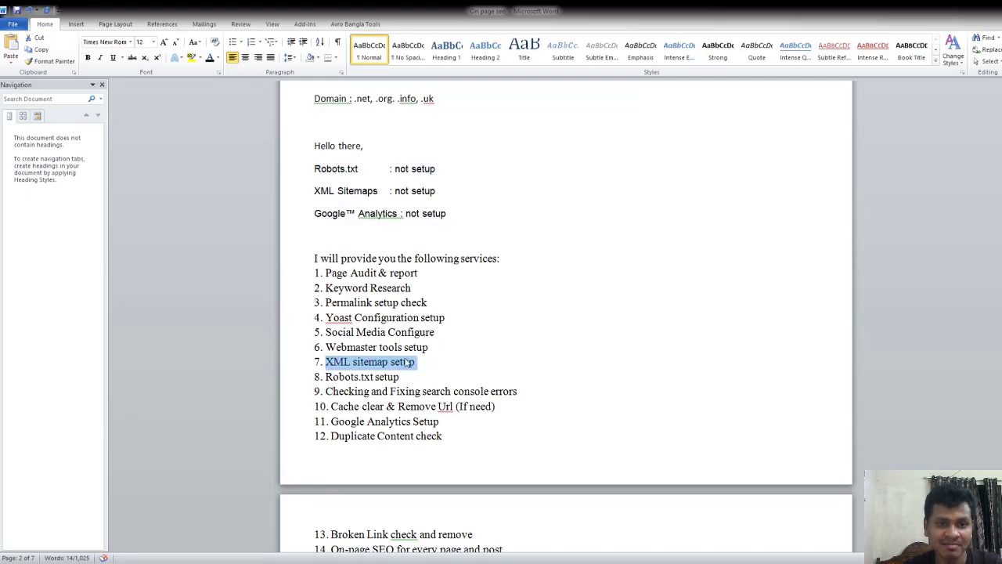
pyautogui.click(371, 379)
pyautogui.scroll(2, 347, 213)
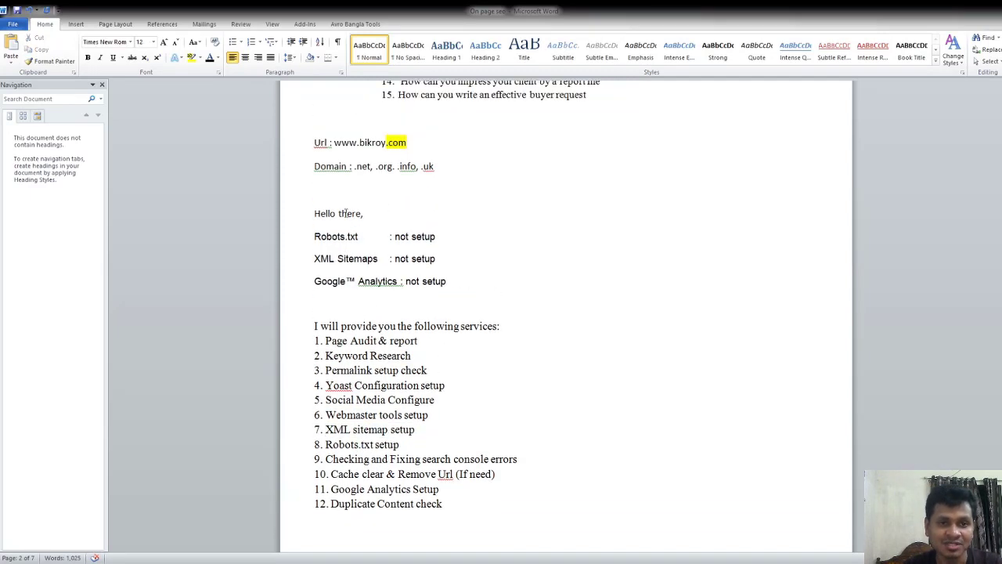
pyautogui.moveTo(313, 236); pyautogui.dragTo(442, 257)
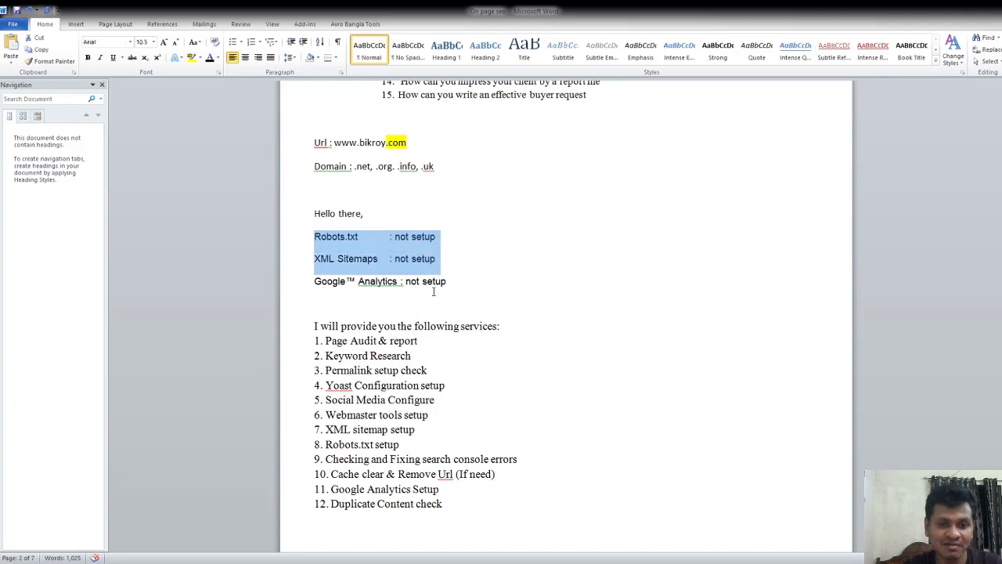
pyautogui.moveTo(411, 444); pyautogui.dragTo(314, 429)
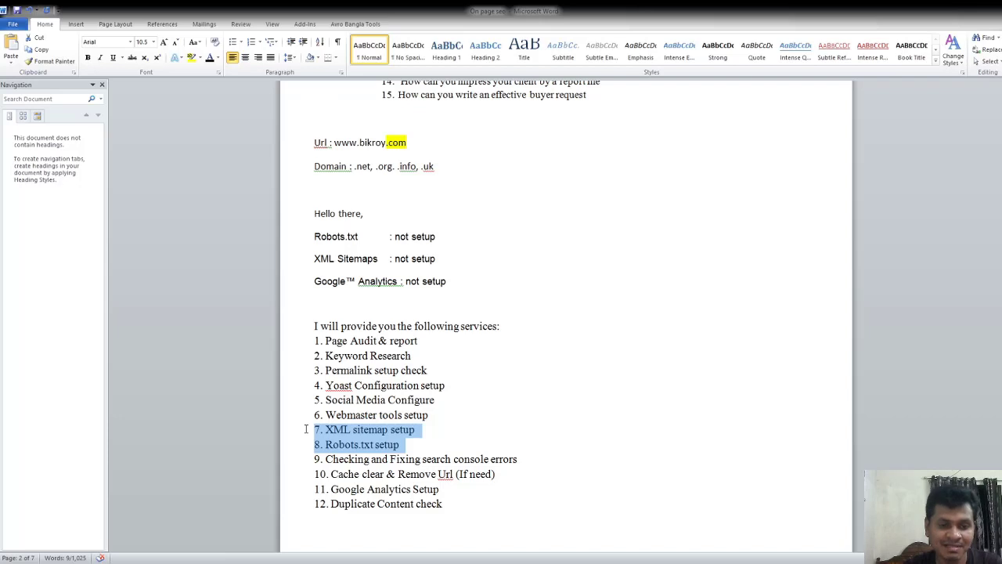
pyautogui.click(361, 258)
# Delete the Robots.txt, XML Sitemaps and Google Analytics issue entries and the blank line above the services sentence
pyautogui.moveTo(420, 261); pyautogui.dragTo(323, 243)
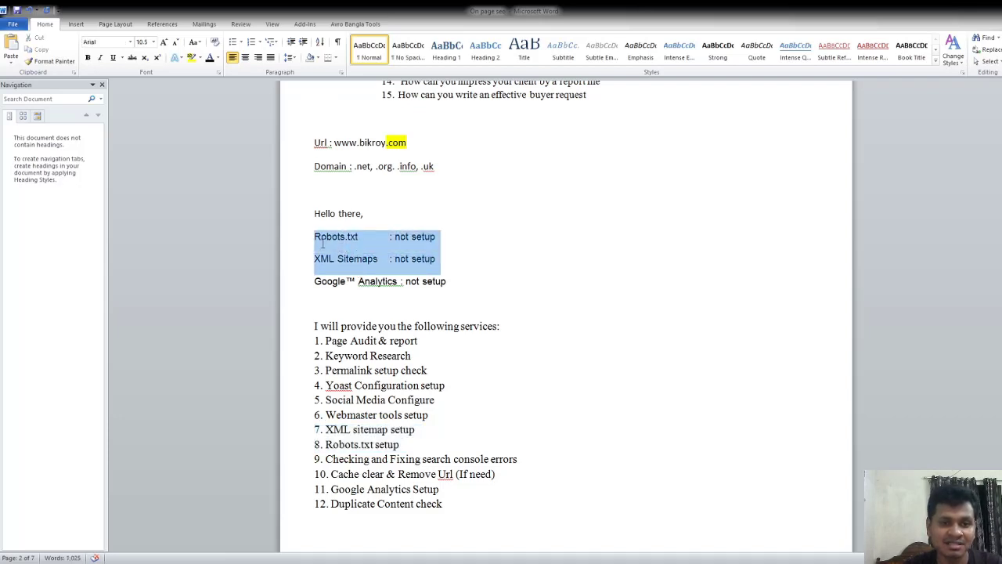
pyautogui.press('Delete')
pyautogui.moveTo(447, 239); pyautogui.dragTo(314, 240)
pyautogui.press('Delete')
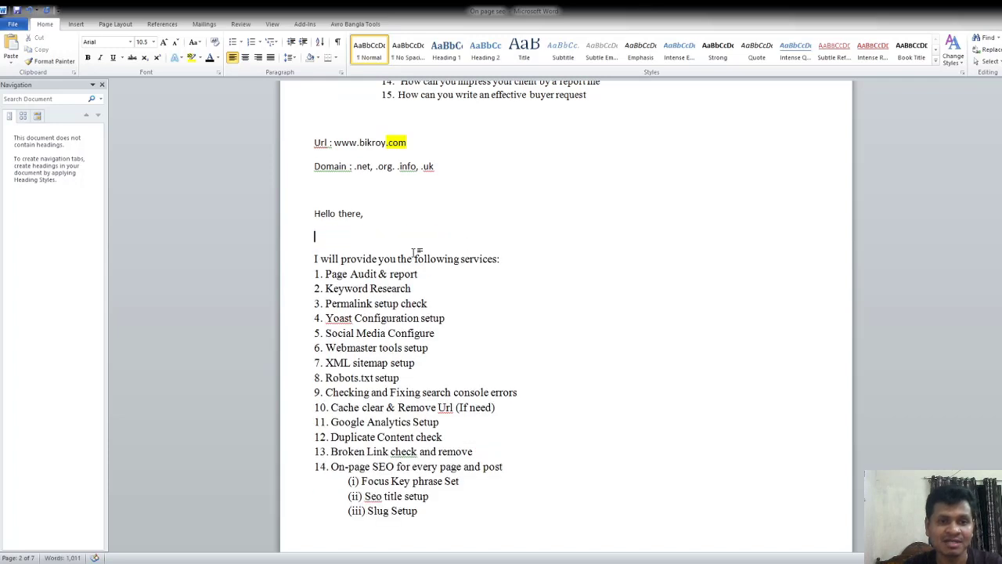
pyautogui.press('Delete')
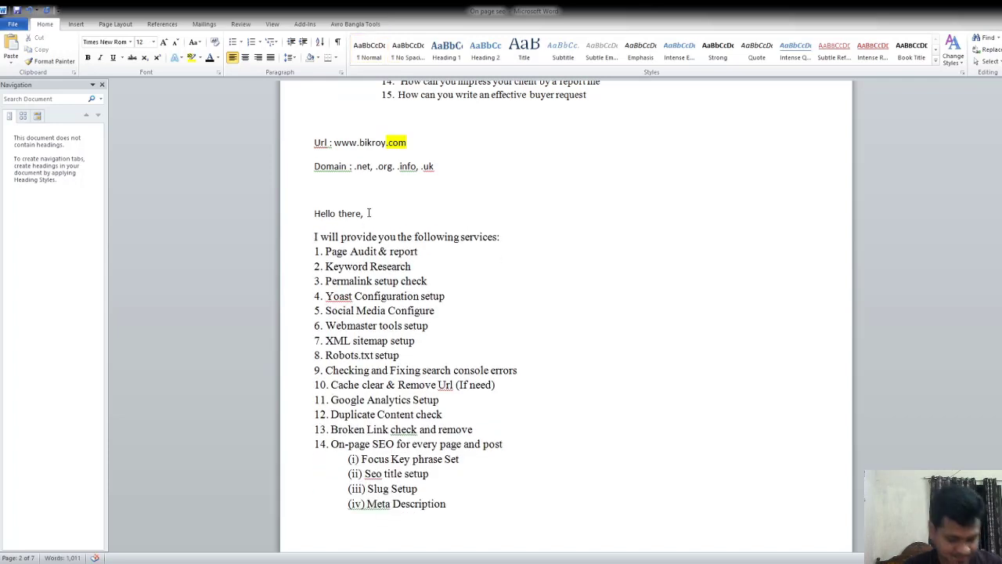
# Insert the sentence "I have read your job description." before the services sentence under the greeting
pyautogui.write('I have ')
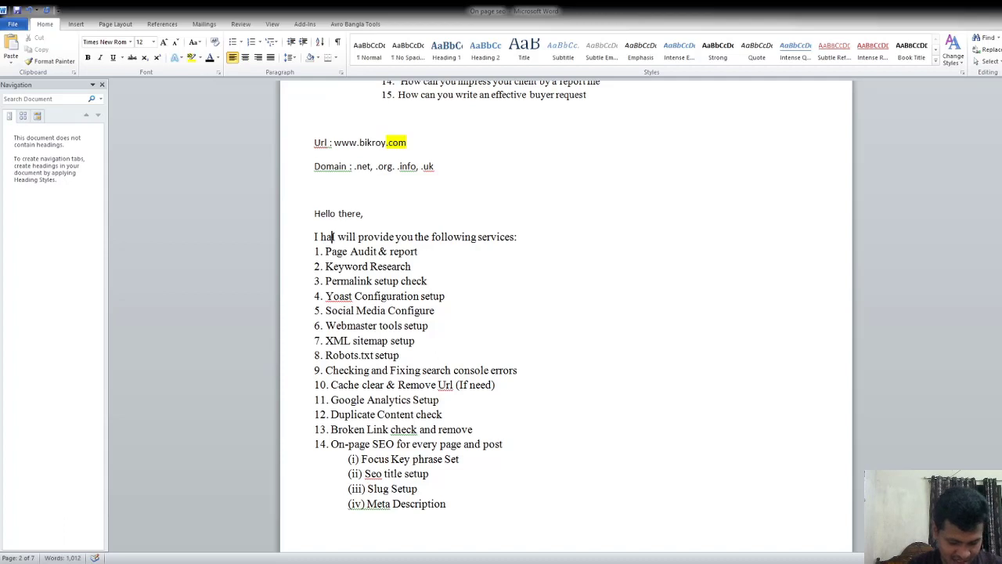
pyautogui.write('read ')
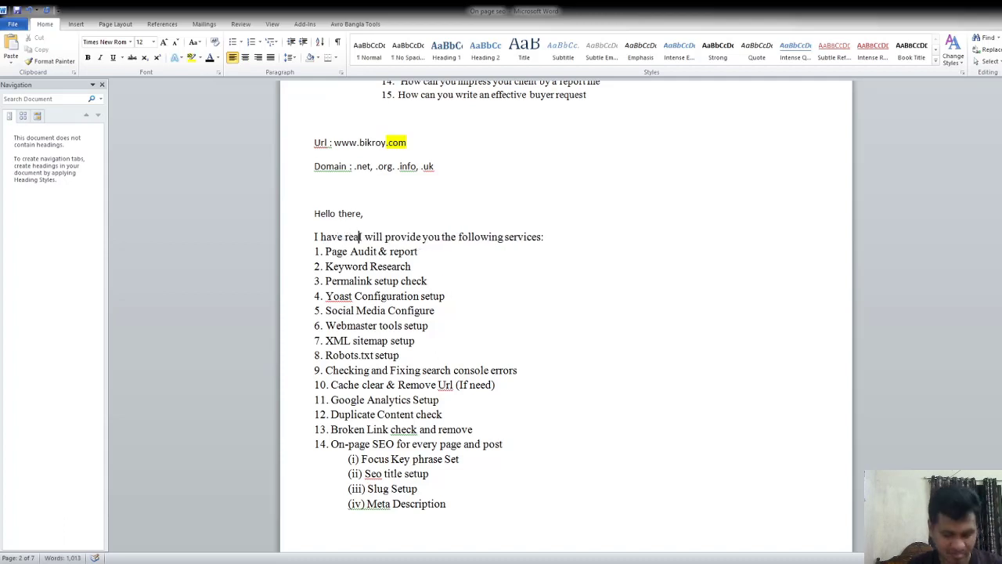
pyautogui.write('your ')
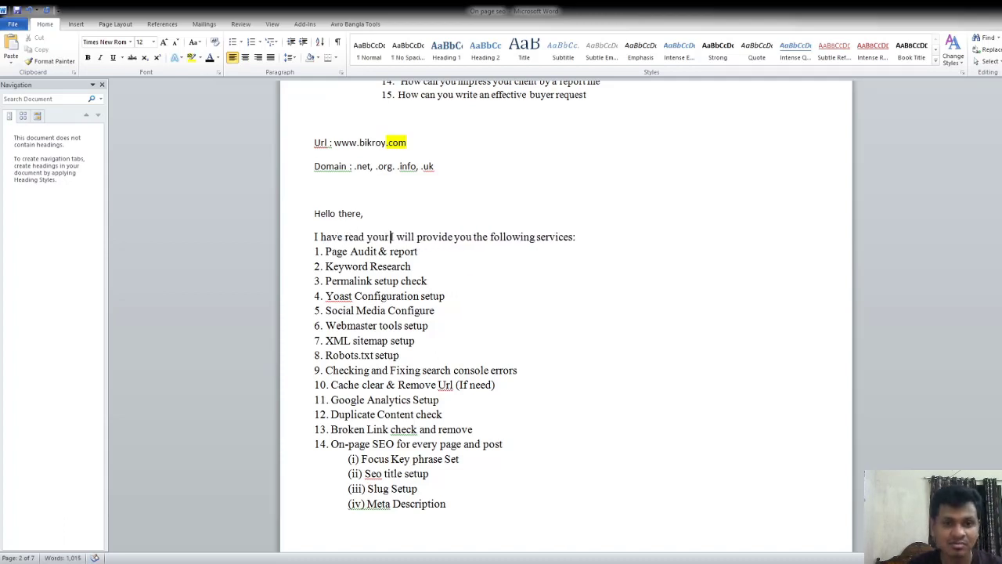
pyautogui.write('job d')
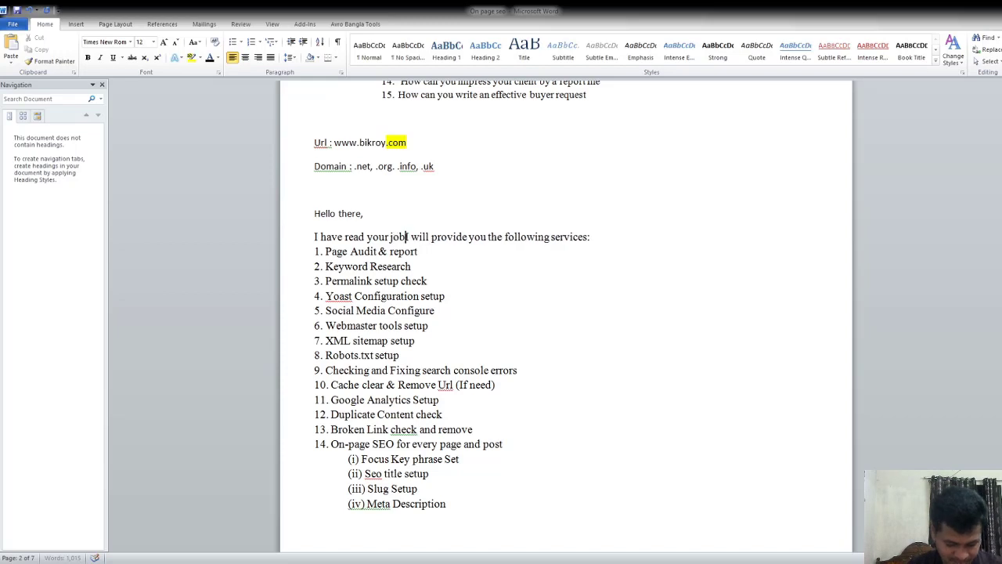
pyautogui.write('escriptio')
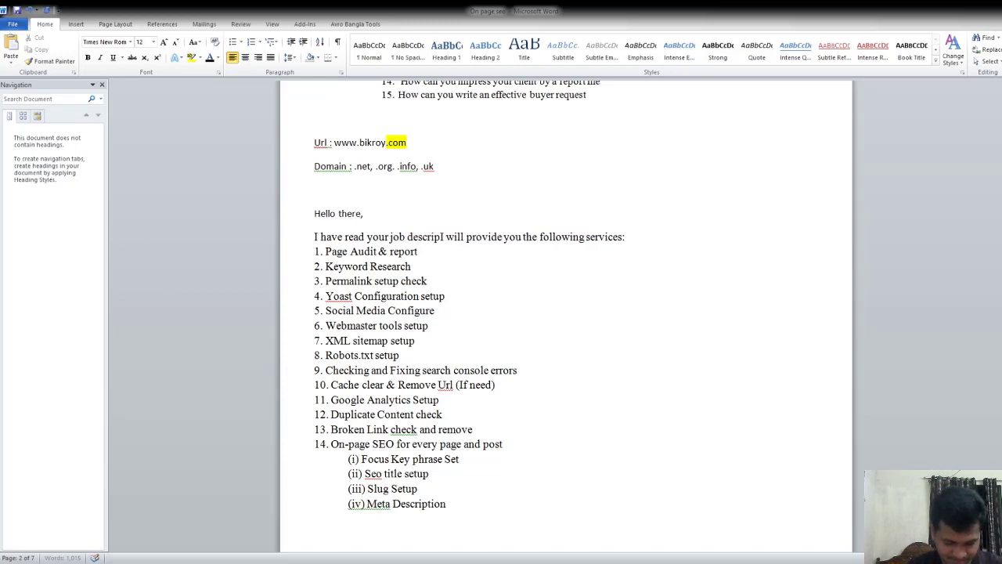
pyautogui.write('n')
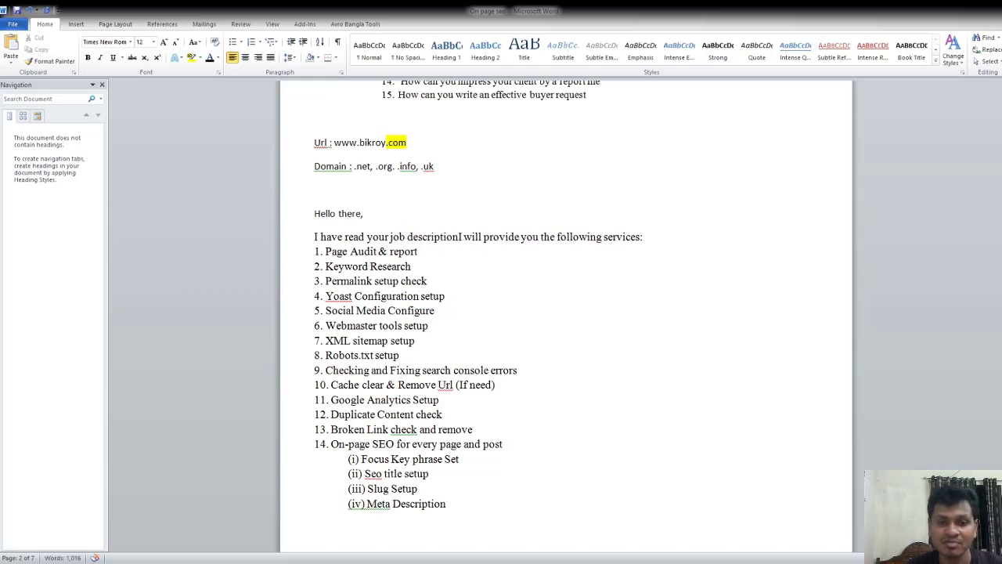
pyautogui.write('. ')
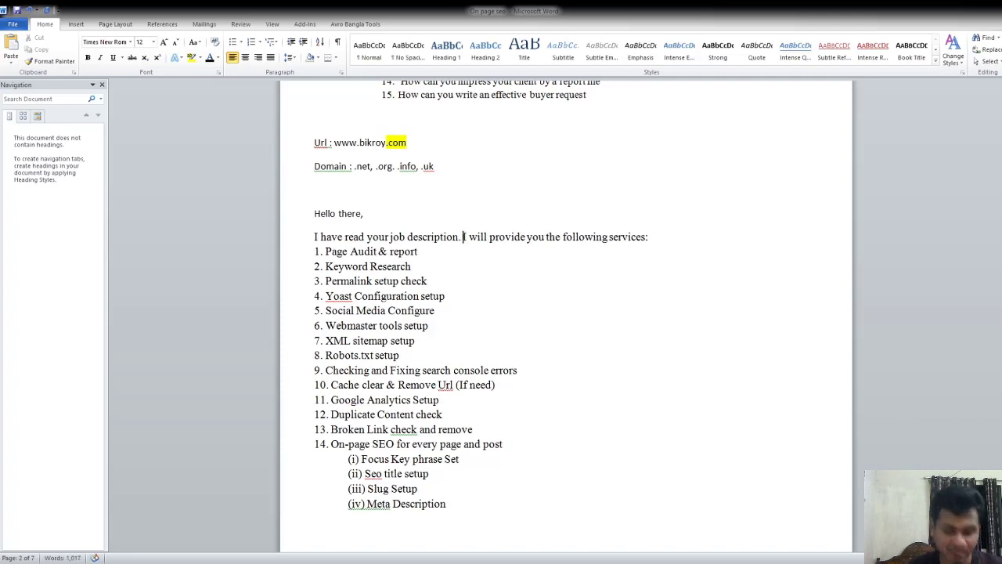
# Continue the introduction with "I am expert on seo." directly before the sentence "I will provide you the following services:"
pyautogui.write('I am e')
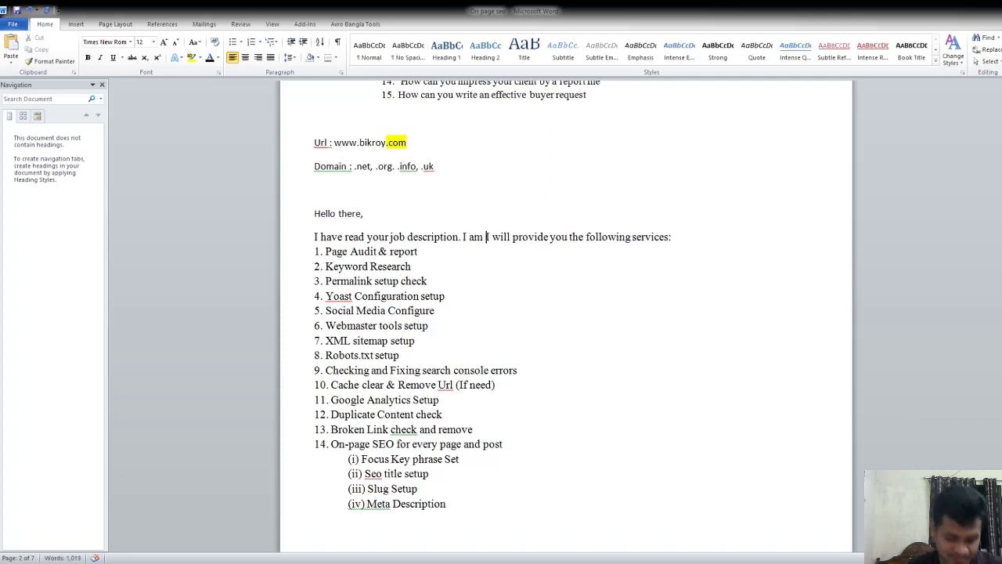
pyautogui.write('xpert')
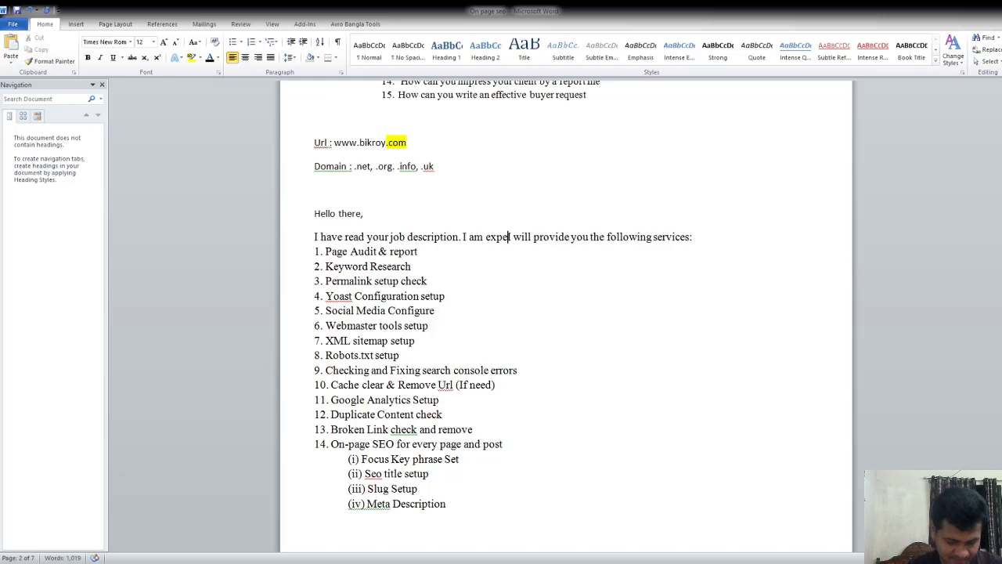
pyautogui.write(' on se')
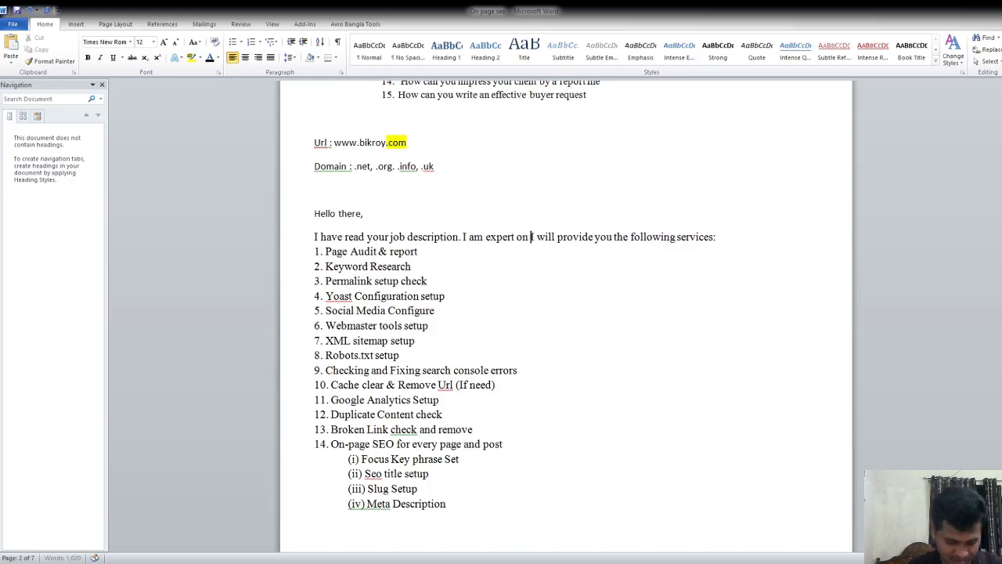
pyautogui.write('o.')
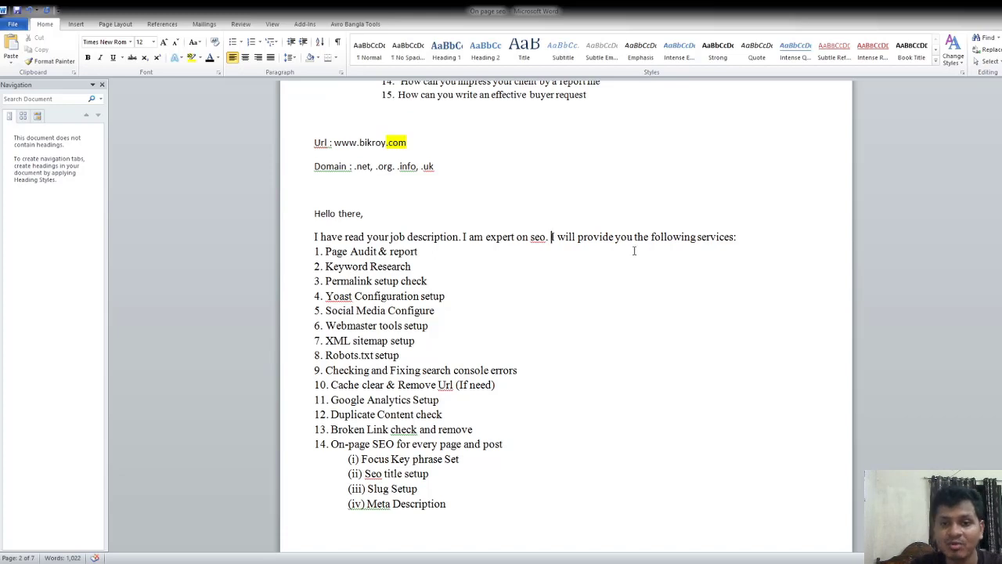
# Review the message part by part: the introduction, the services list, the closing line and the sign-off
pyautogui.moveTo(758, 236); pyautogui.dragTo(310, 239)
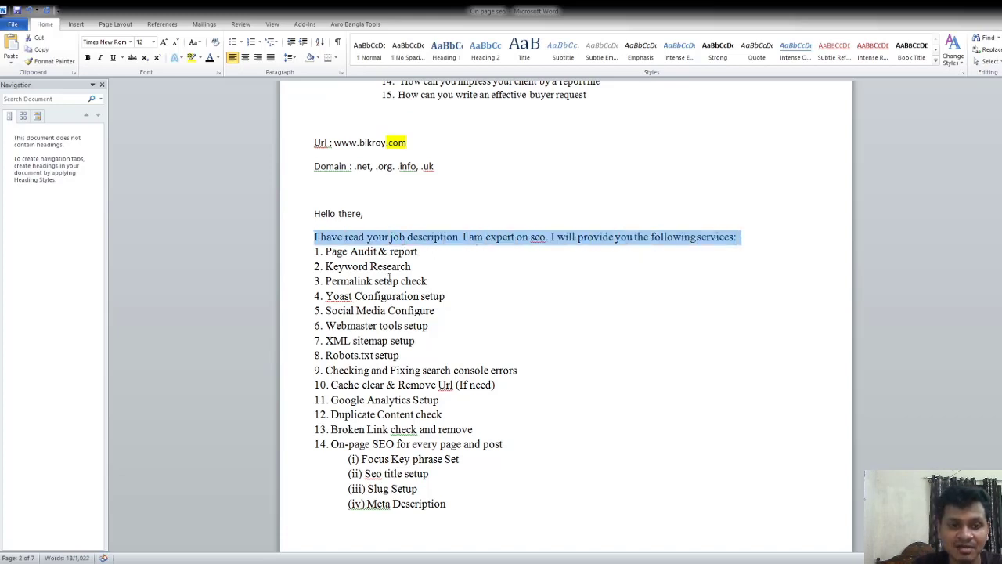
pyautogui.scroll(-2, 346, 216)
pyautogui.moveTo(314, 183); pyautogui.dragTo(454, 401)
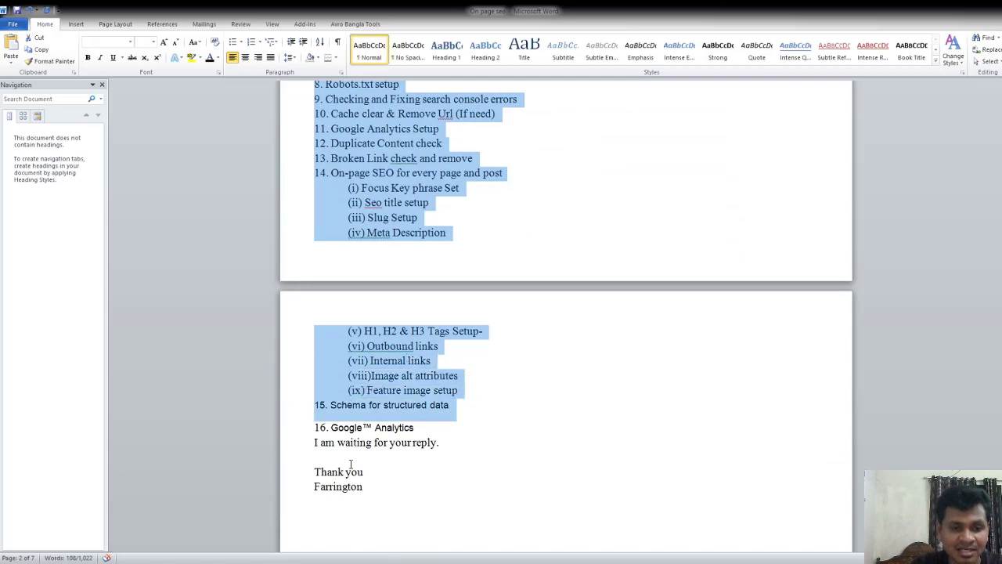
pyautogui.moveTo(315, 443); pyautogui.dragTo(443, 443)
pyautogui.moveTo(314, 472); pyautogui.dragTo(365, 487)
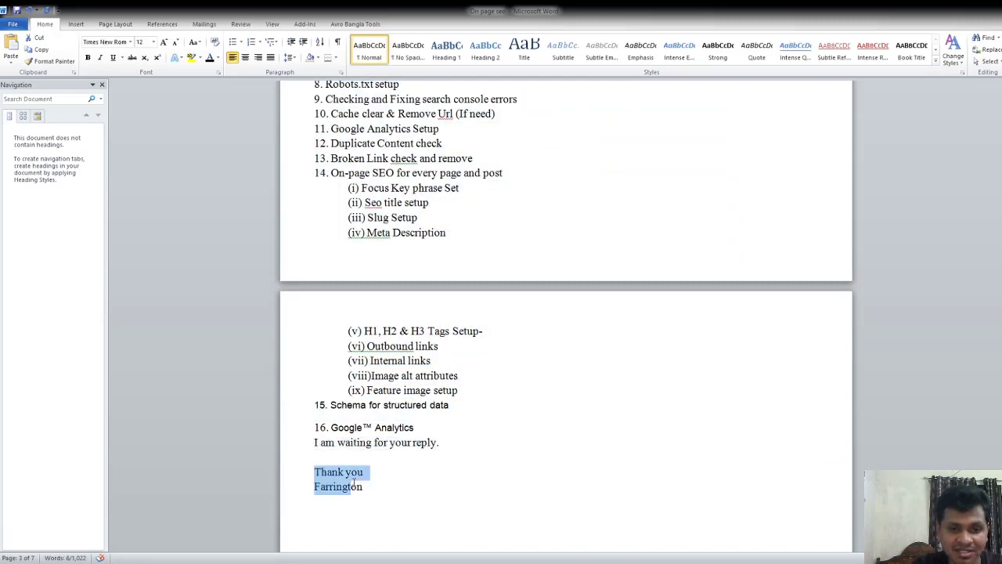
pyautogui.scroll(3, 443, 473)
pyautogui.scroll(8, 442, 473)
pyautogui.scroll(-5, 313, 325)
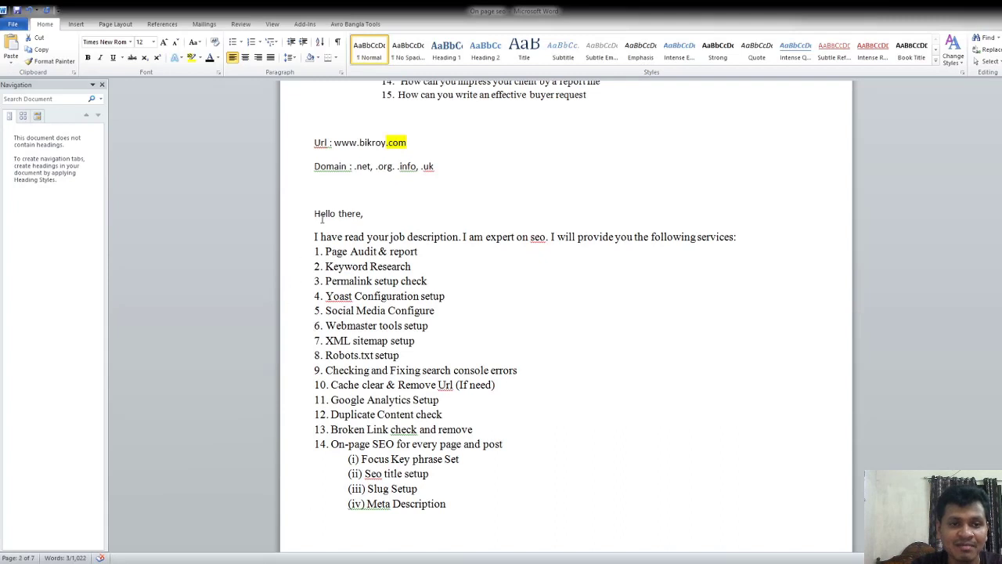
# Examine the complete client message as one block, from "Hello there," through the signature
pyautogui.moveTo(314, 213); pyautogui.dragTo(446, 505)
pyautogui.scroll(-5, 453, 489)
pyautogui.scroll(-1, 453, 495)
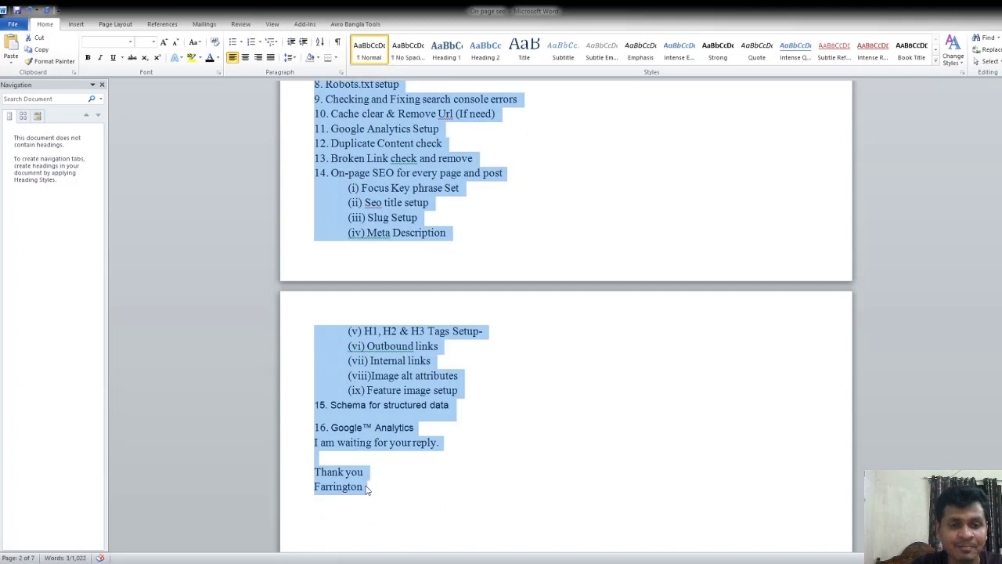
pyautogui.scroll(6, 385, 181)
pyautogui.click(367, 311)
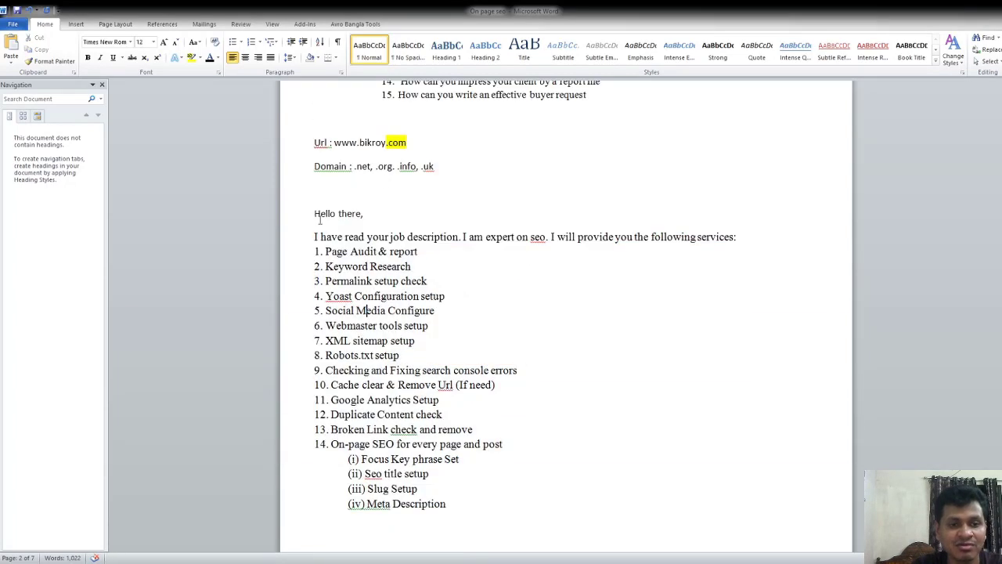
pyautogui.moveTo(313, 212); pyautogui.dragTo(387, 198)
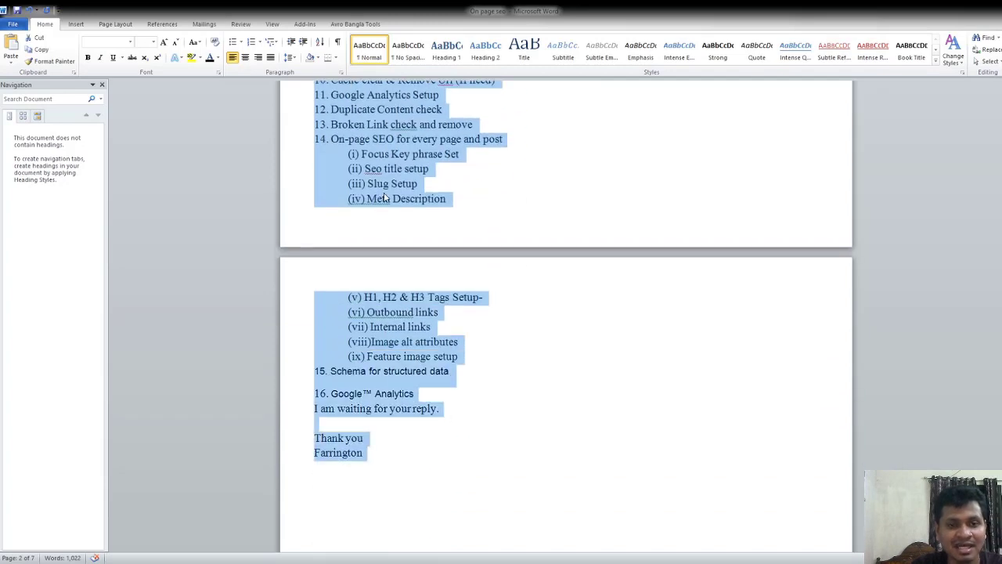
pyautogui.scroll(6, 387, 204)
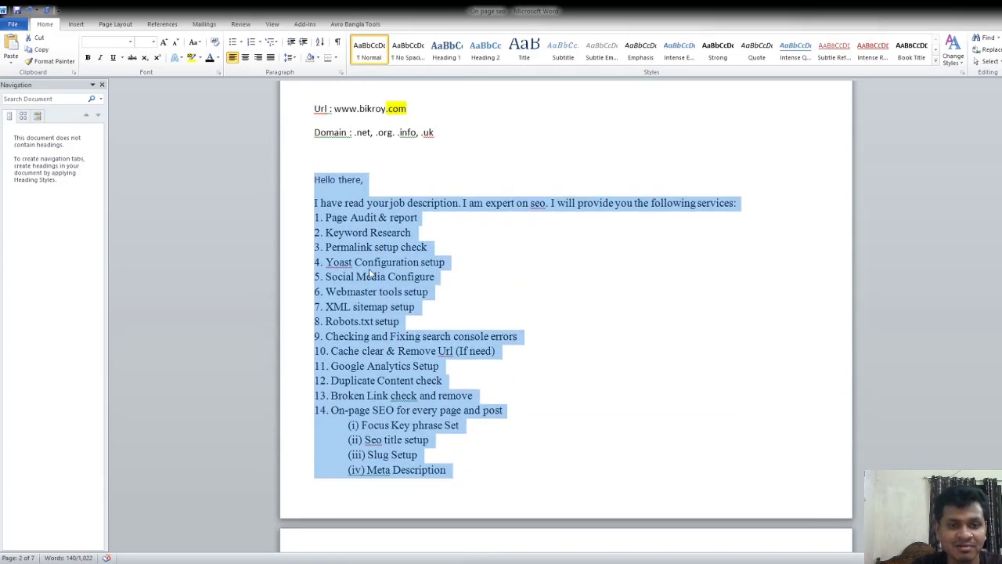
pyautogui.click(371, 276)
pyautogui.moveTo(313, 179); pyautogui.dragTo(454, 408)
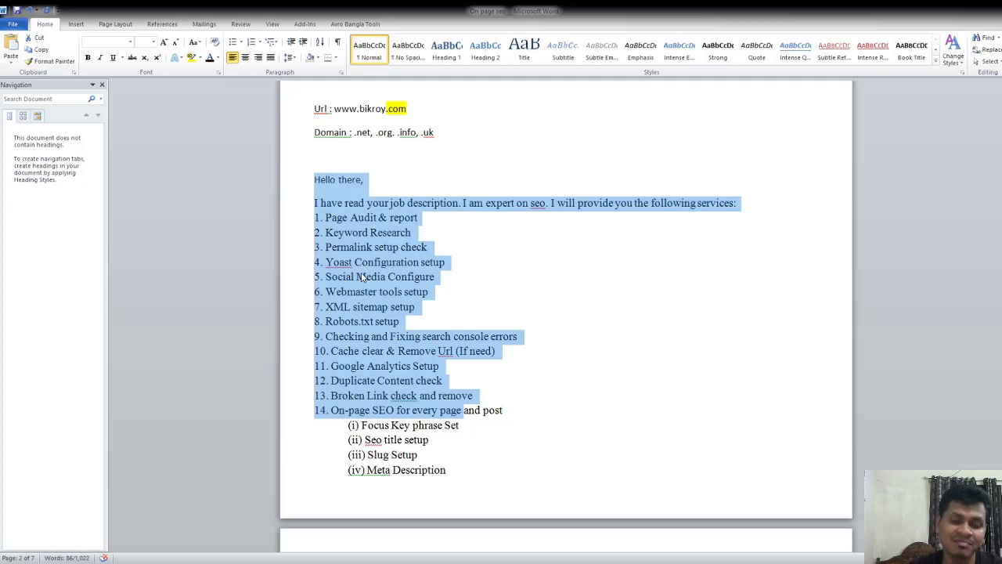
pyautogui.scroll(-5, 411, 297)
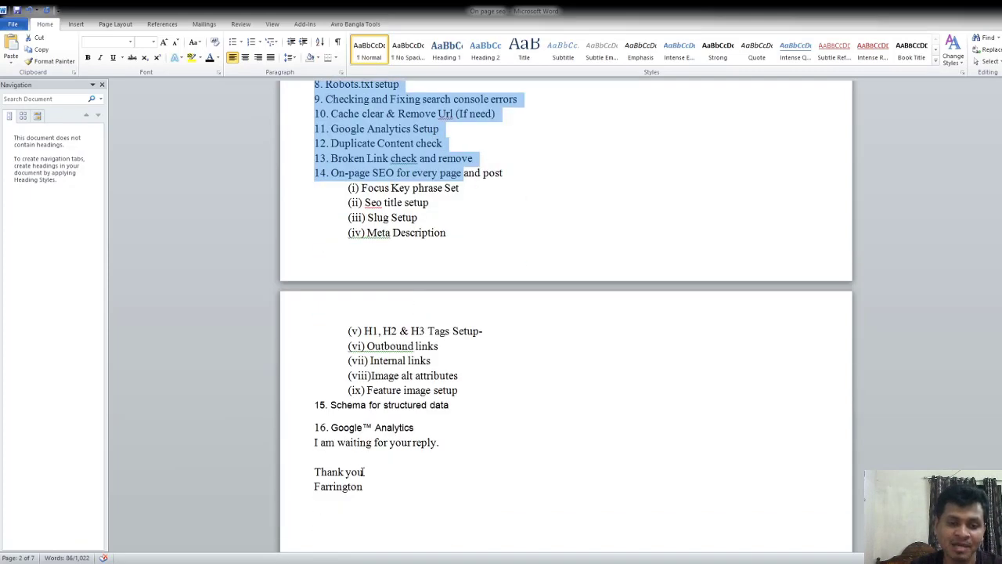
pyautogui.moveTo(363, 486); pyautogui.dragTo(313, 156)
pyautogui.scroll(2, 349, 263)
pyautogui.scroll(2, 350, 264)
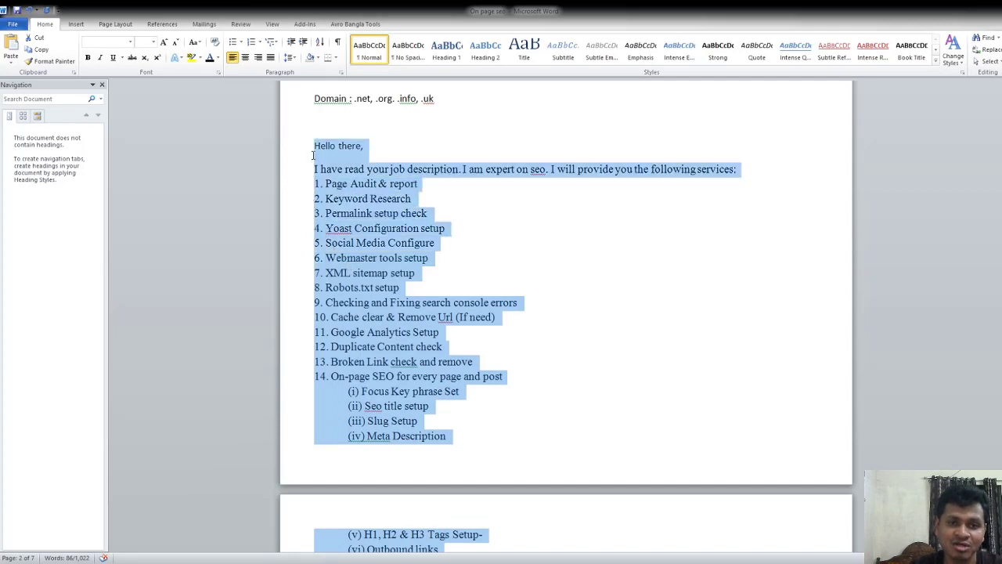
pyautogui.click(393, 272)
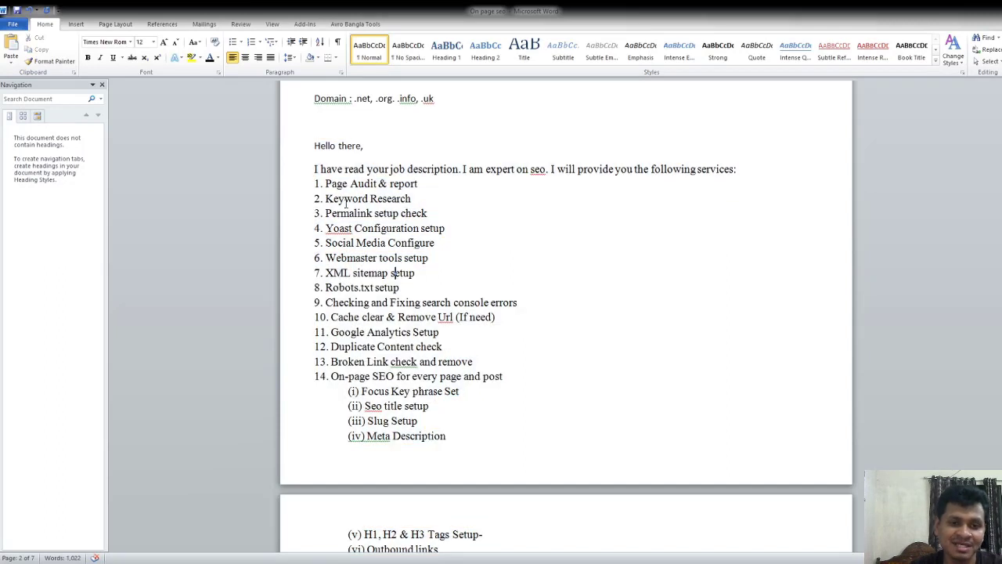
pyautogui.moveTo(314, 146); pyautogui.dragTo(472, 420)
pyautogui.scroll(-3, 493, 432)
pyautogui.scroll(-3, 499, 436)
pyautogui.scroll(5, 472, 420)
pyautogui.scroll(3, 432, 311)
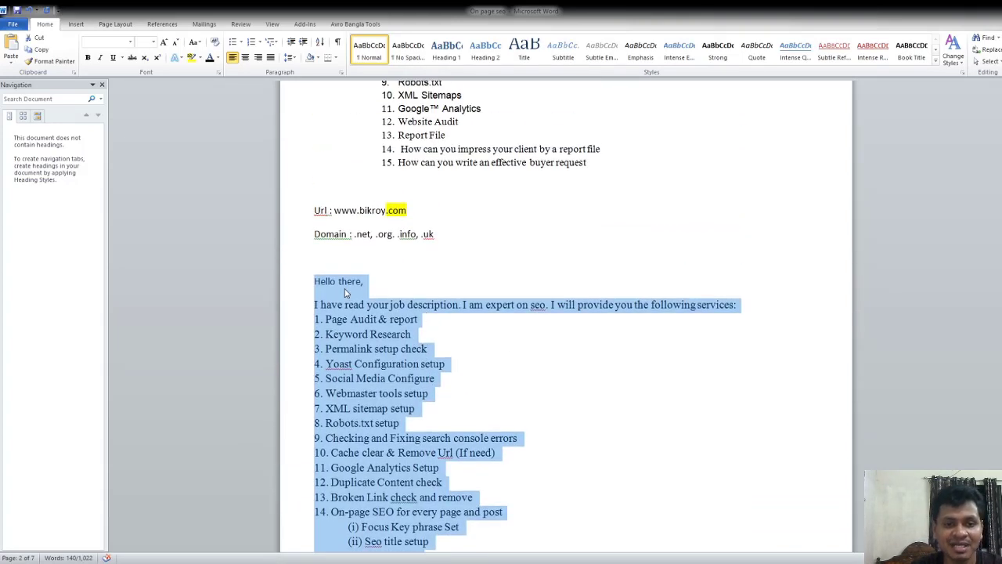
pyautogui.click(312, 280)
pyautogui.moveTo(313, 280); pyautogui.dragTo(430, 328)
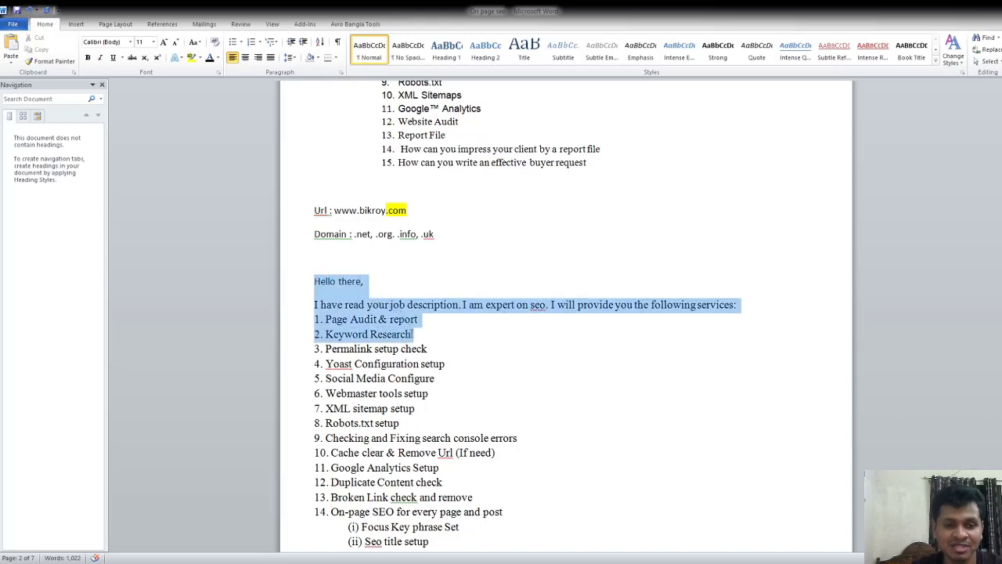
pyautogui.click(406, 272)
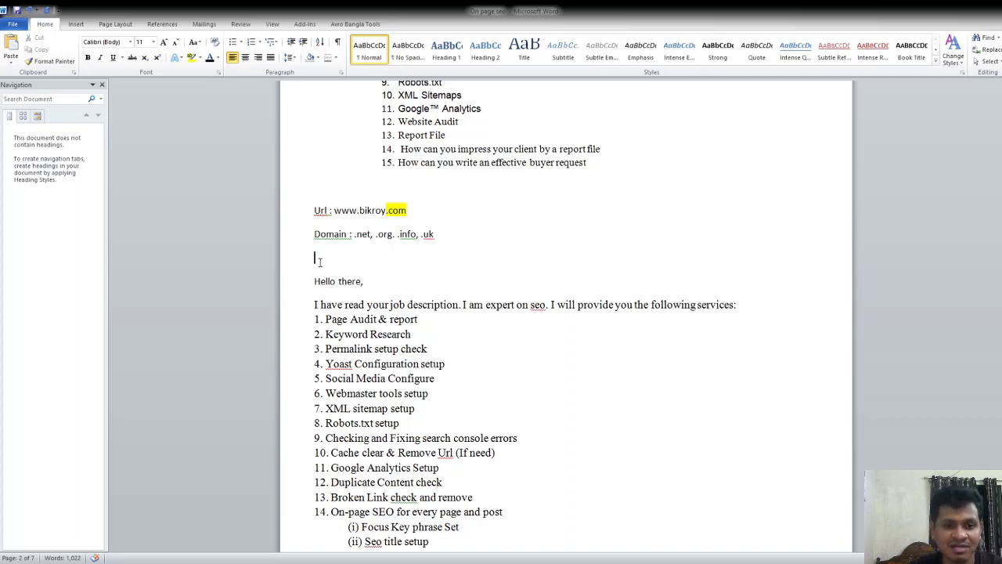
pyautogui.scroll(-2, 344, 255)
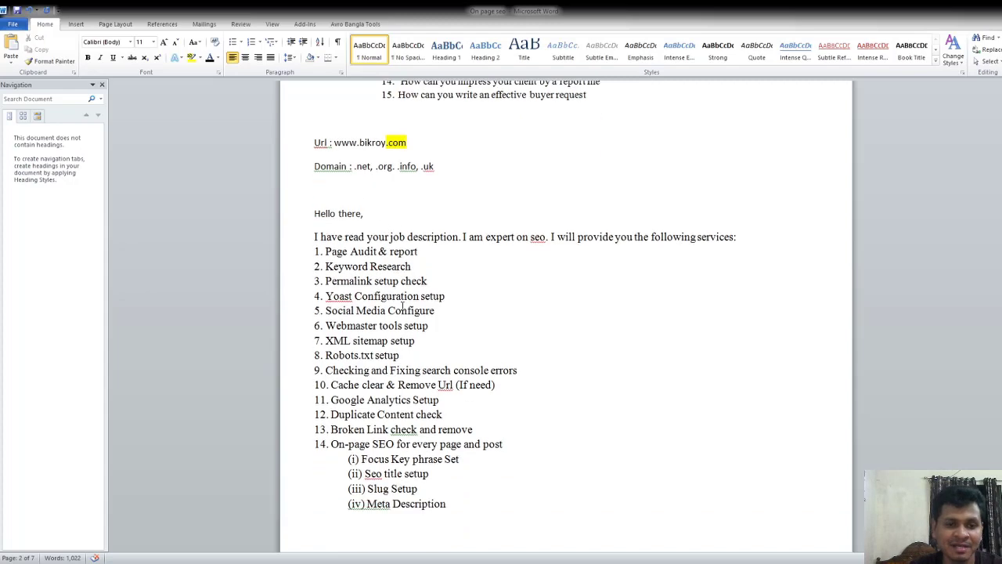
pyautogui.scroll(2, 357, 248)
pyautogui.moveTo(314, 281); pyautogui.dragTo(374, 396)
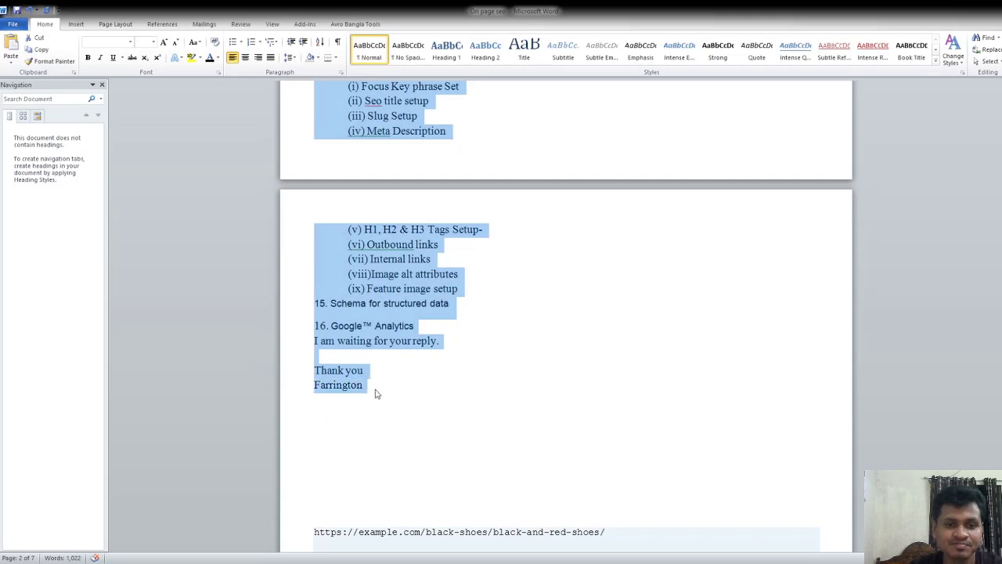
pyautogui.scroll(6, 360, 235)
pyautogui.click(312, 128)
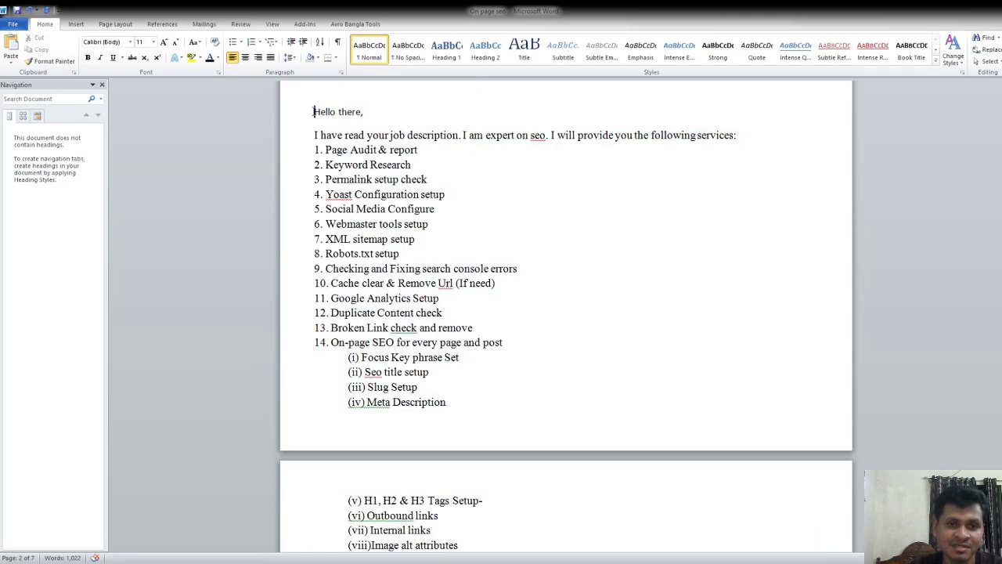
pyautogui.moveTo(313, 112); pyautogui.dragTo(441, 522)
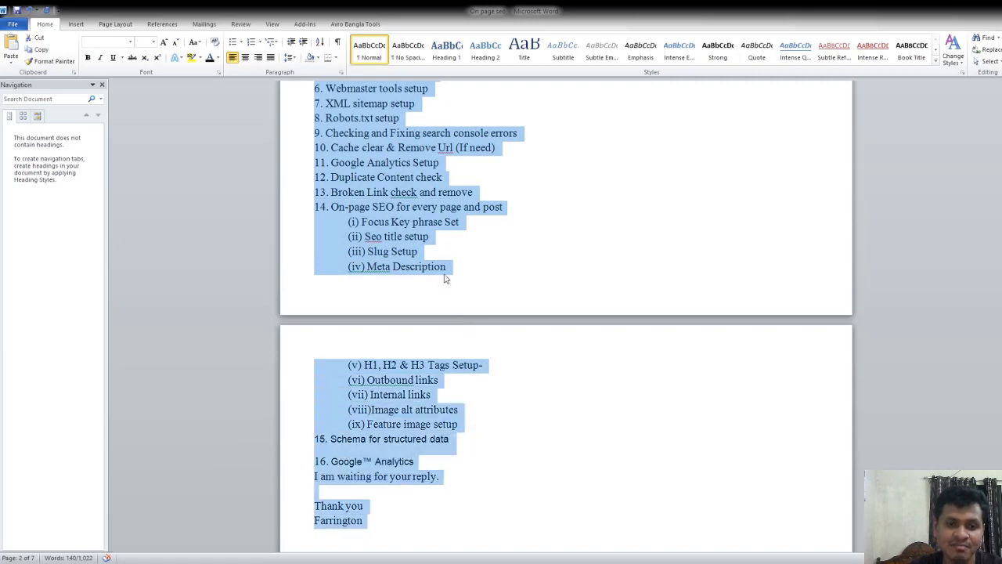
pyautogui.scroll(2, 421, 292)
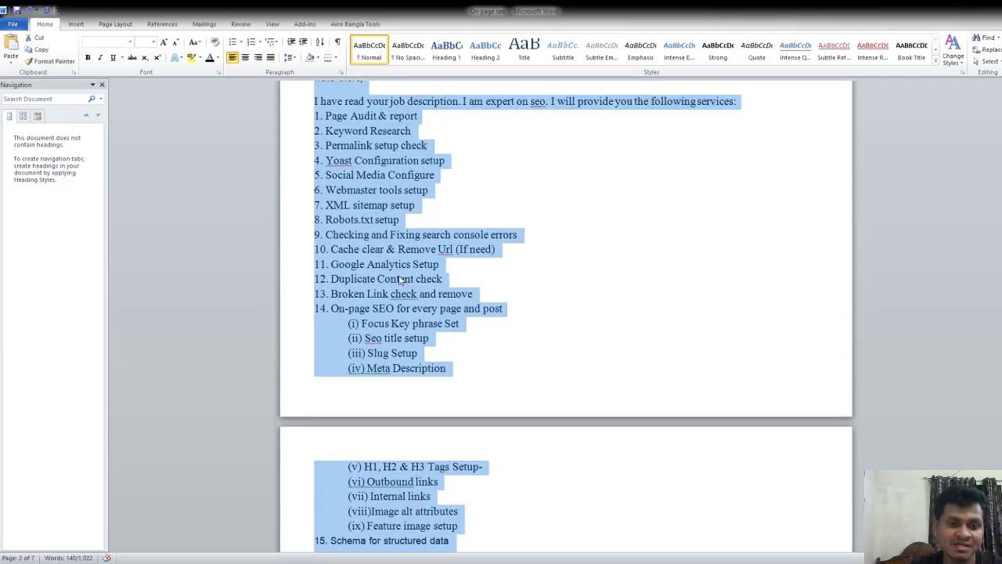
pyautogui.scroll(2, 387, 270)
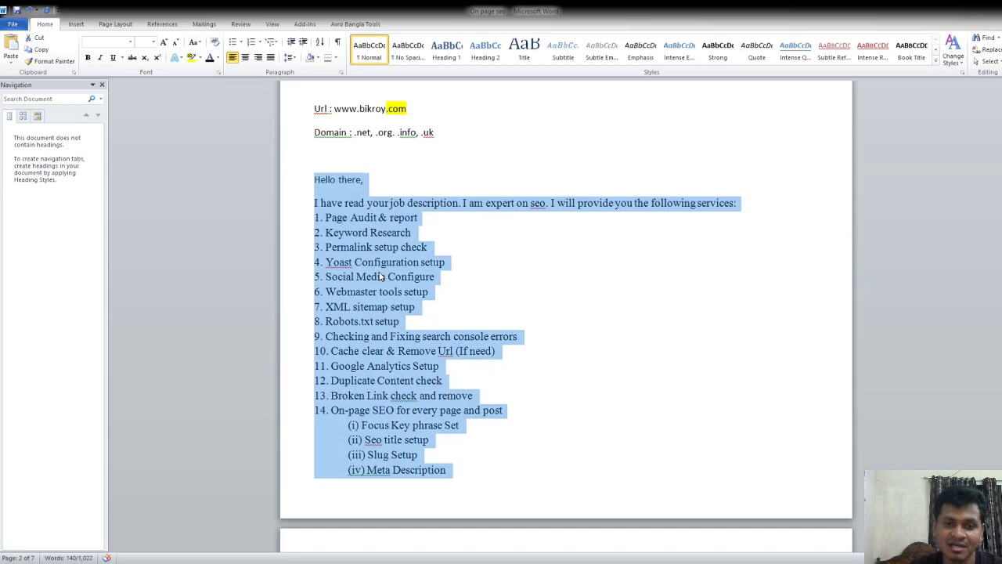
pyautogui.click(352, 232)
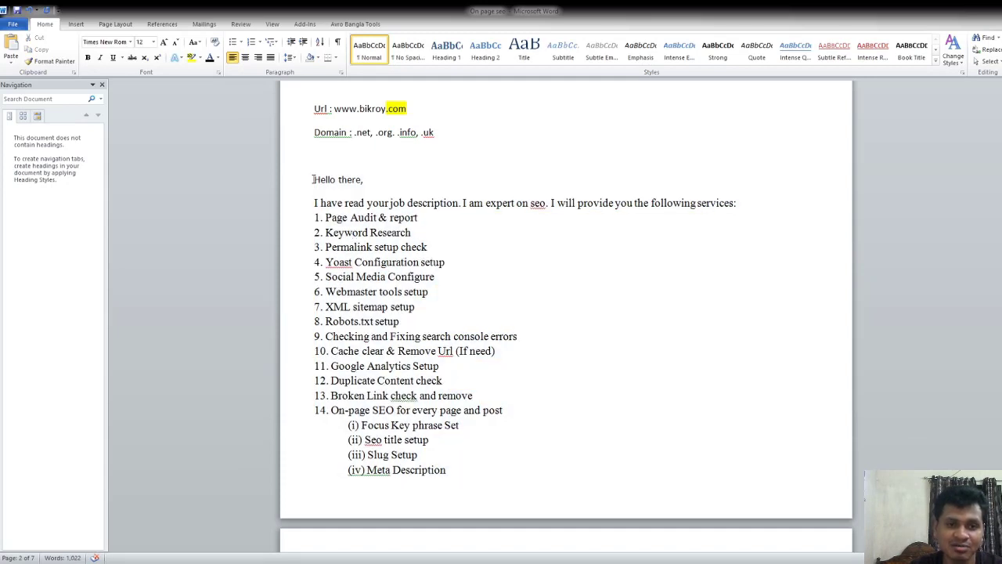